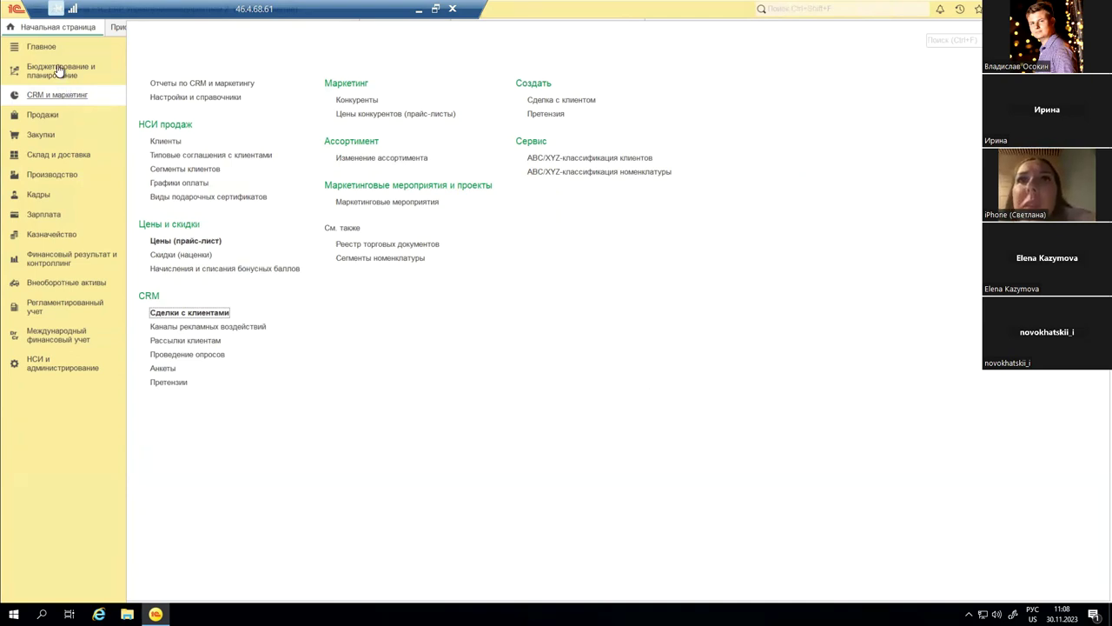
Step: Return to the home page, then bring up the НСИ и администрирование section
left_click(46, 28)
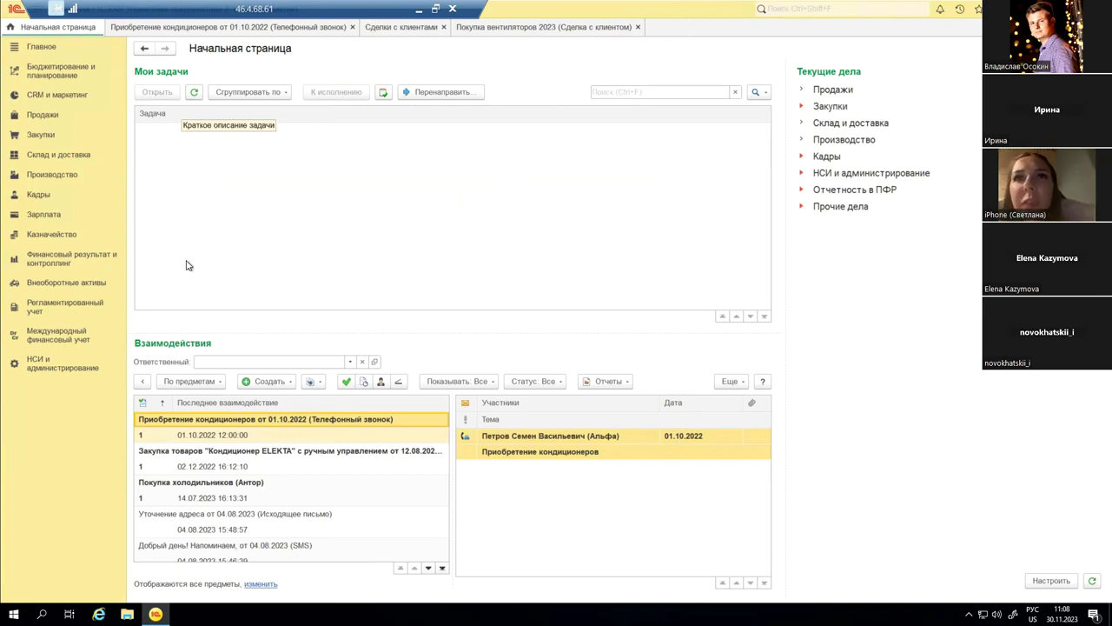
left_click(37, 369)
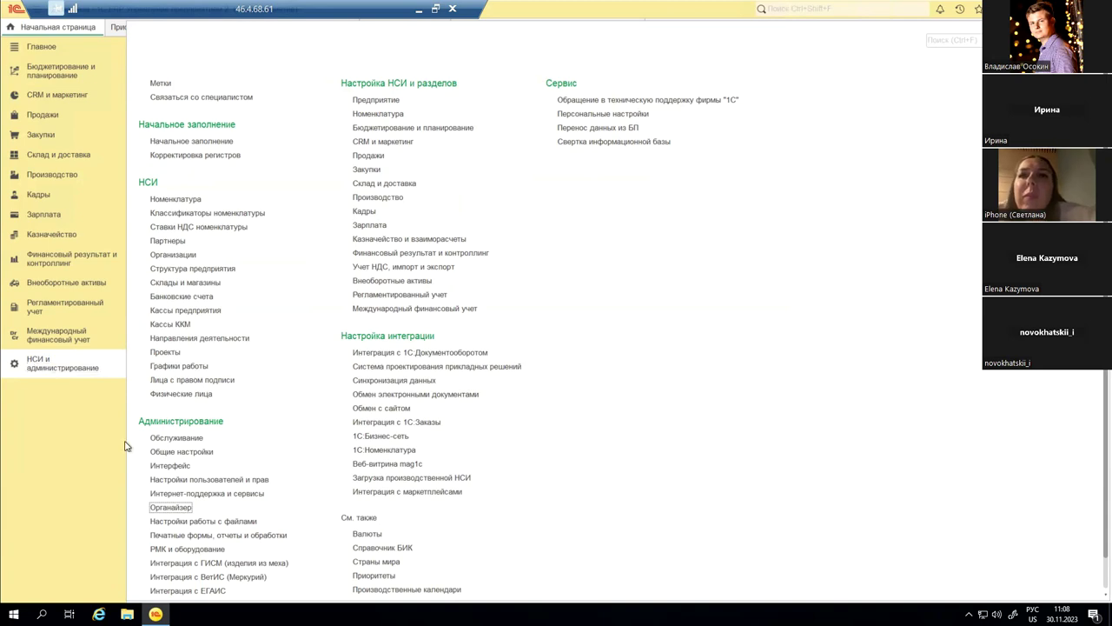
Step: Open Органайзер settings, expand SMS, notes and business-process sections, then go back home
left_click(184, 508)
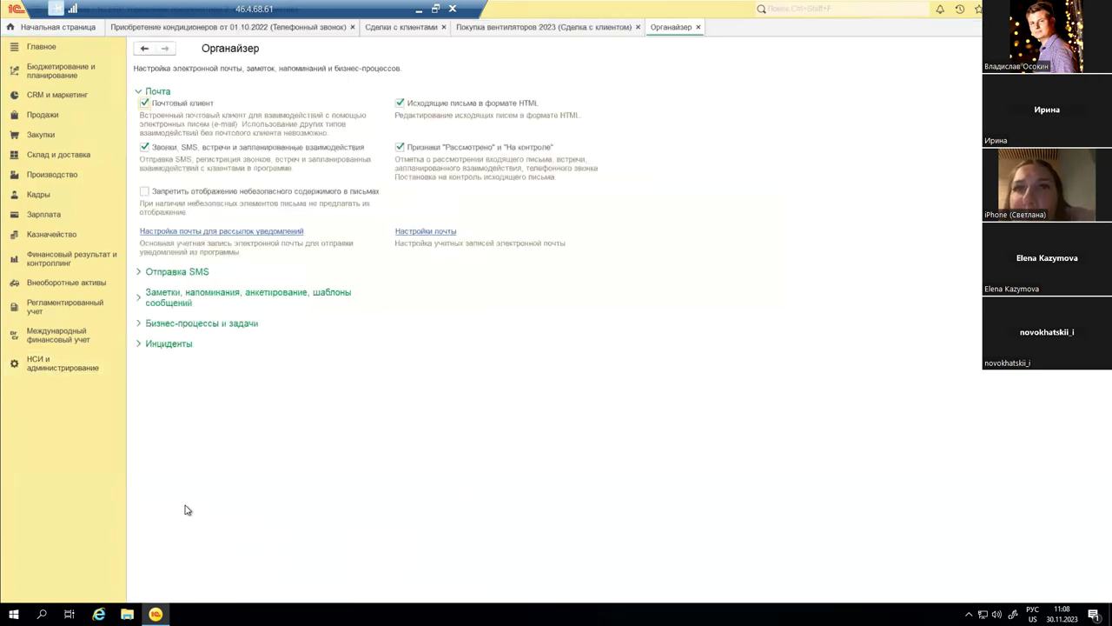
left_click(180, 272)
left_click(196, 334)
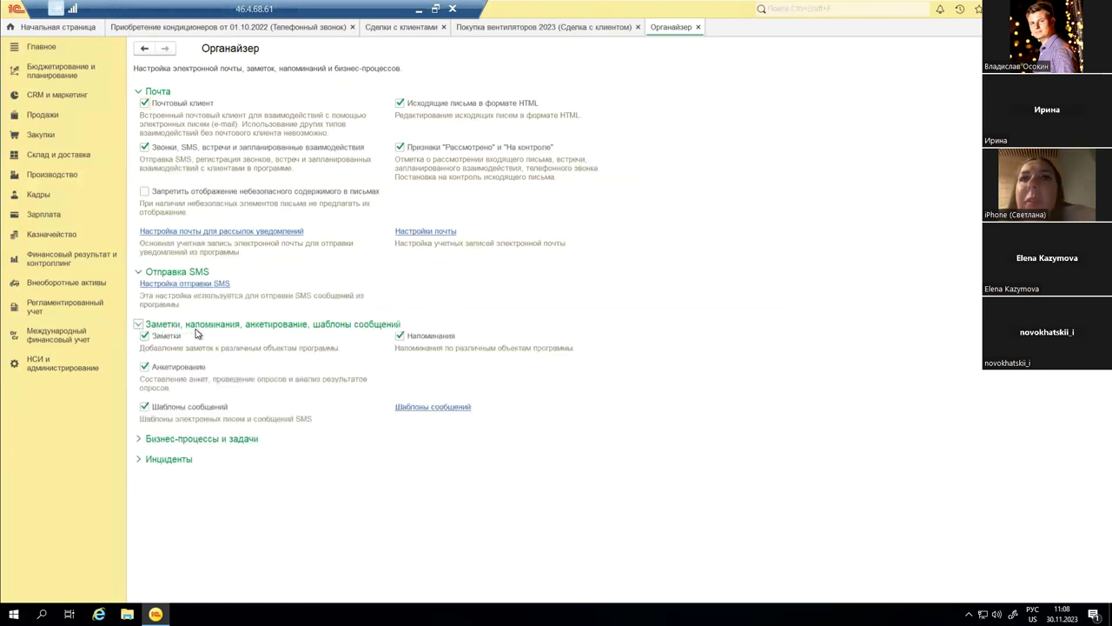
left_click(184, 442)
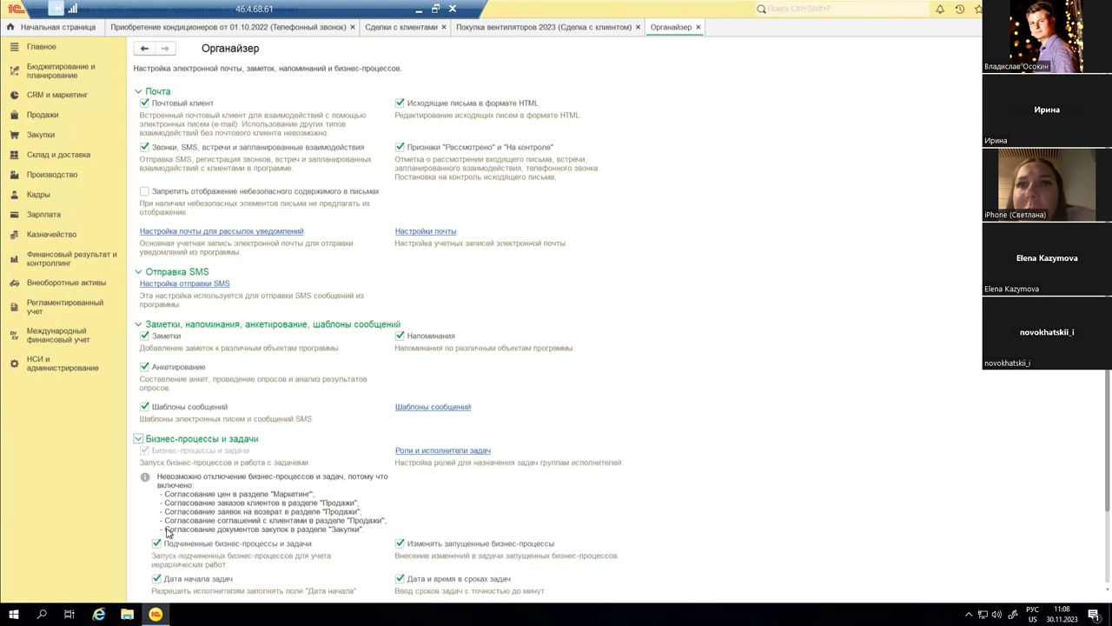
left_click(54, 28)
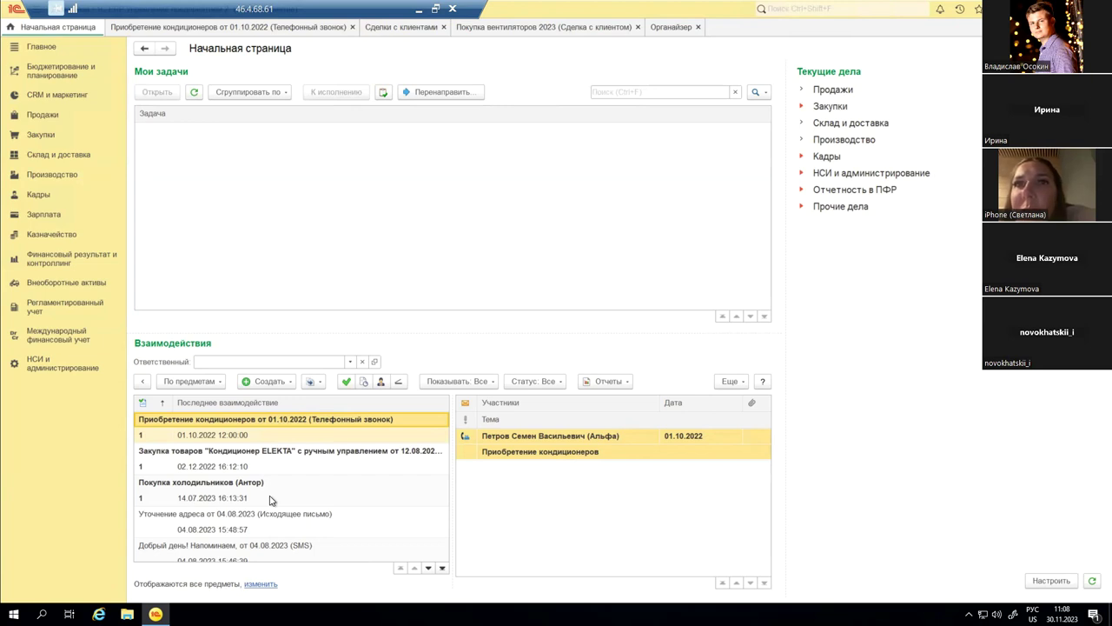
left_click(292, 384)
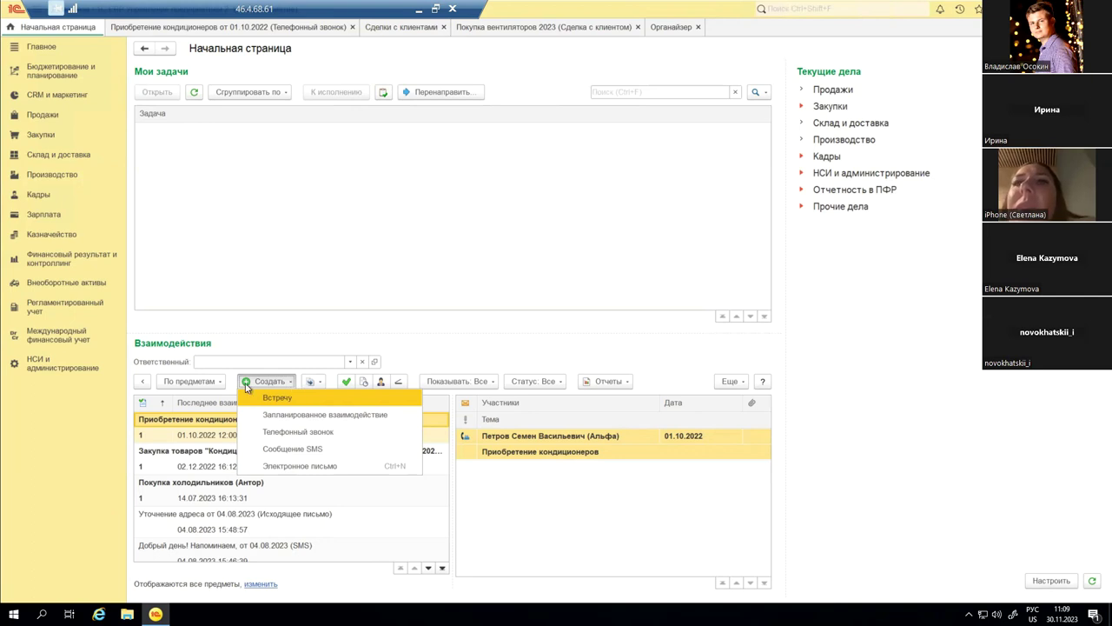
left_click(185, 432)
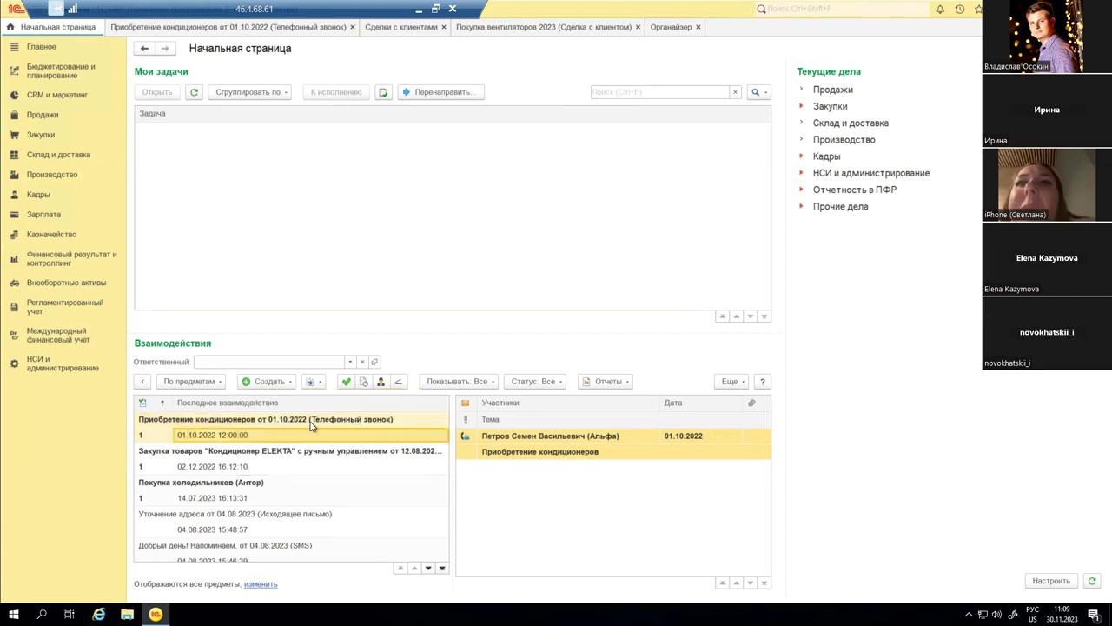
Step: Open the 01.10.2022 Приобретение кондиционеров call and list its Рассмотреть после choices
double_click(311, 424)
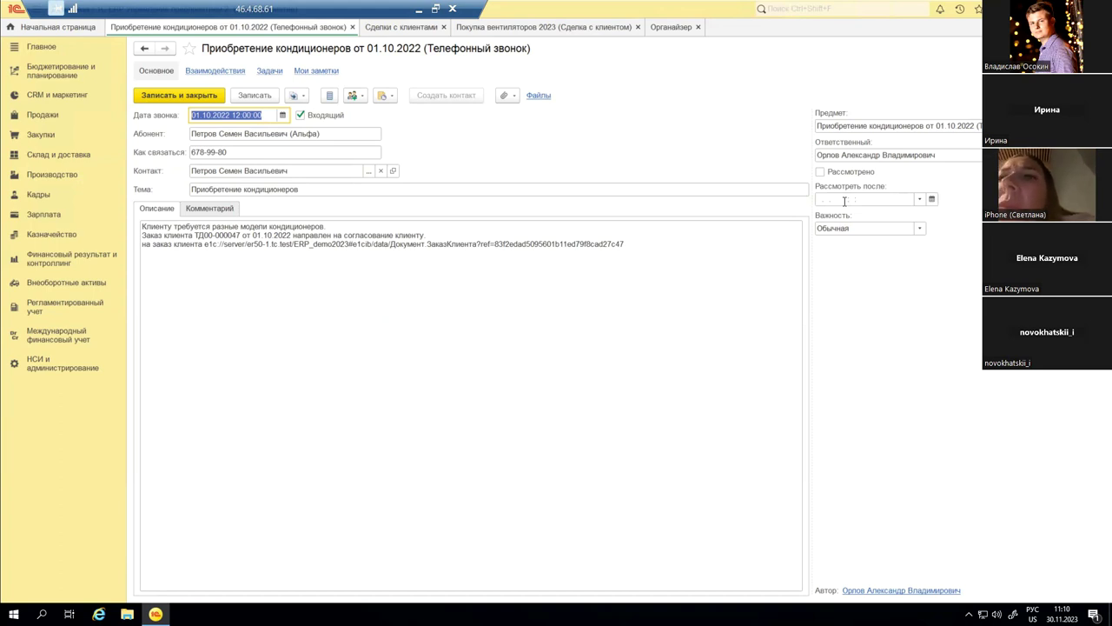
left_click(844, 201)
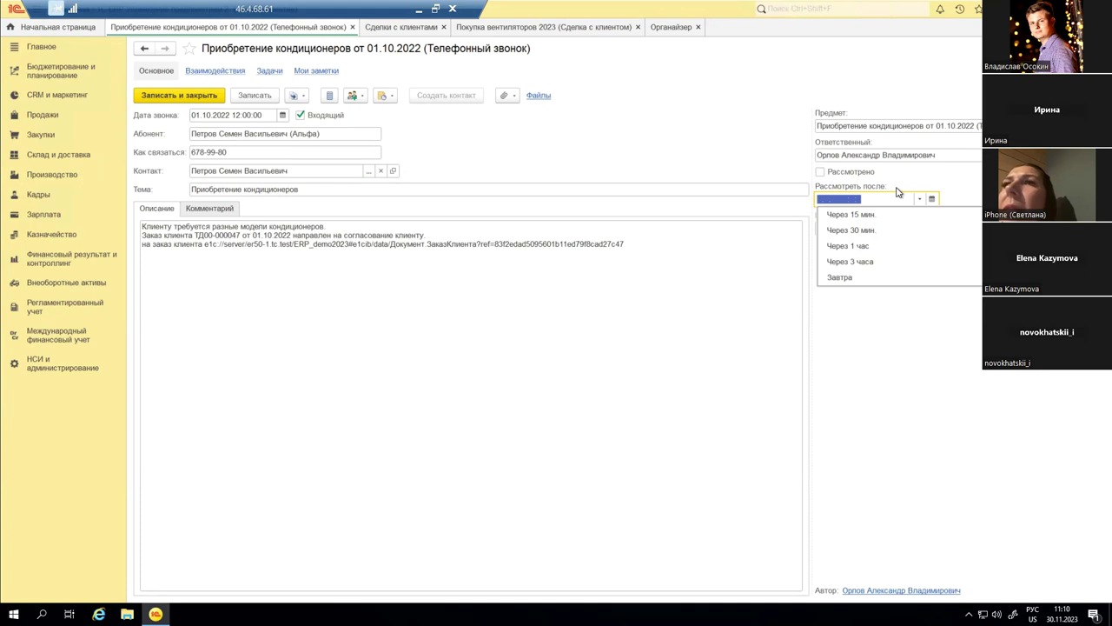
Step: Dismiss the review-time choices and view which documents can be created from this call
left_click(923, 180)
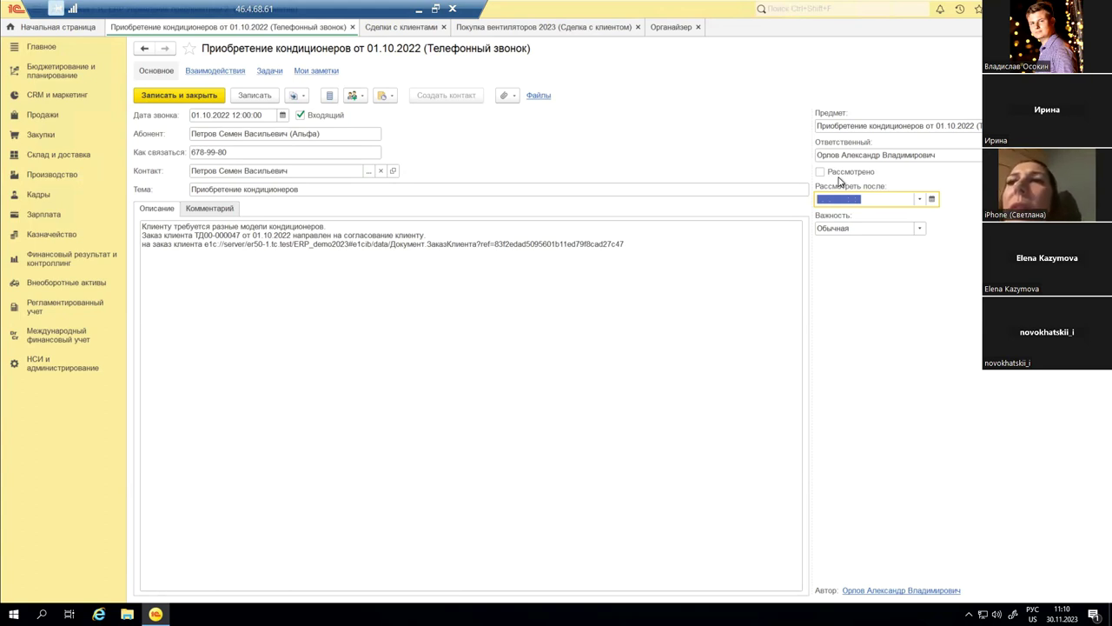
left_click(300, 97)
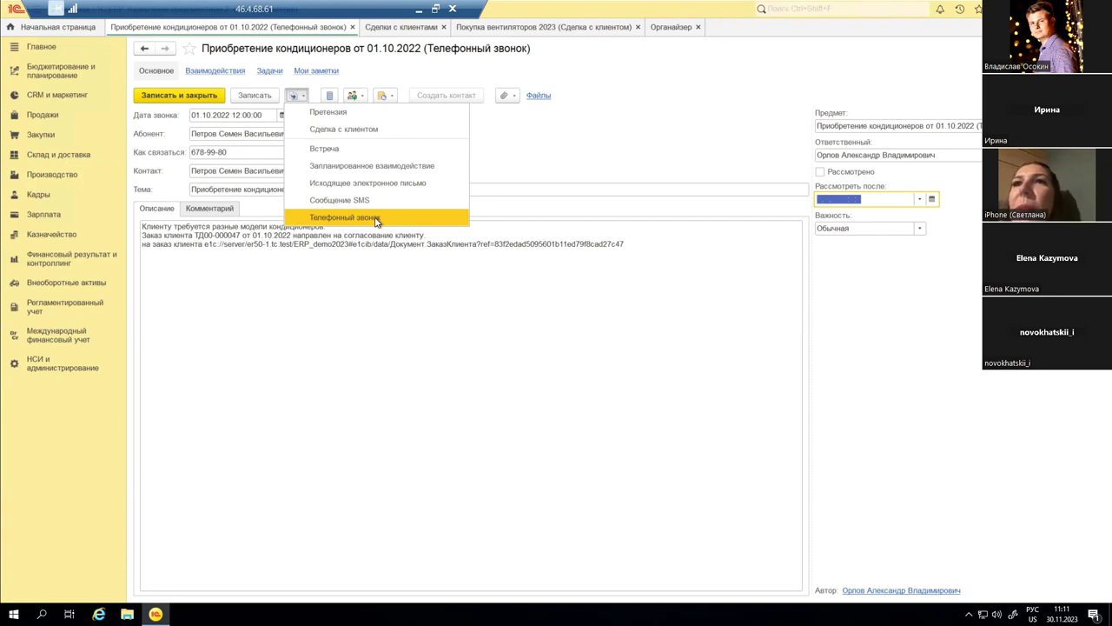
key("super+Down")
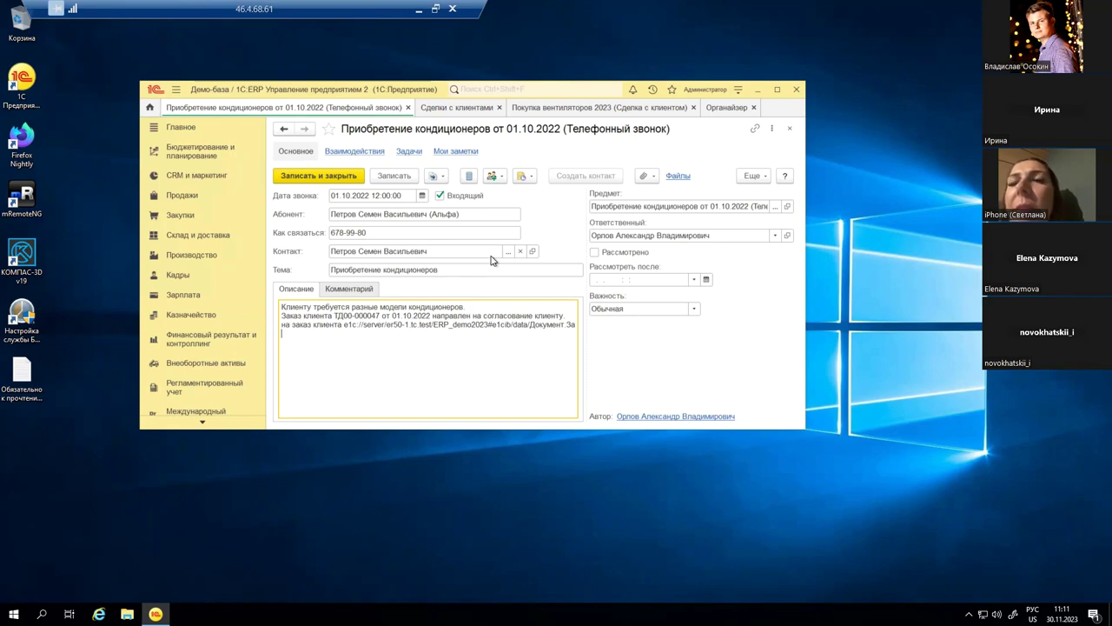
Step: Switch to the Сделки с клиентами tab and maximize the 1C window
left_click(446, 107)
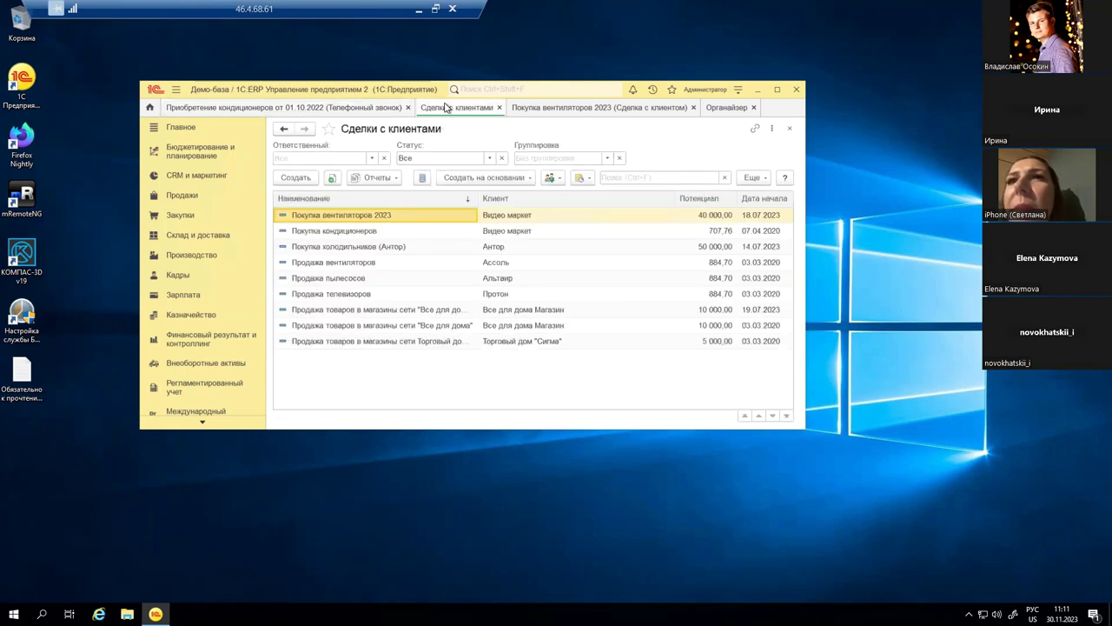
left_click(777, 89)
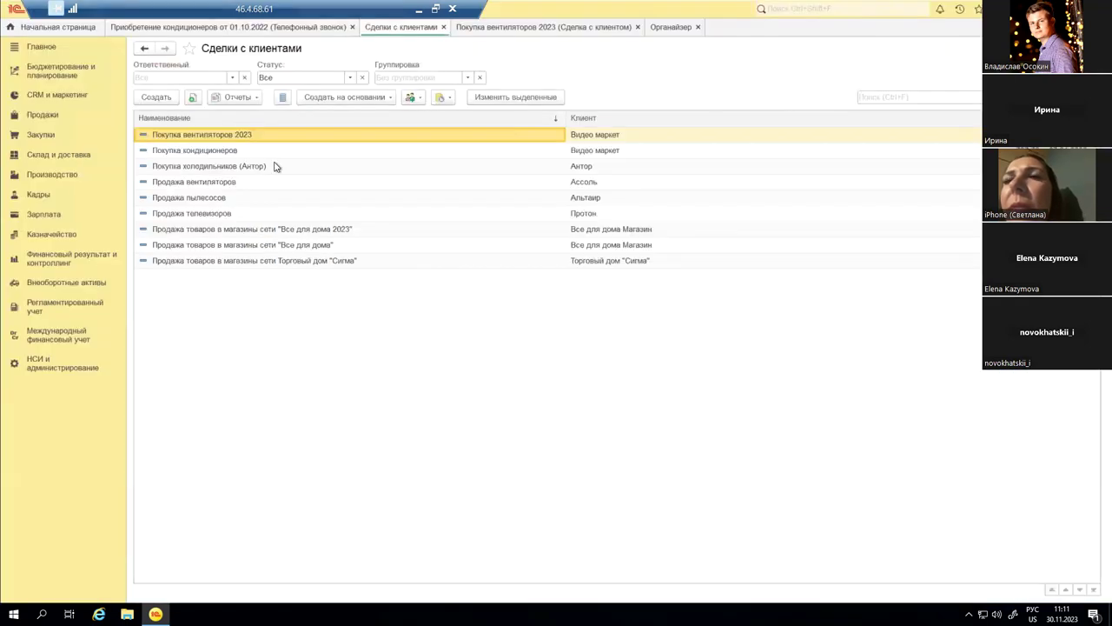
Step: Open the Покупка вентиляторов 2023 deal and list documents creatable from it
double_click(206, 138)
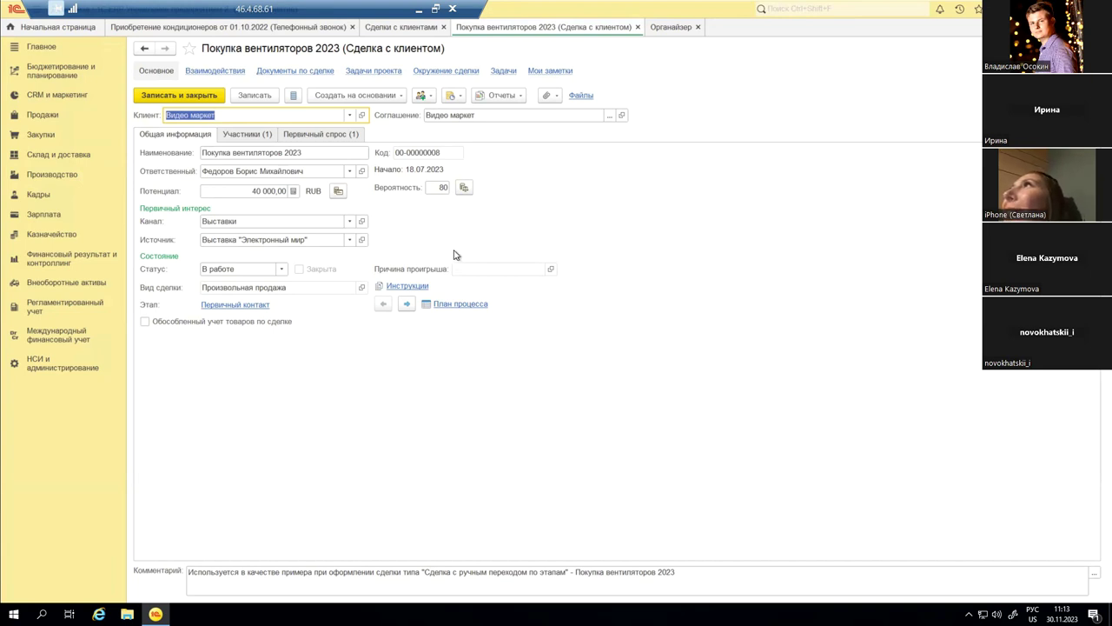
left_click(377, 94)
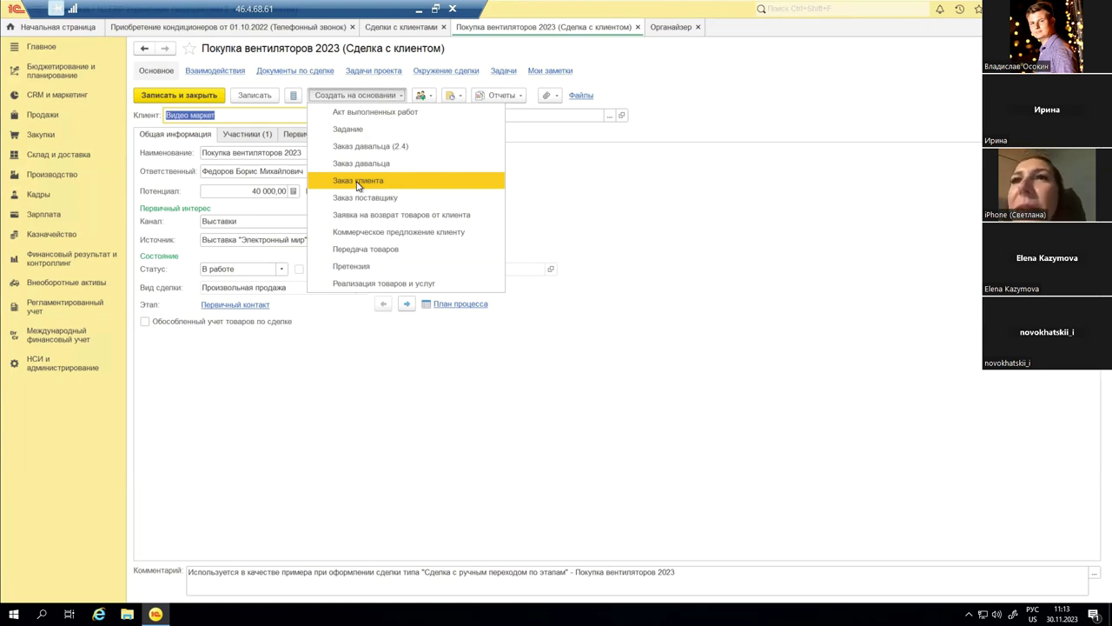
Step: Open the Видео маркет partner card, view its interactions with status Все, and list new interaction kinds
left_click(626, 190)
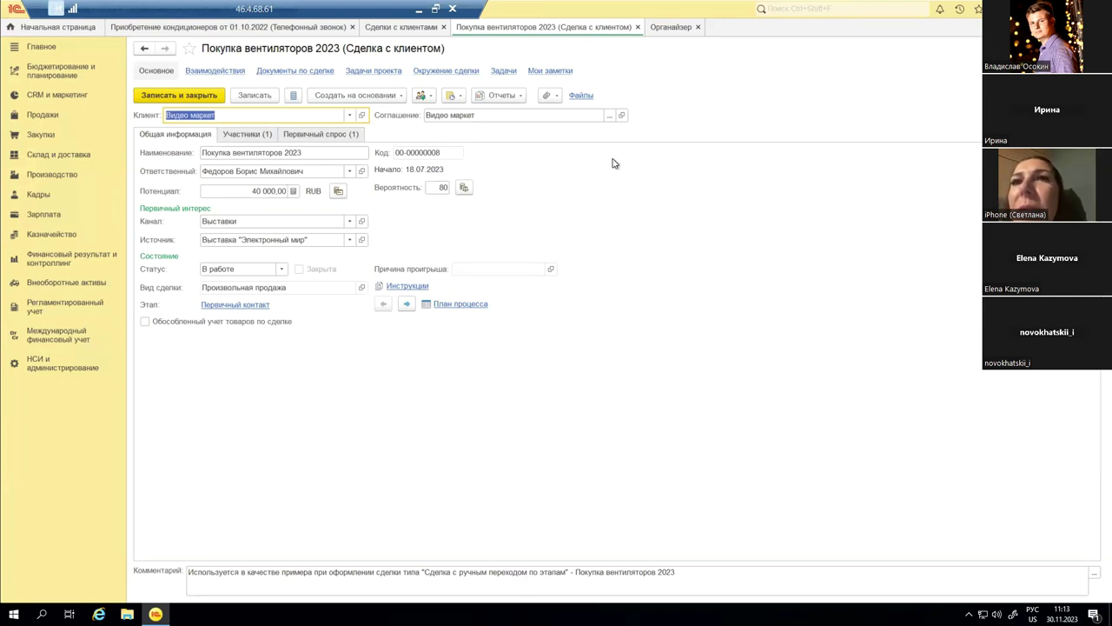
left_click(363, 115)
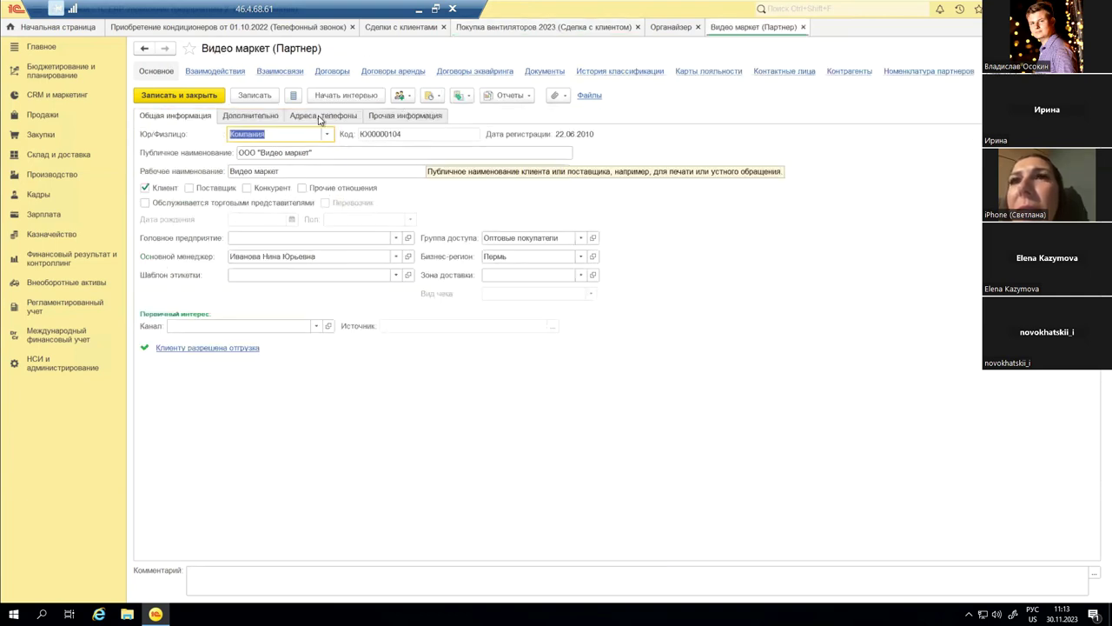
left_click(217, 72)
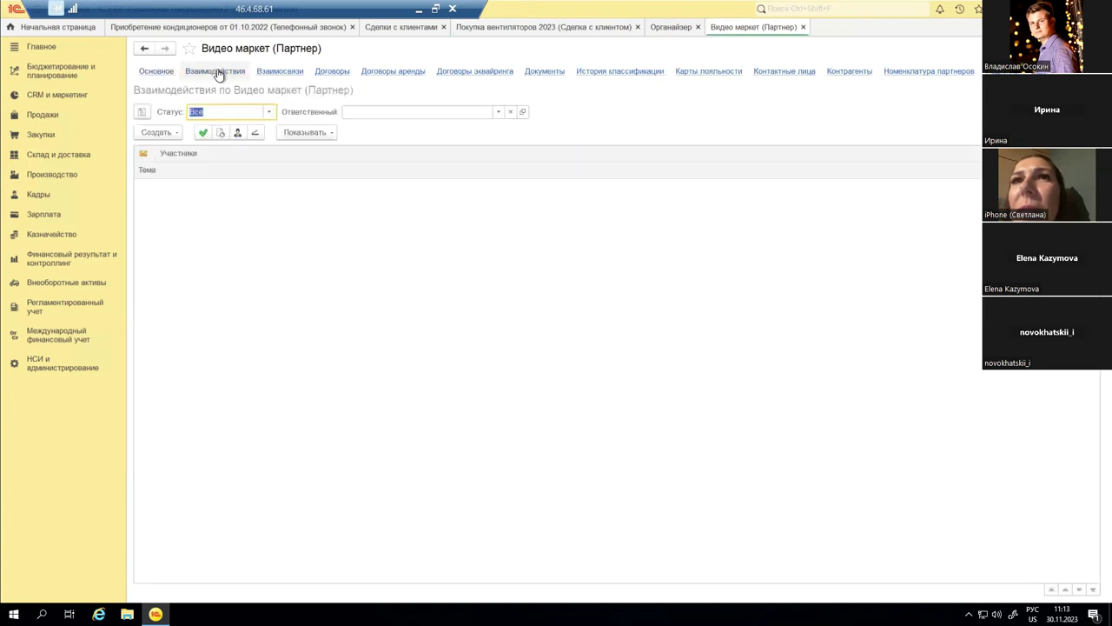
left_click(268, 112)
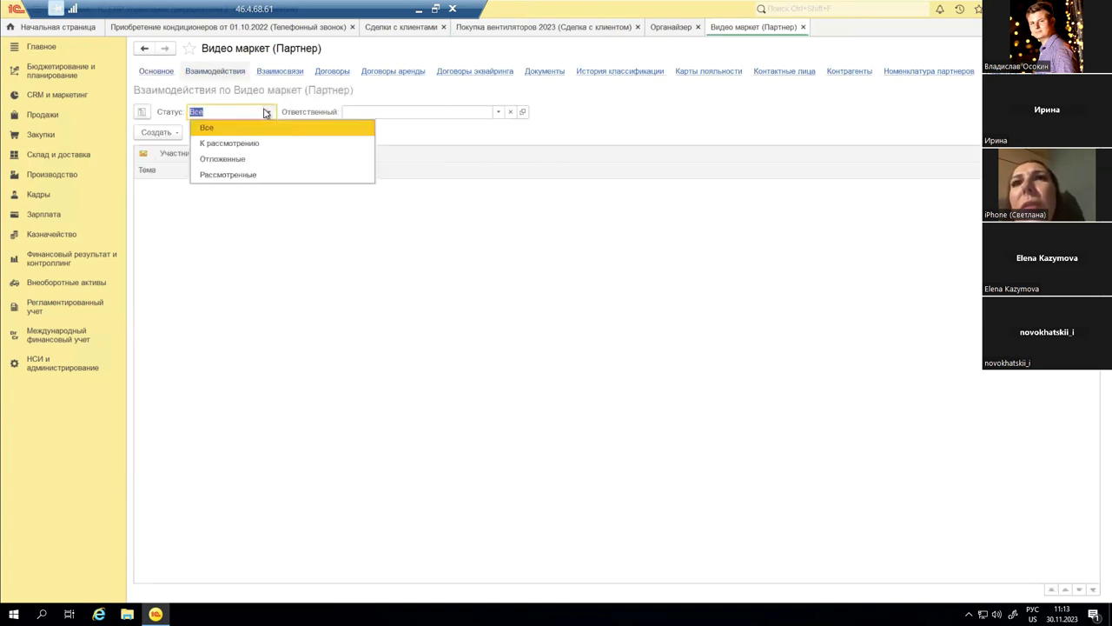
left_click(272, 128)
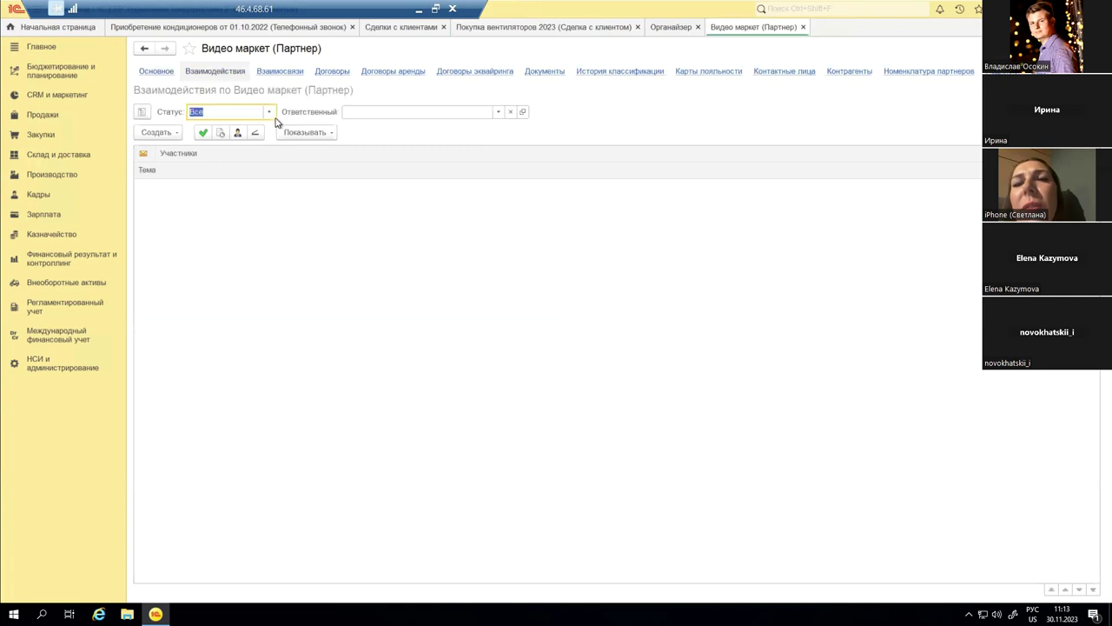
left_click(159, 135)
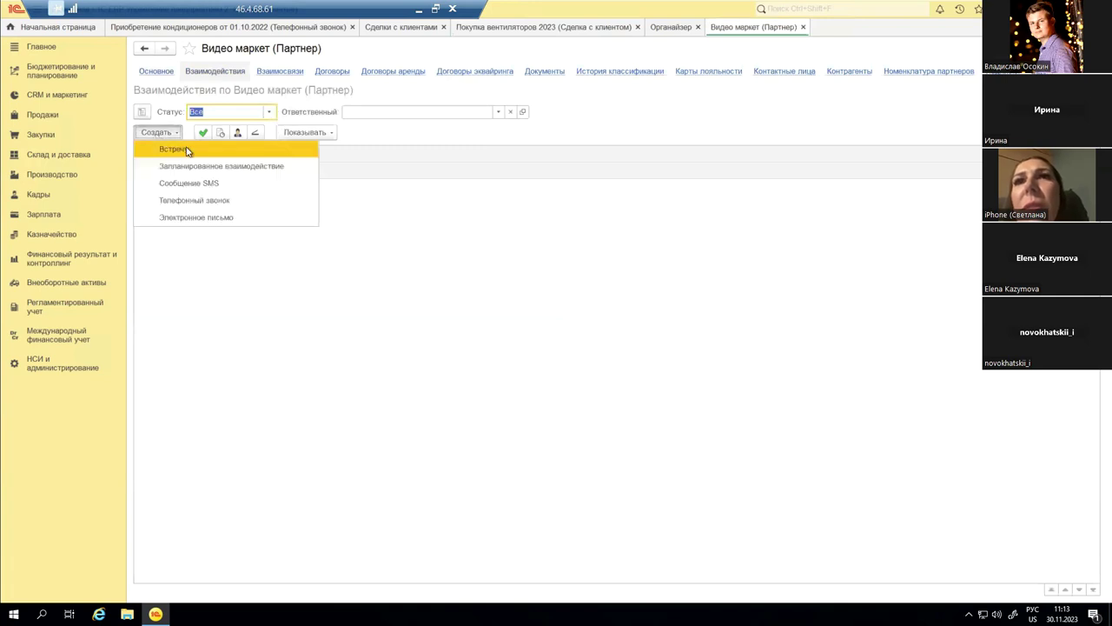
Step: Create a meeting 'Тестовое взаимодействие' described 'Клиенту требуется покупка кондиционеров' and save it
left_click(191, 153)
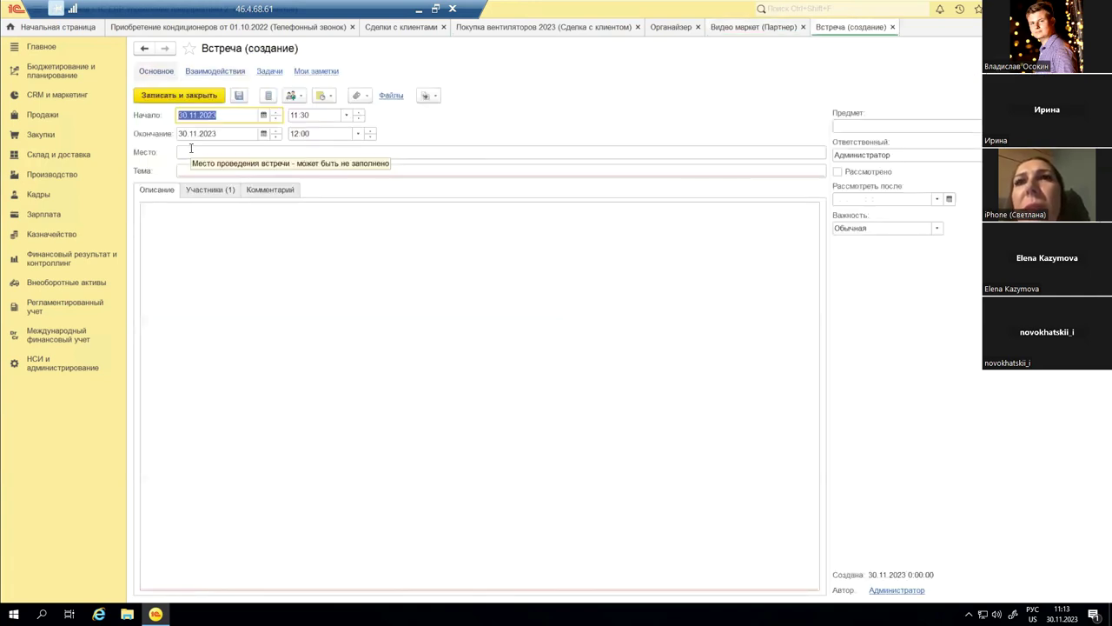
left_click(211, 171)
type("Ntcn")
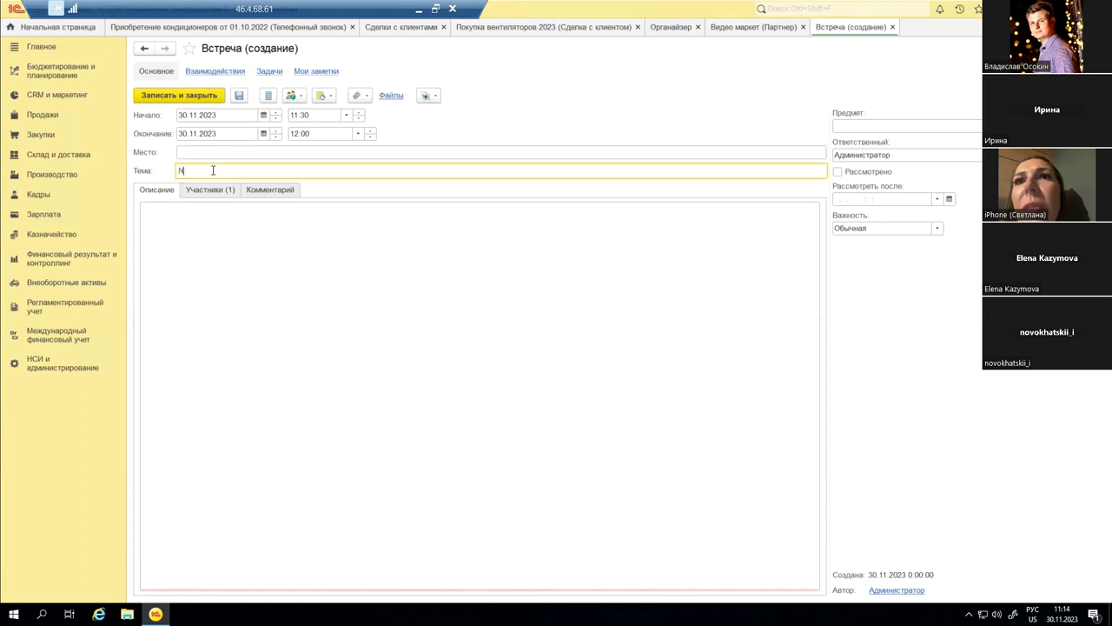
key("BackSpace")
key("BackSpace")
key("BackSpace")
key("BackSpace")
key("alt+shift")
type("Тестовое ")
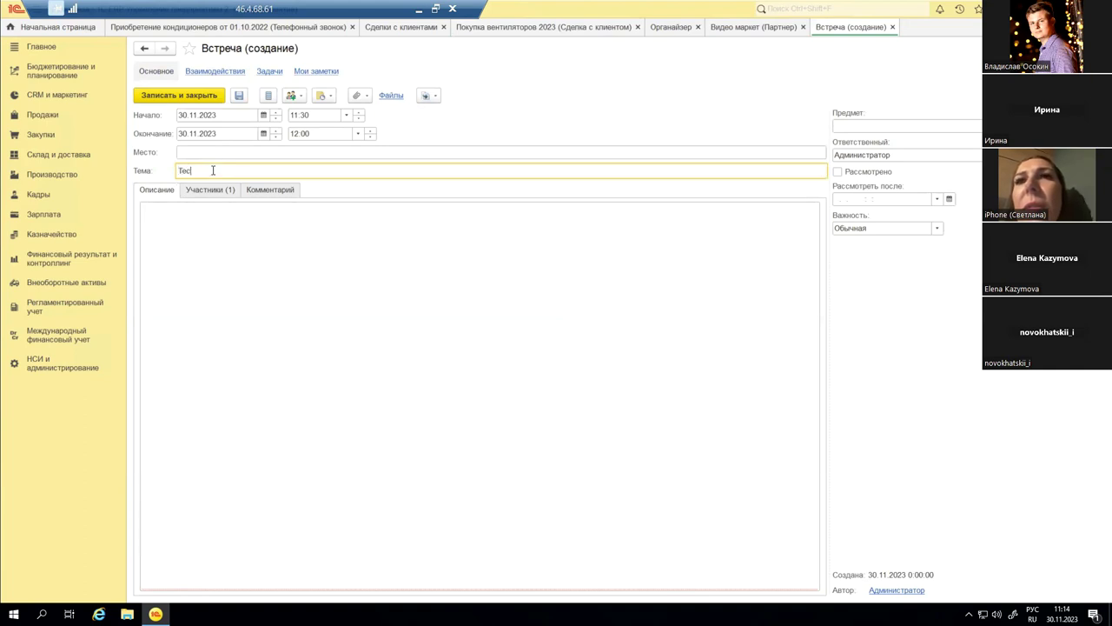
type("взаи")
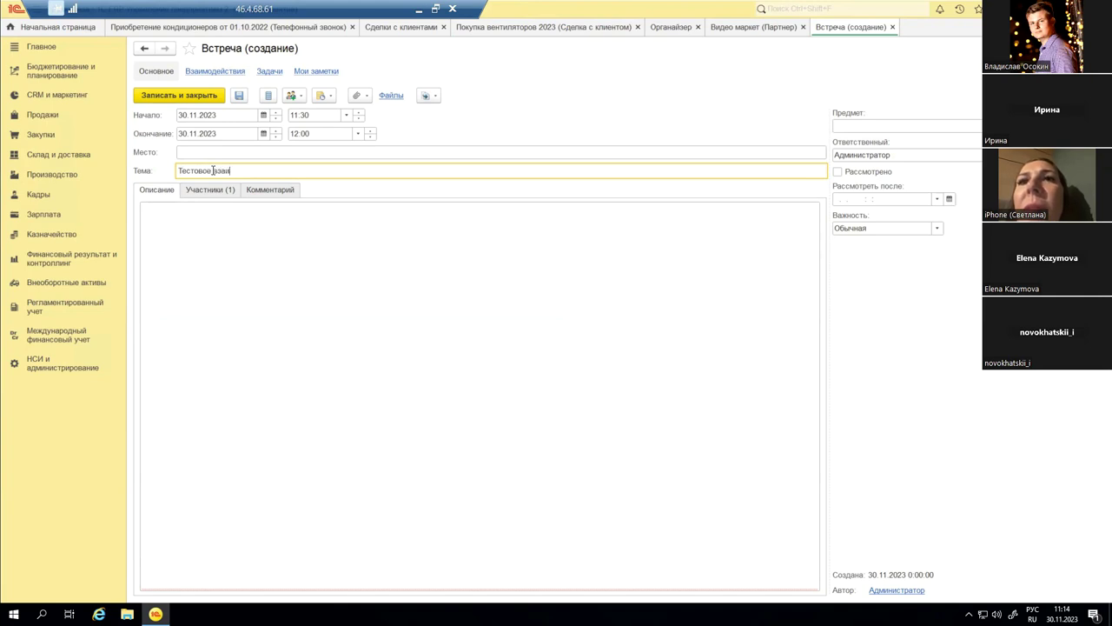
type("модействие")
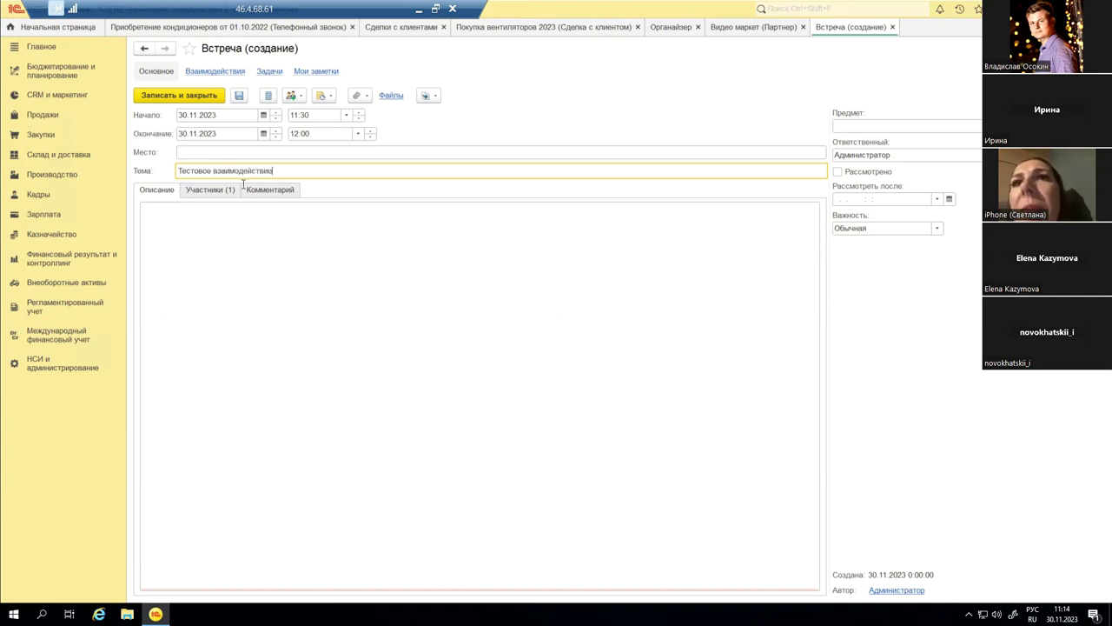
left_click(379, 271)
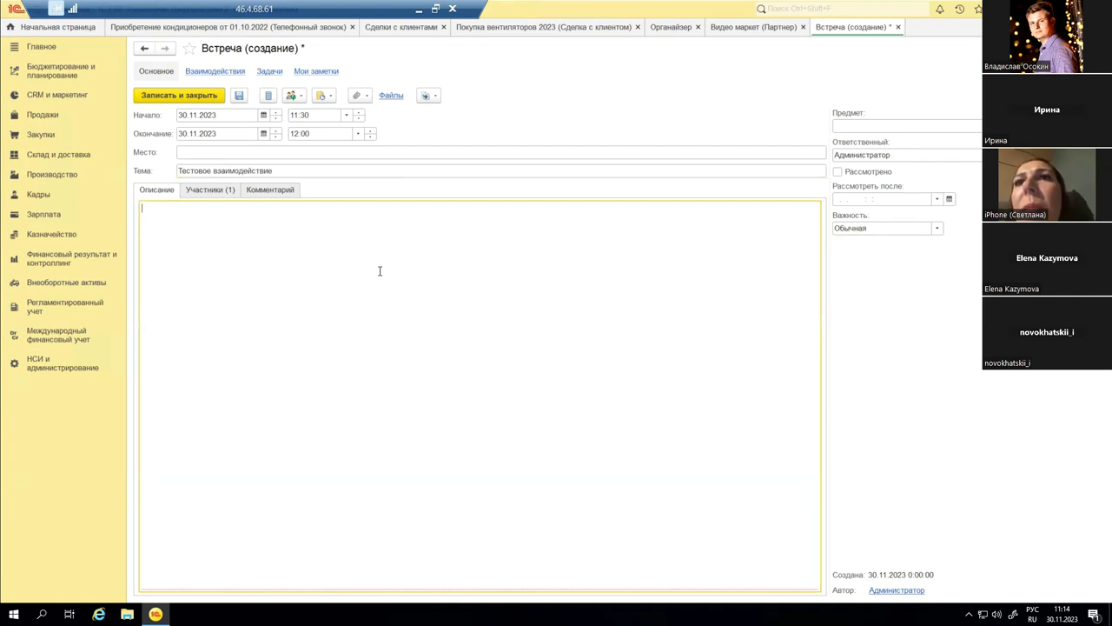
type("Клиен")
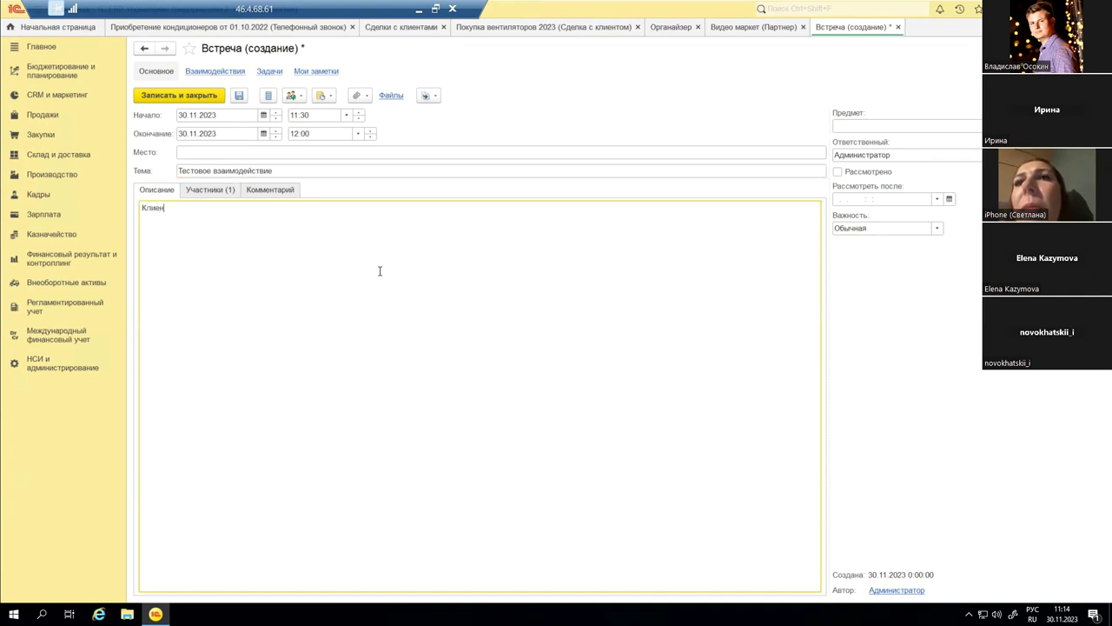
type("ту требуется ")
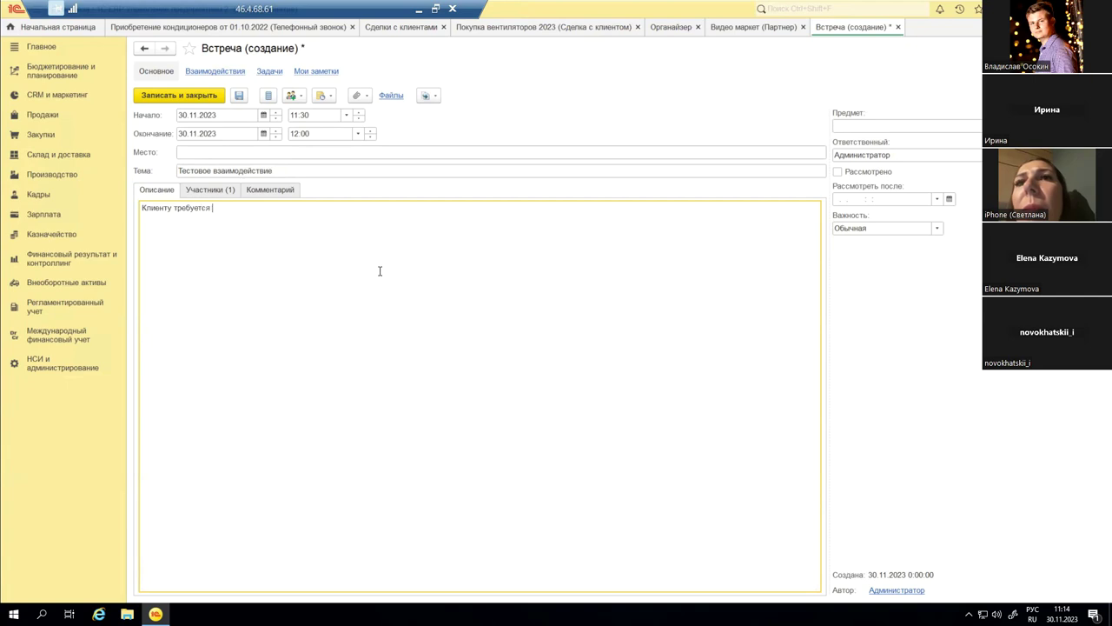
type("покупка кондици")
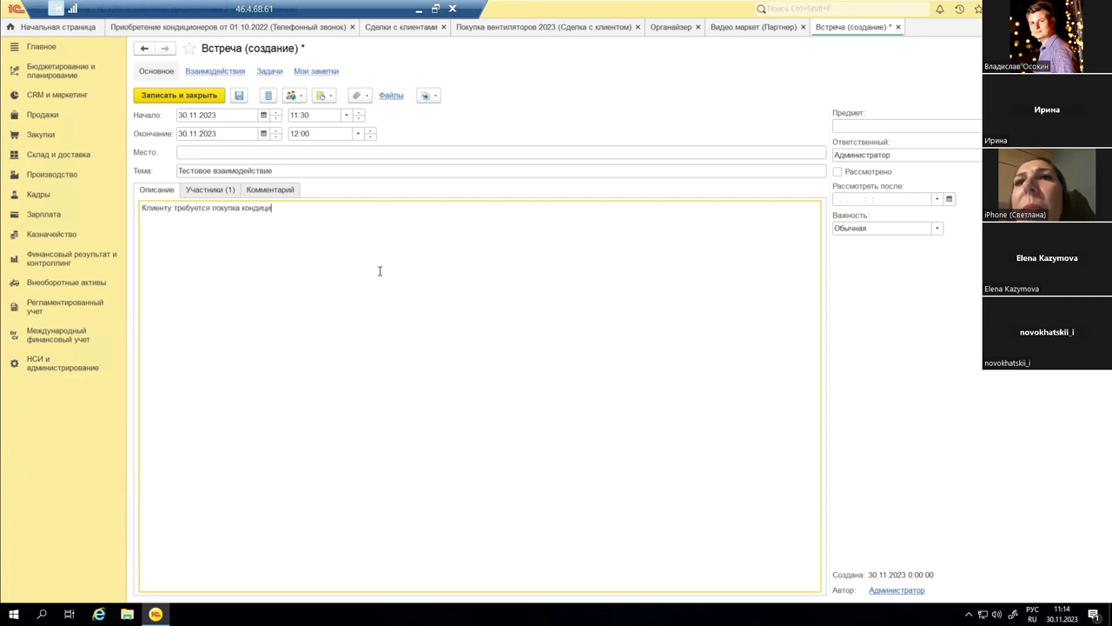
type("онеров")
left_click(239, 97)
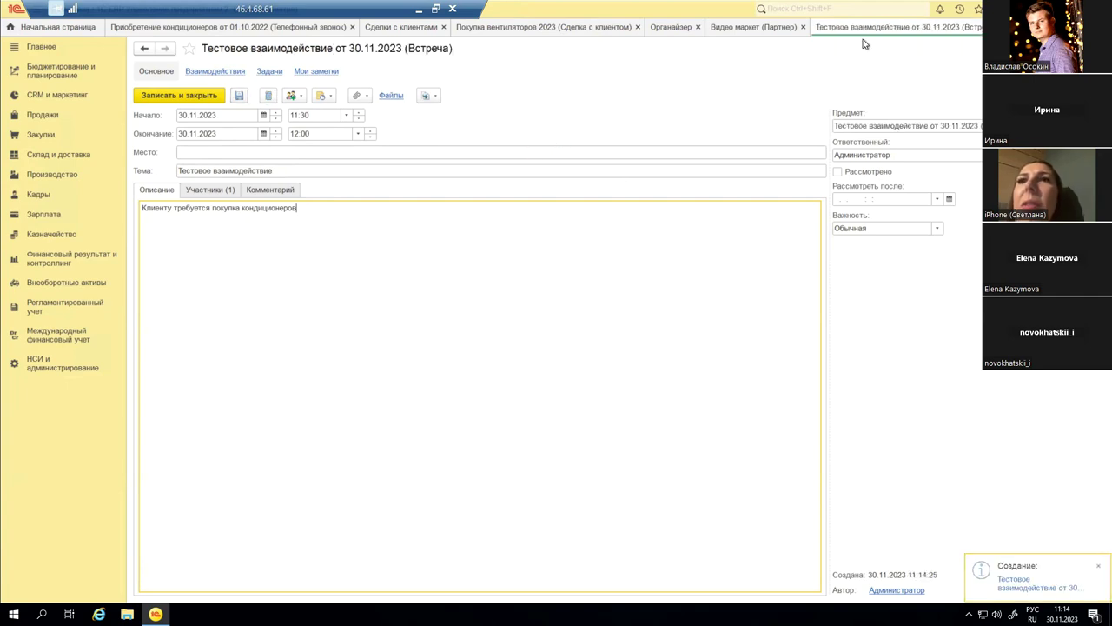
left_click(754, 27)
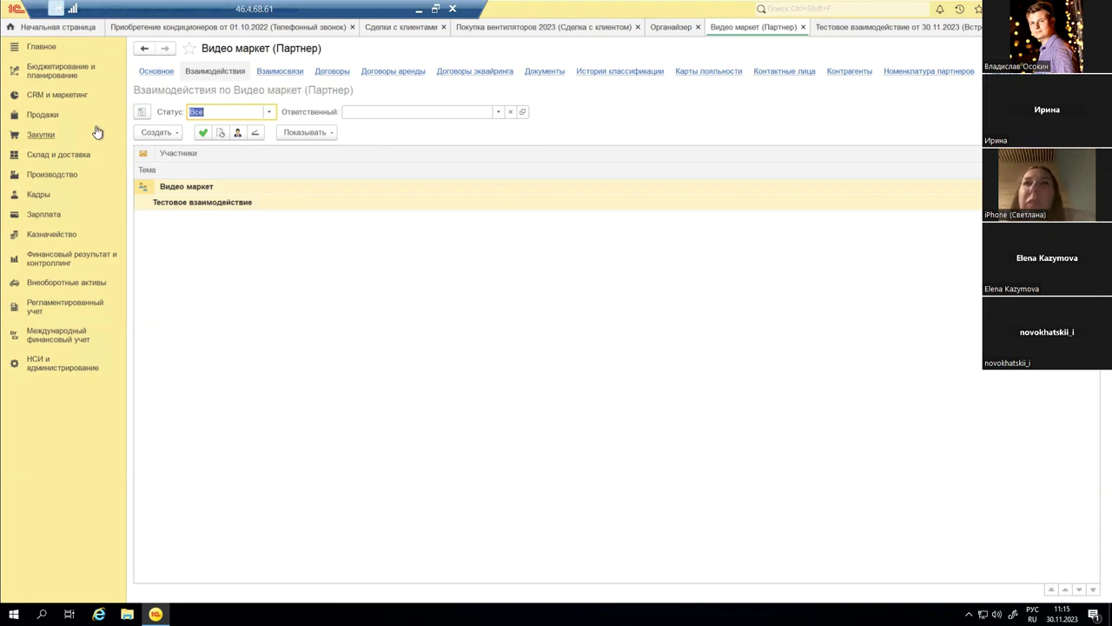
Step: After checking the new meeting in Видео маркет's interactions, open CRM и маркетинг
left_click(52, 95)
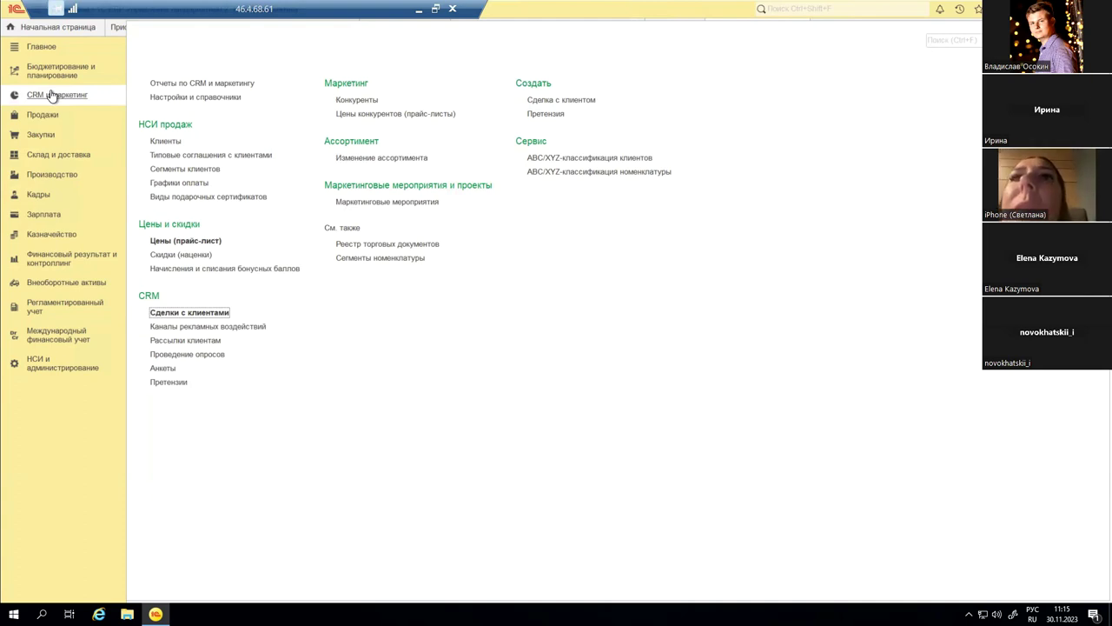
Step: Generate the Календарь событий report for На месяц вперед with all event types included
left_click(40, 48)
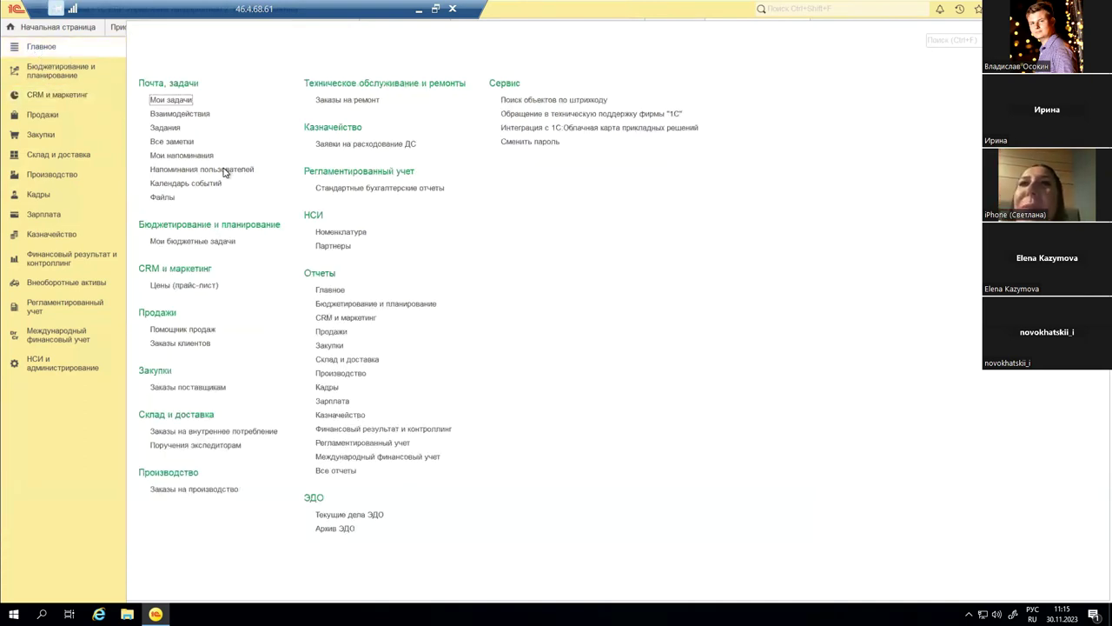
left_click(205, 185)
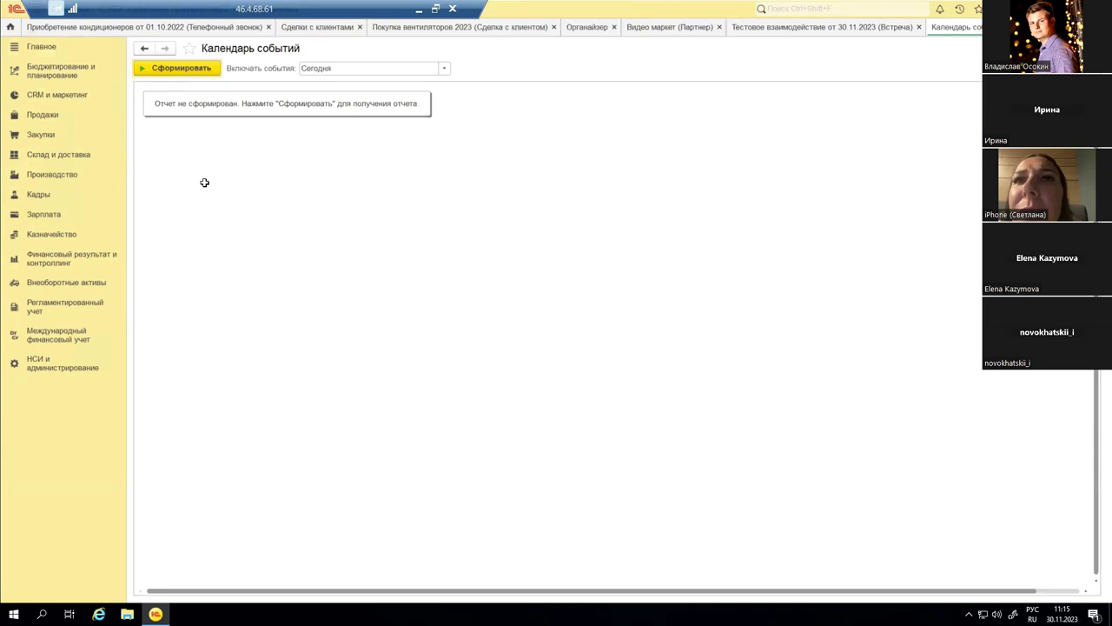
left_click(444, 68)
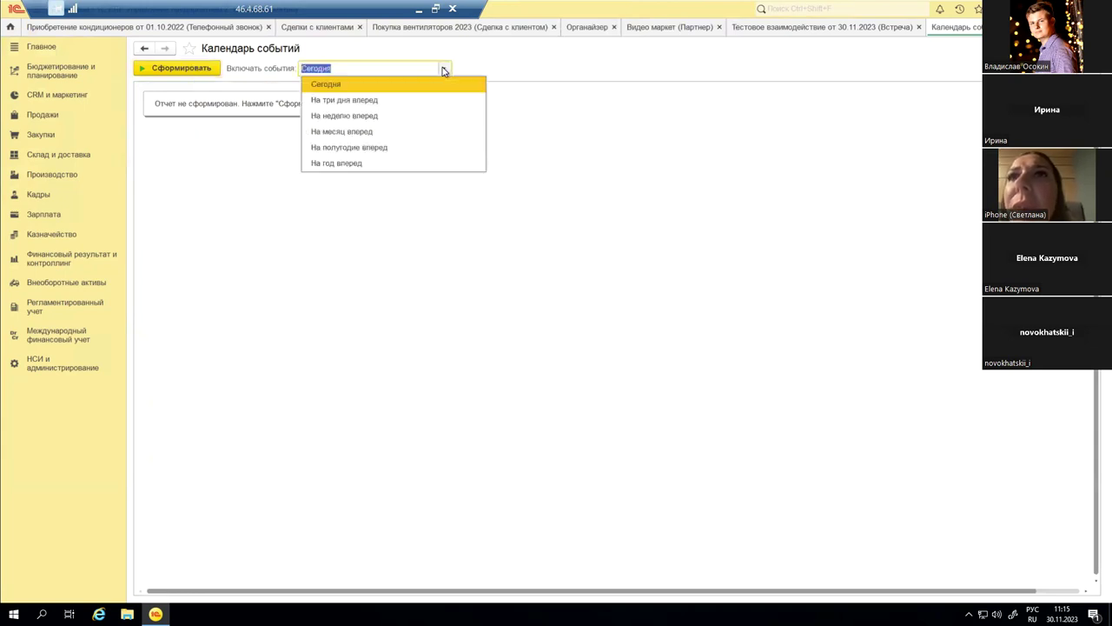
left_click(357, 131)
left_click(198, 70)
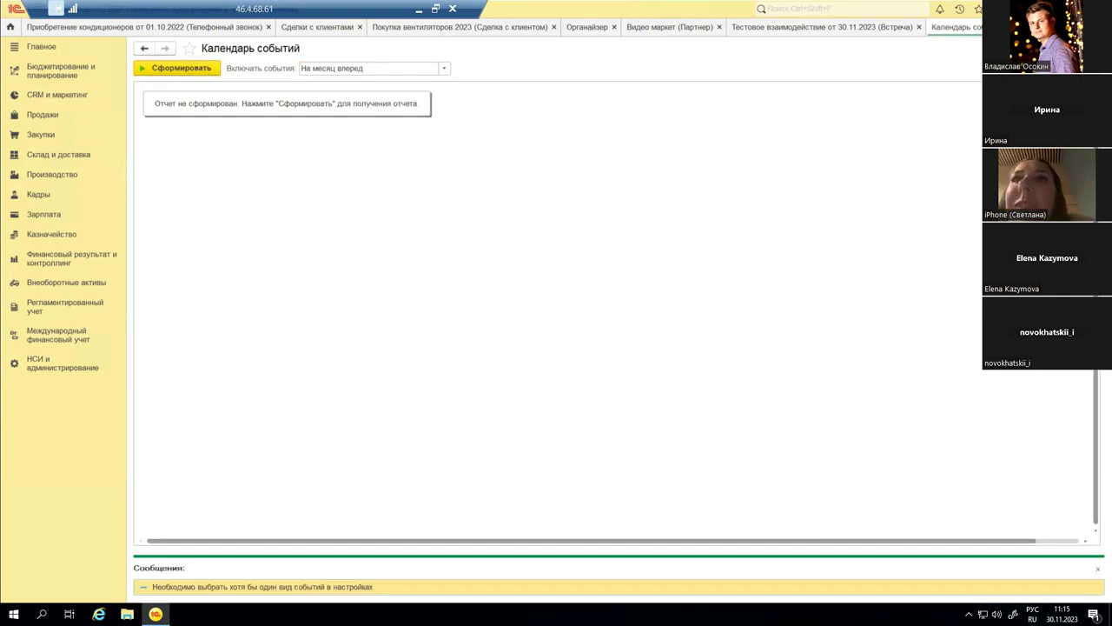
left_click(412, 260)
left_click(466, 220)
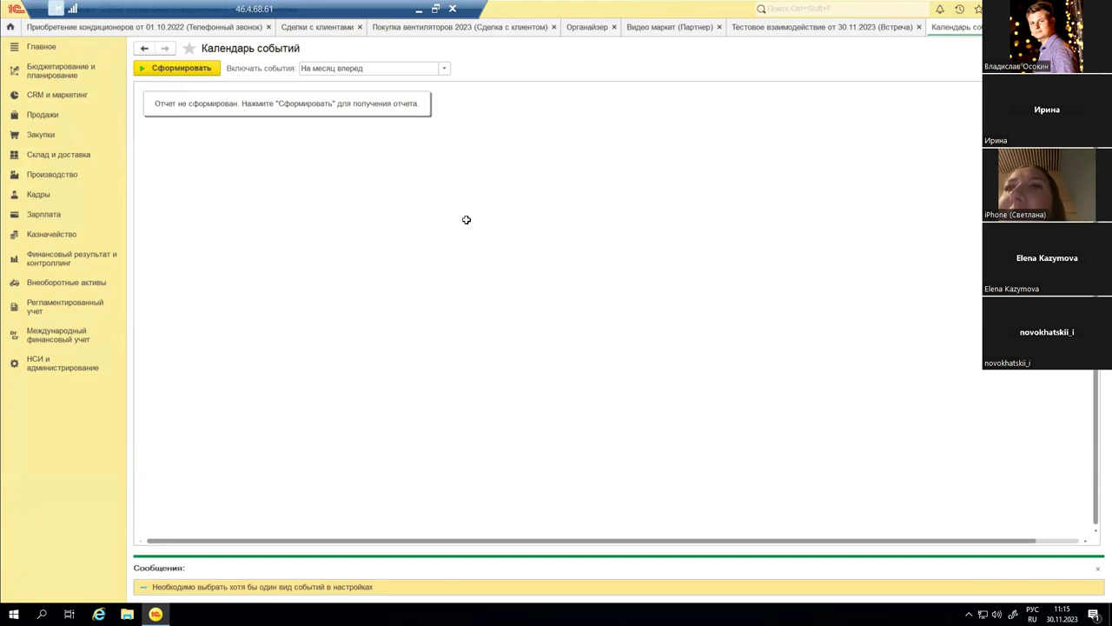
left_click(156, 68)
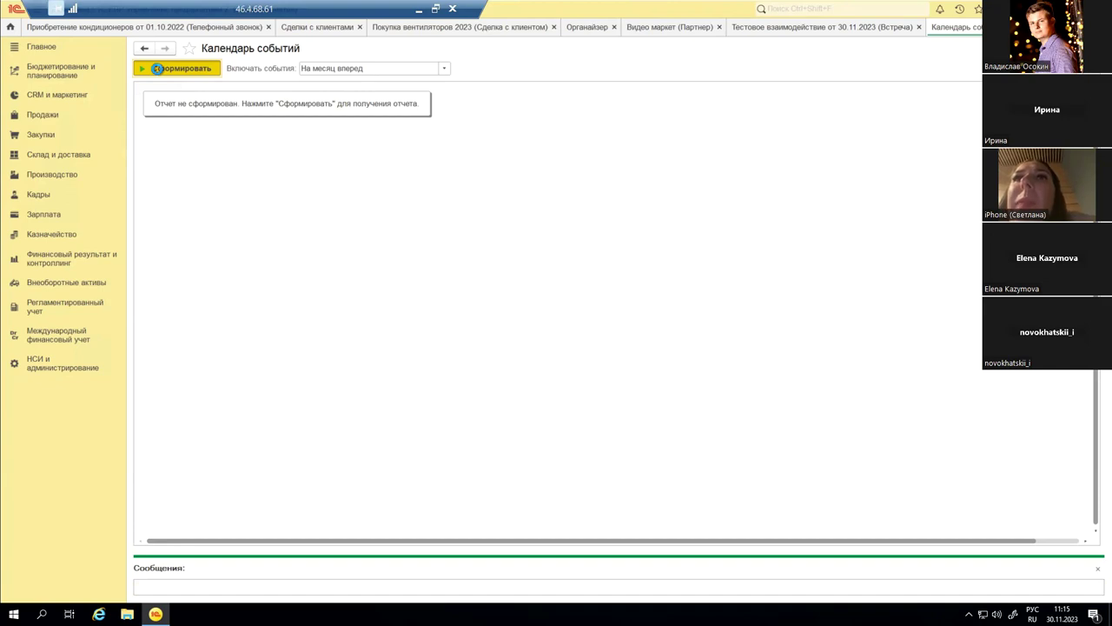
Step: Generate the Календарь событий list and scroll down through its events
left_click(156, 68)
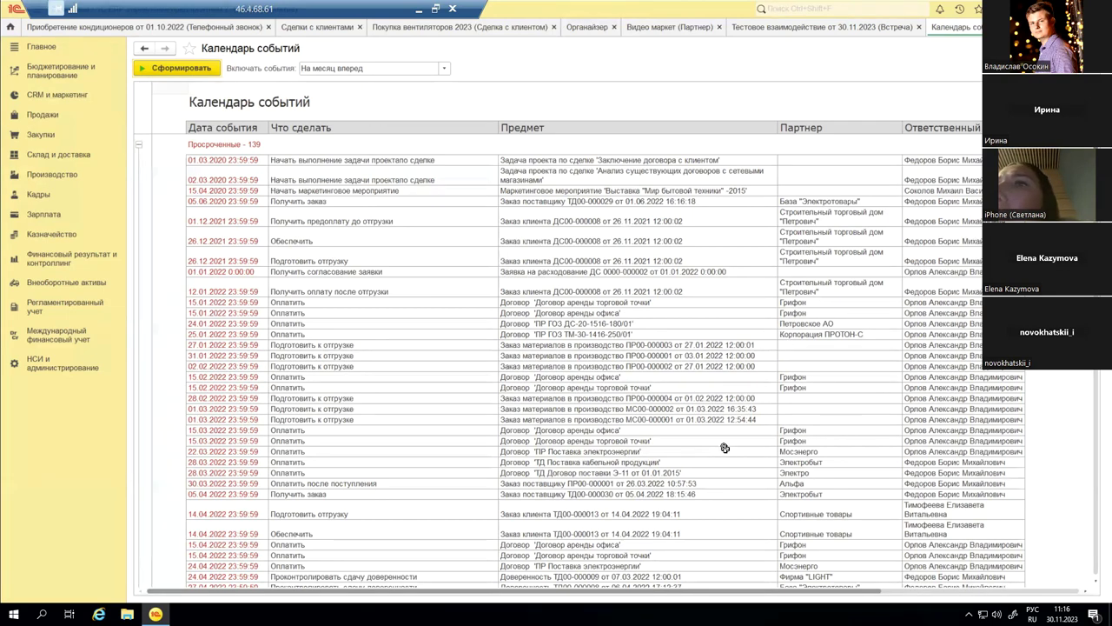
scroll(725, 448, "down", 7)
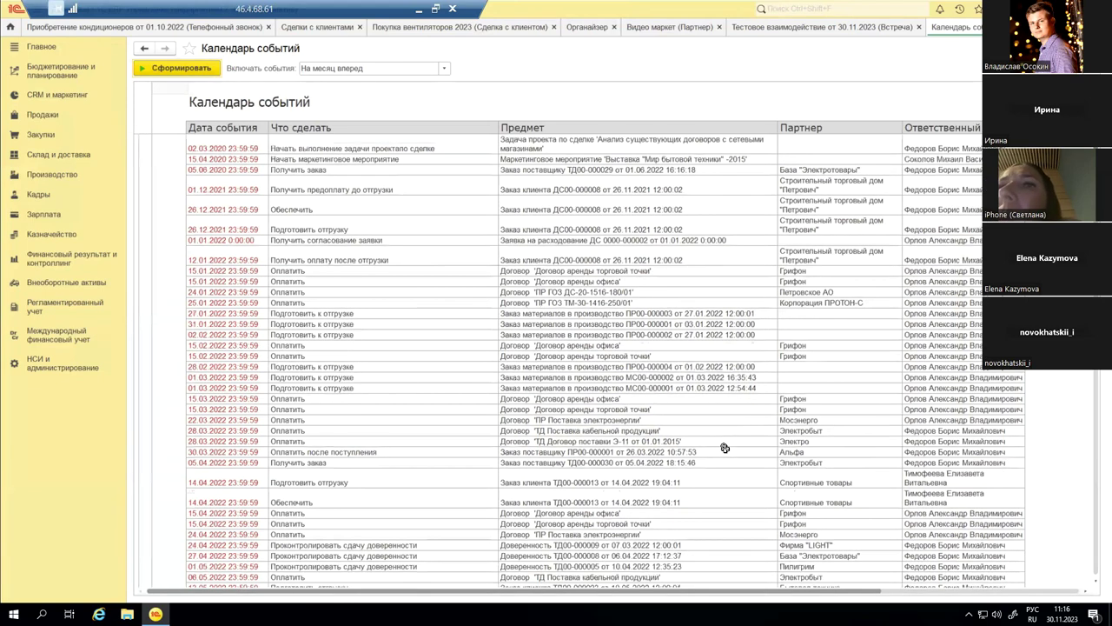
scroll(725, 447, "down", 8)
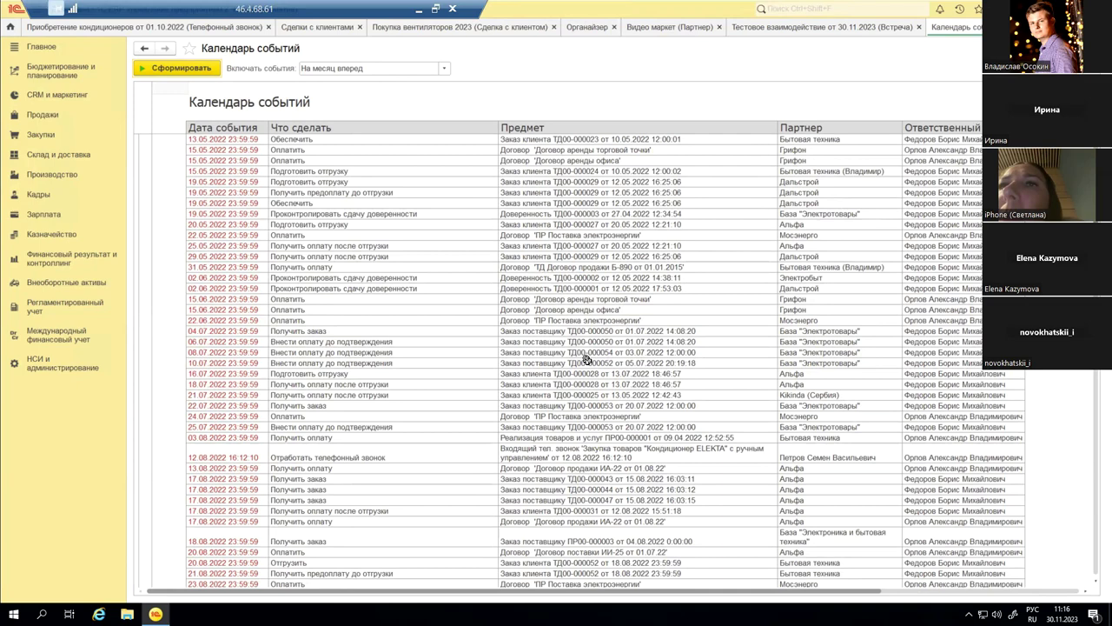
Step: Review customer order ТД00-000028 from the calendar, then return to CRM и маркетинг
left_click(528, 374)
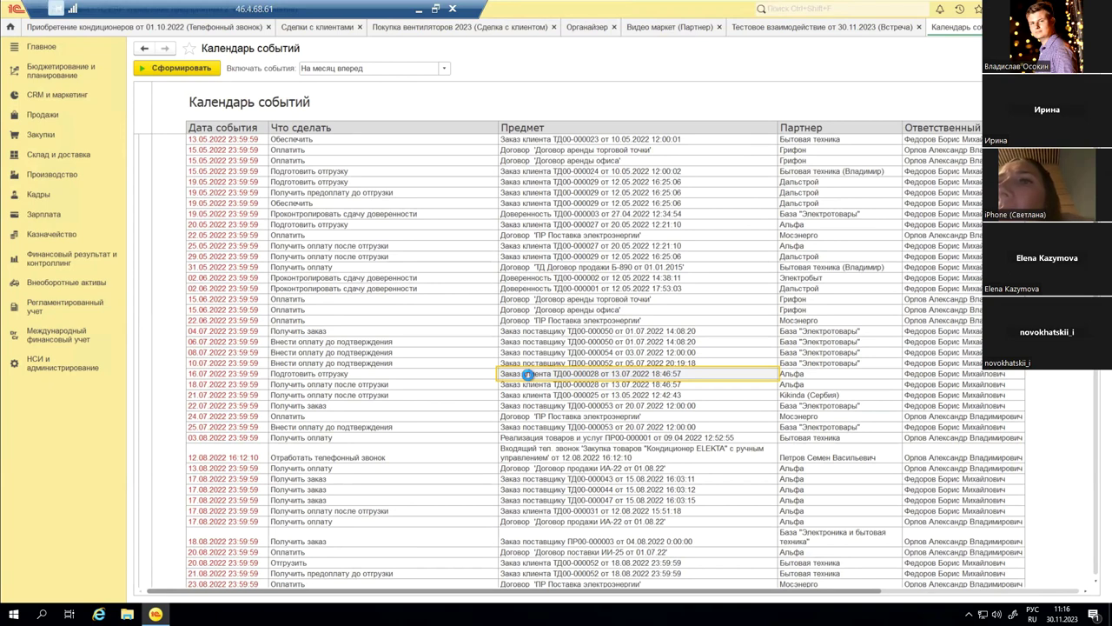
double_click(528, 374)
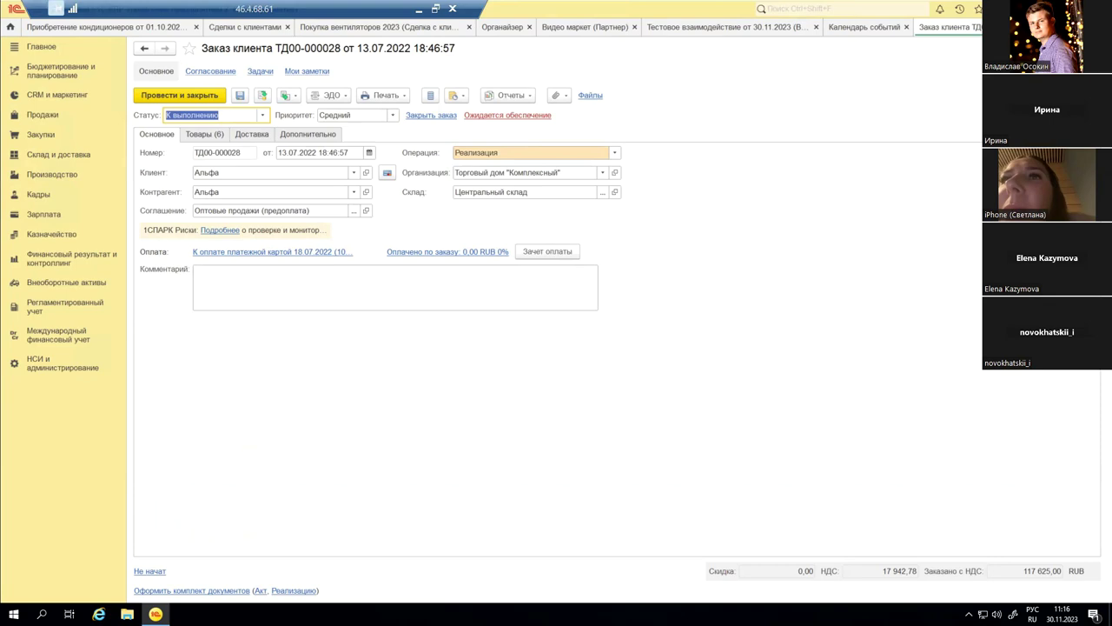
key("Escape")
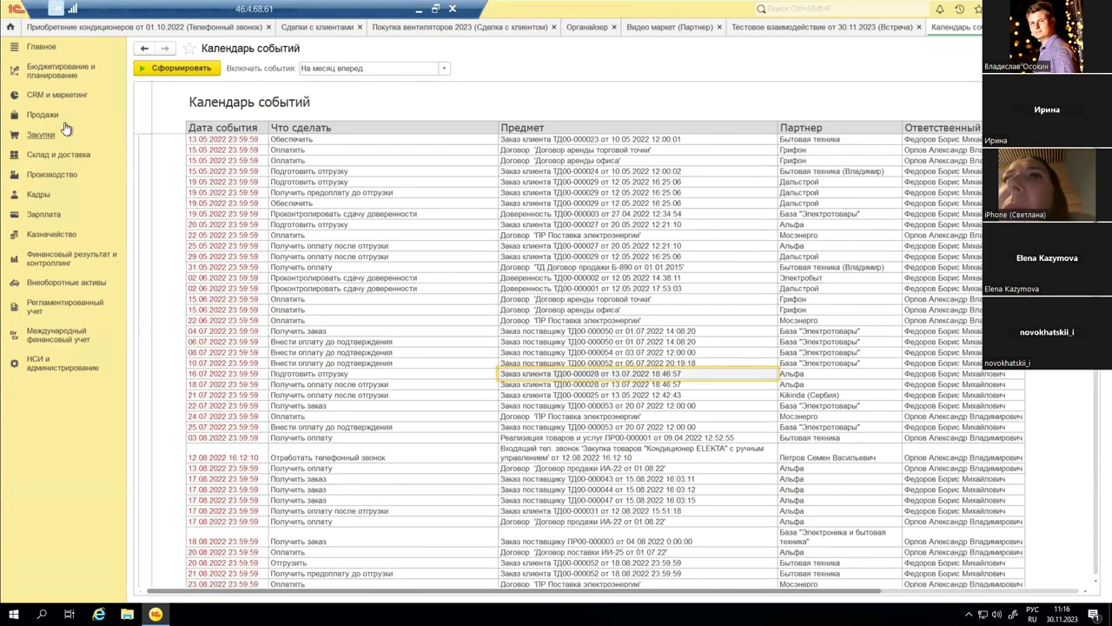
left_click(72, 97)
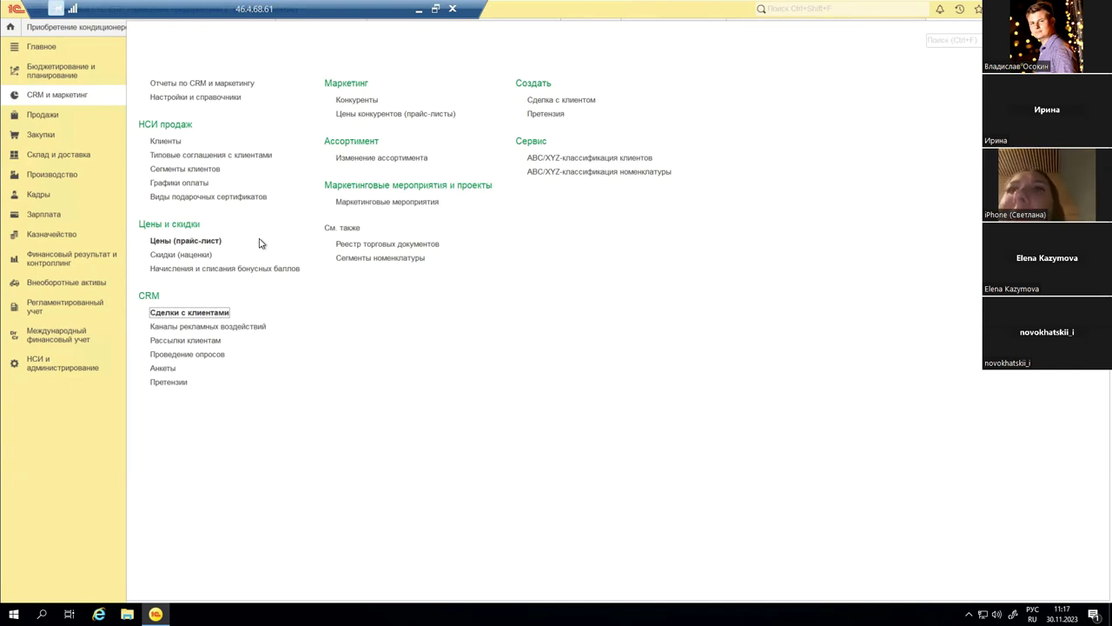
Step: Check the Поставщик list in Цены конкурентов (прайс-листы), then return to CRM и маркетинг
left_click(358, 115)
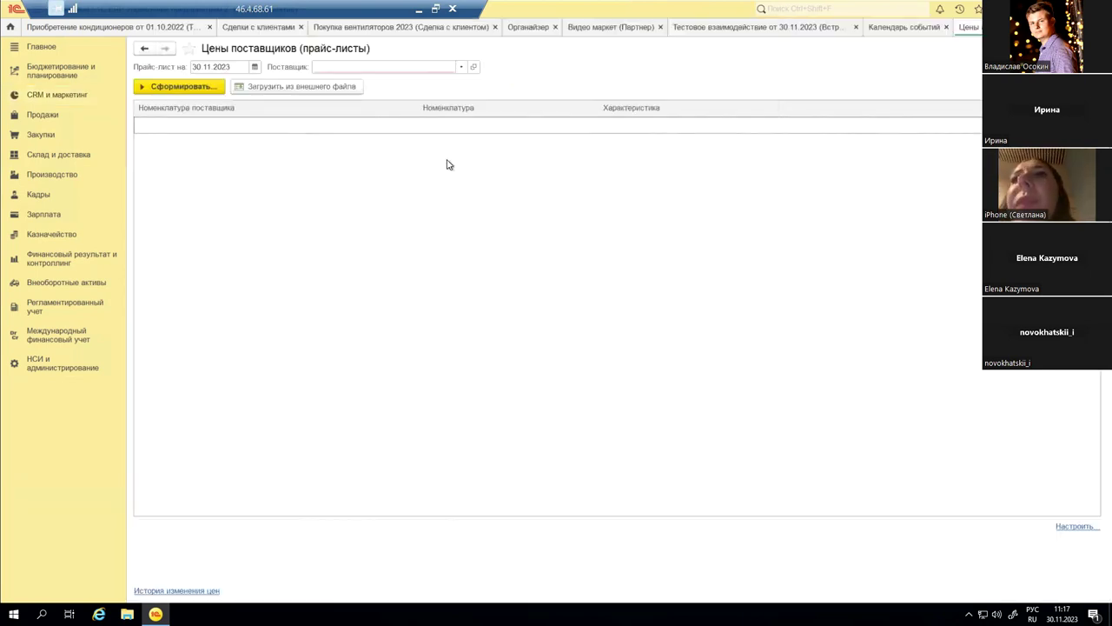
left_click(460, 67)
left_click(463, 68)
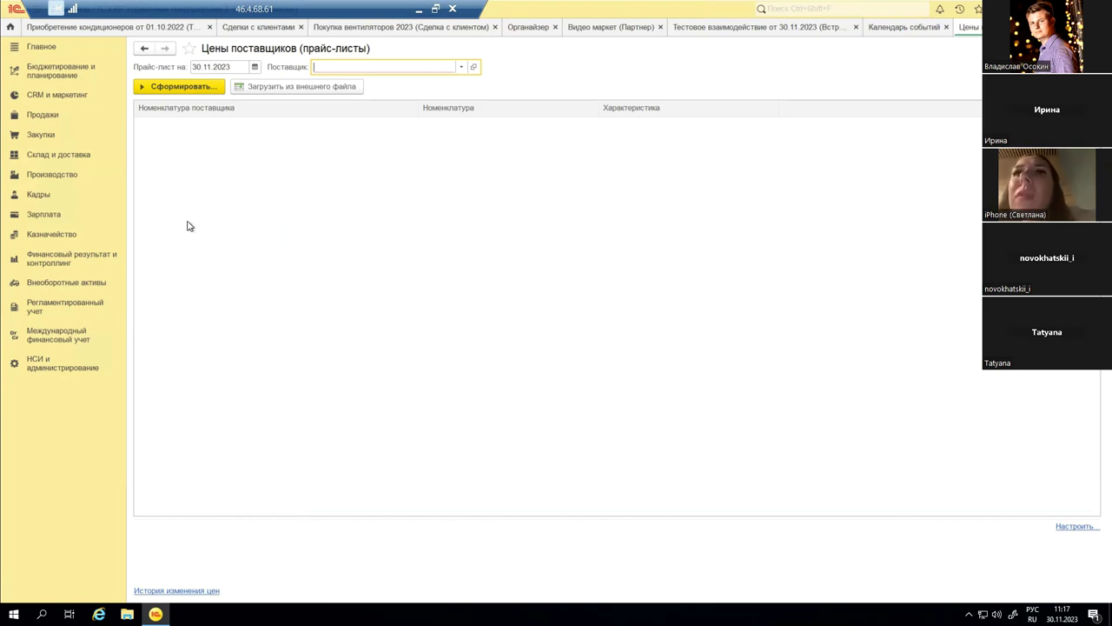
left_click(40, 96)
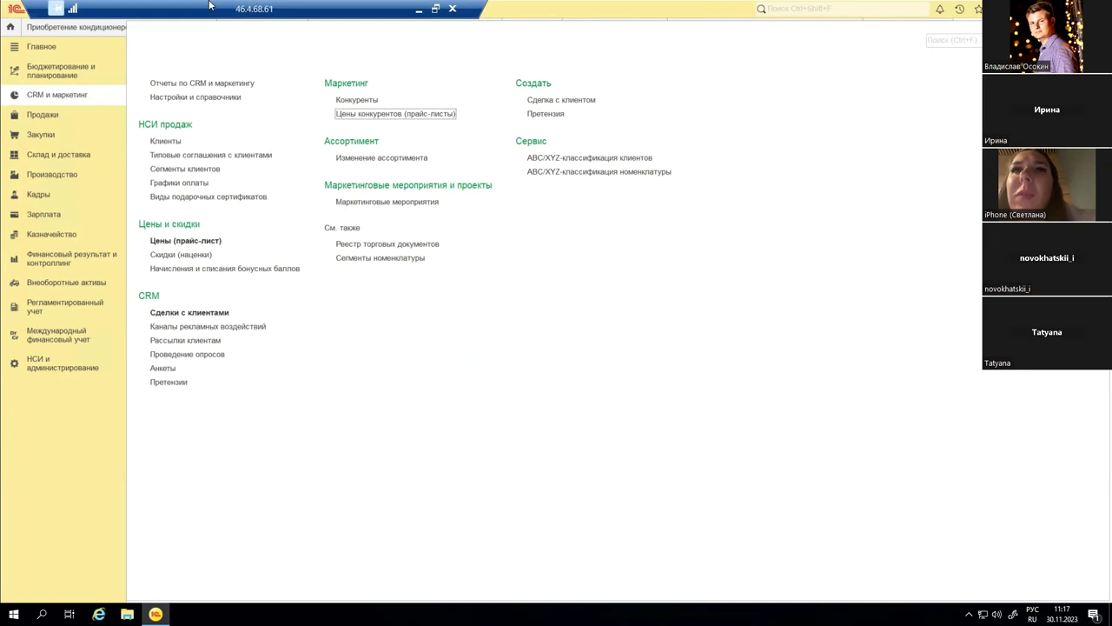
Step: Show the Программа вебинара slide in PowerPoint, then bring the 1C:CRM browser forward
double_click(244, 6)
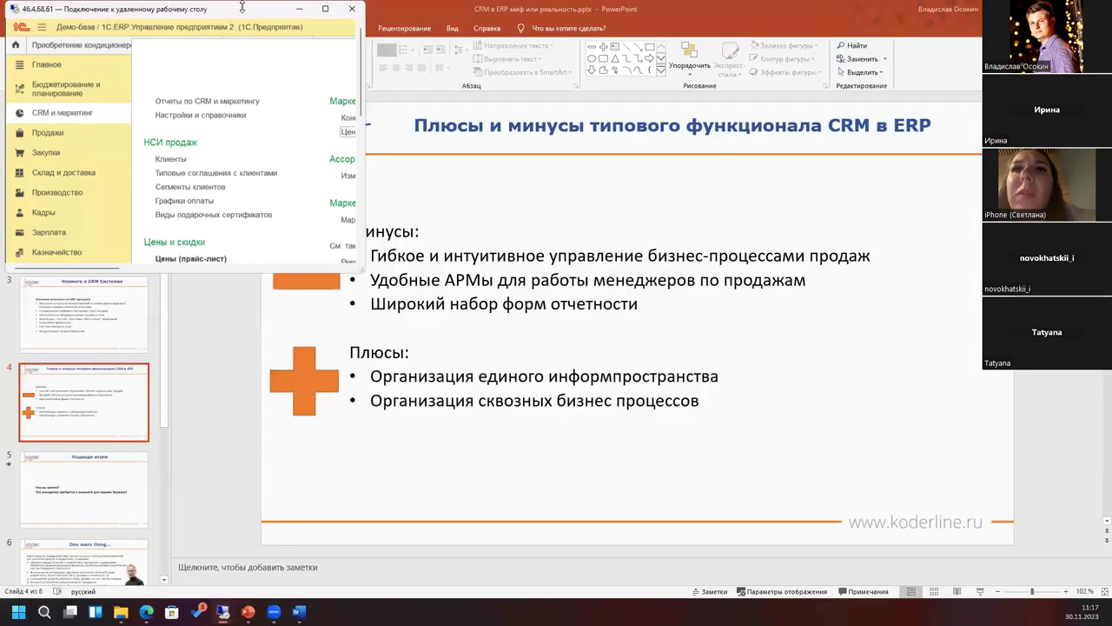
left_click(644, 318)
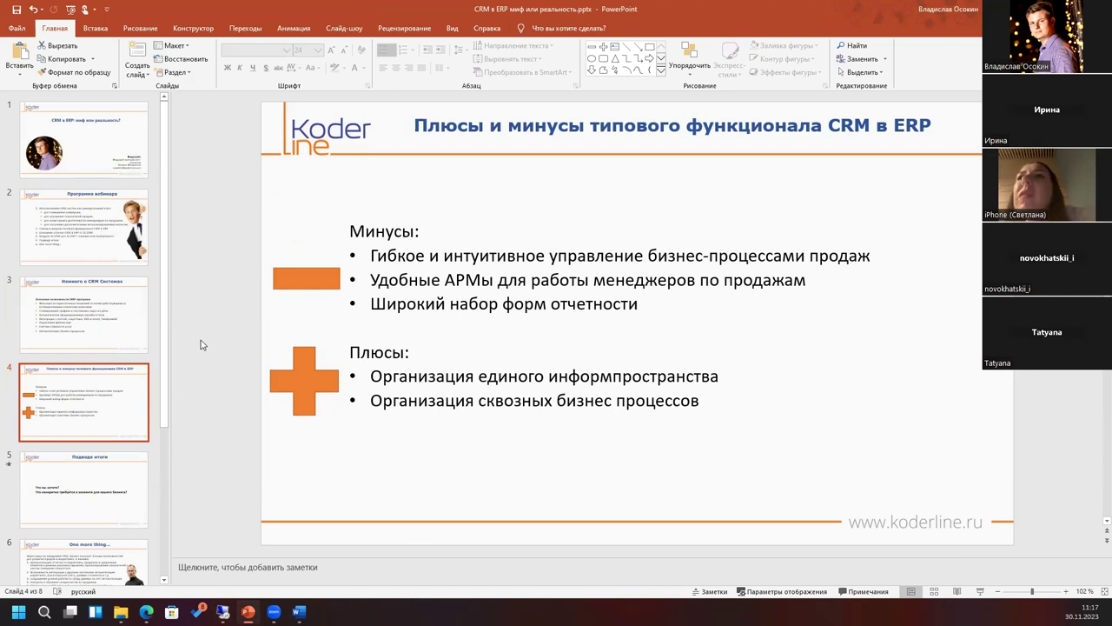
left_click(72, 239)
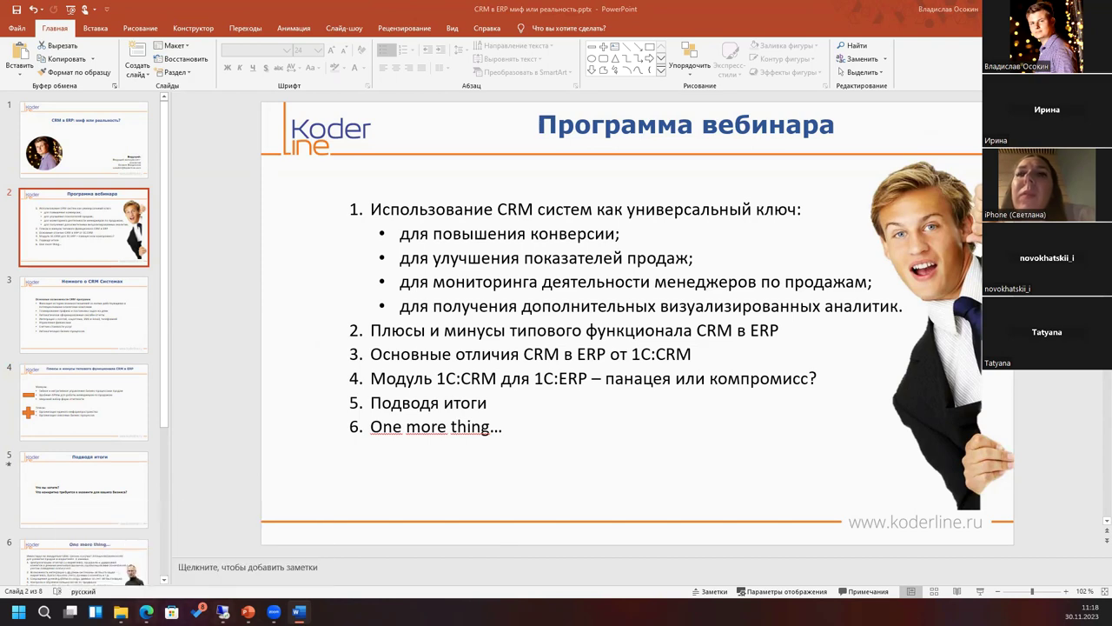
mouse_move(146, 611)
left_click(146, 540)
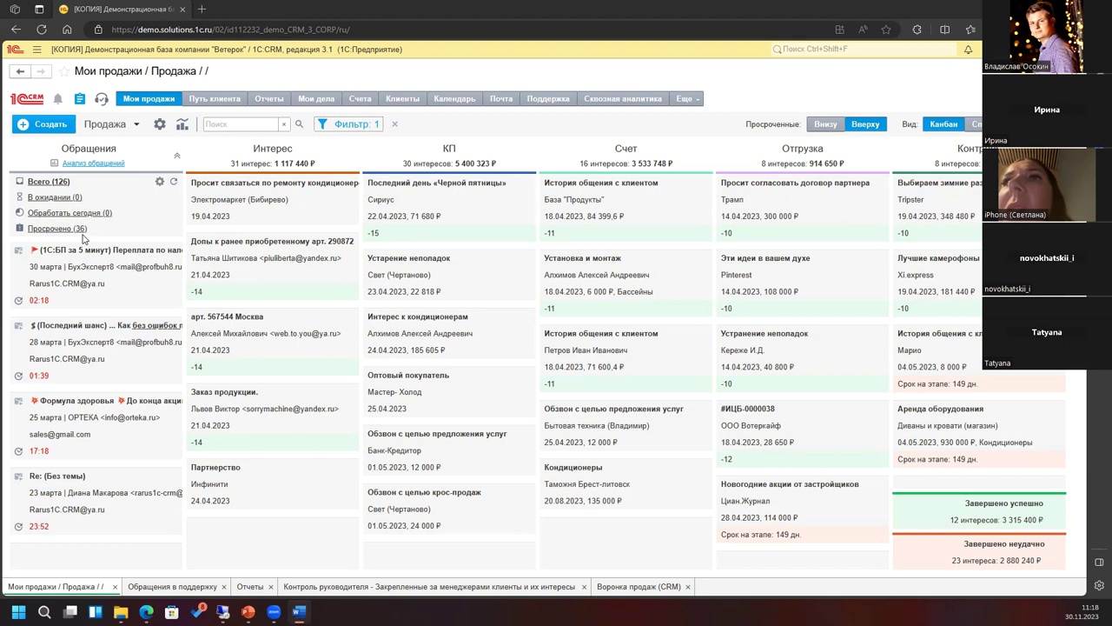
Step: Start a new sales interest with Создать on the Мои продажи kanban
left_click(41, 128)
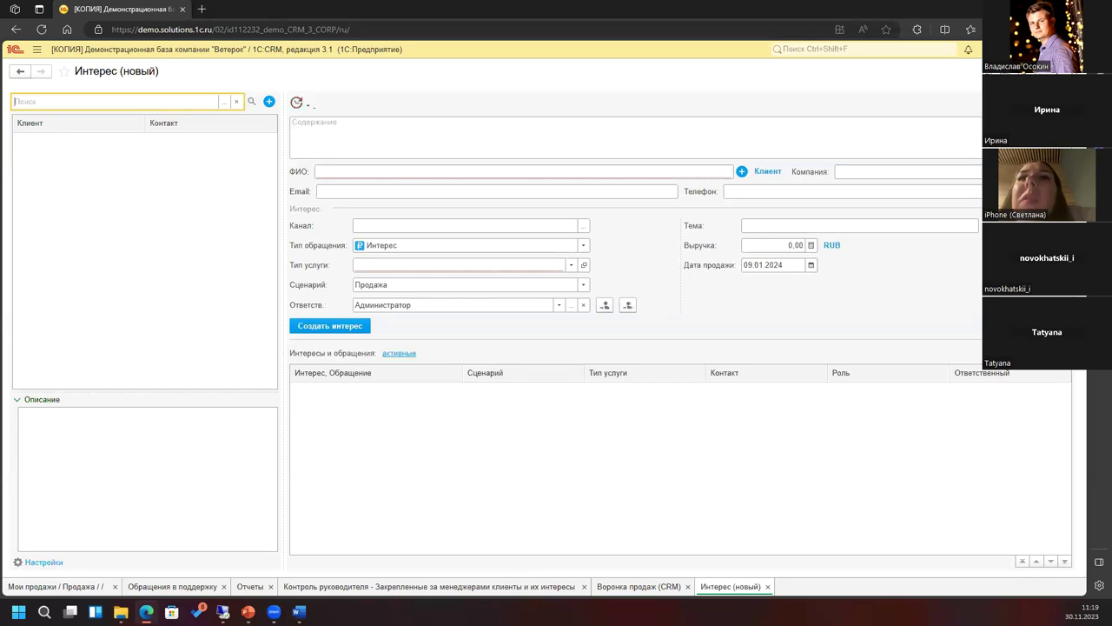
key("Escape")
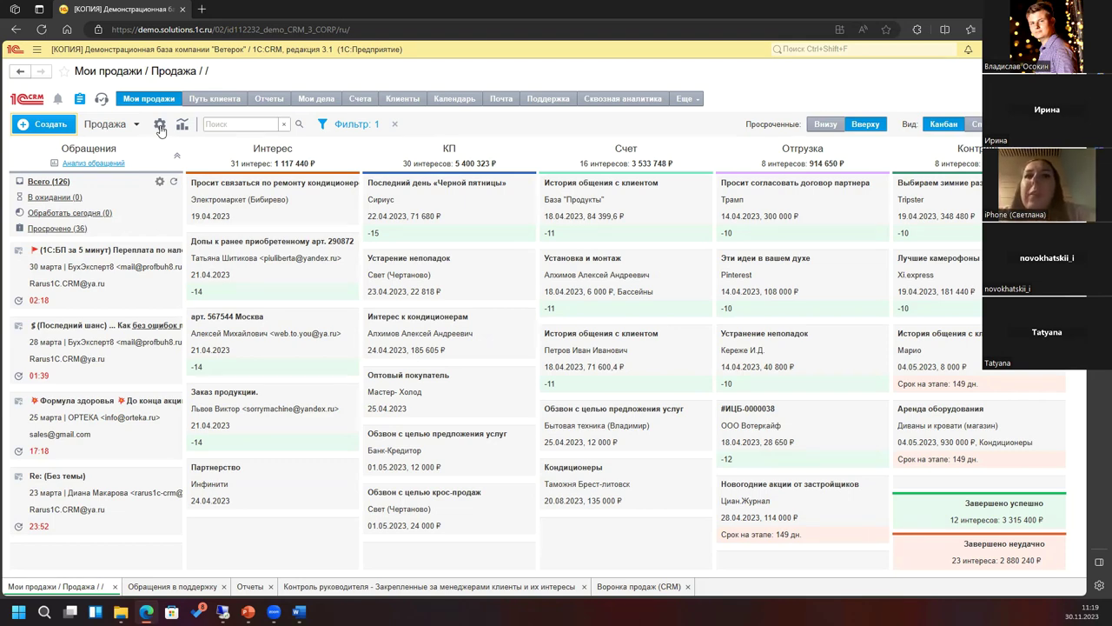
left_click(159, 126)
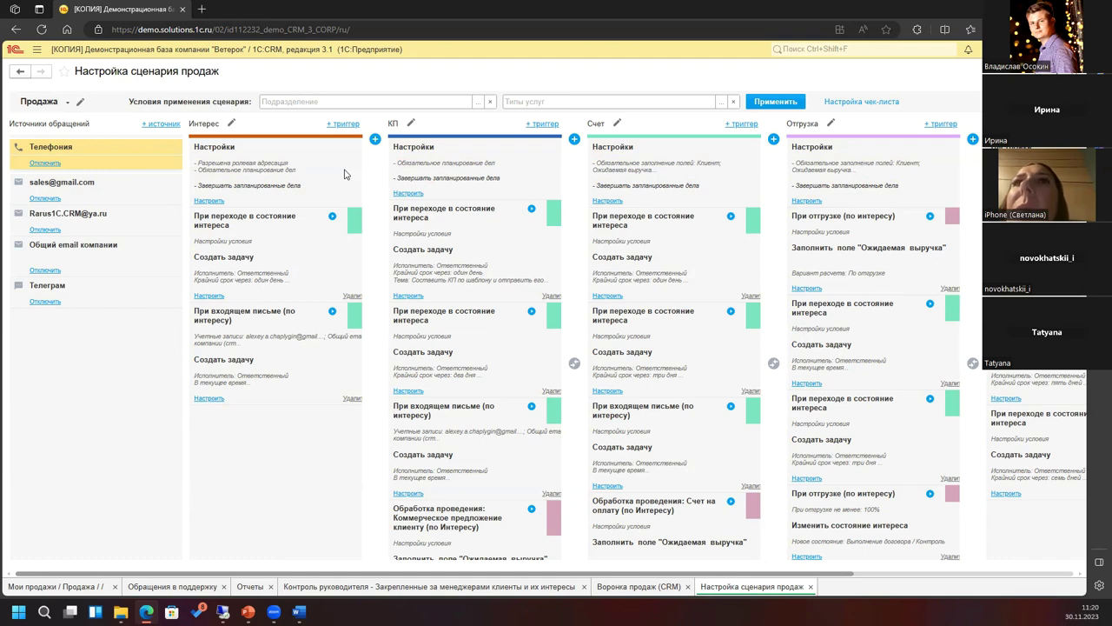
left_click(1076, 71)
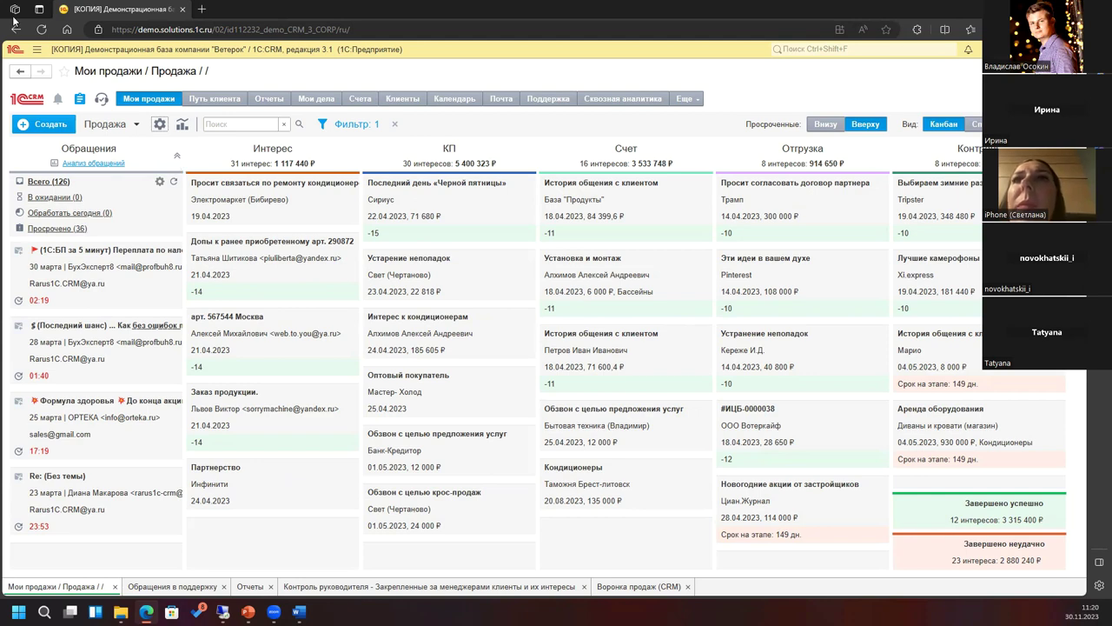
Step: Browse the main menu's Клиенты commands and open the Интересы customer interests list
left_click(37, 51)
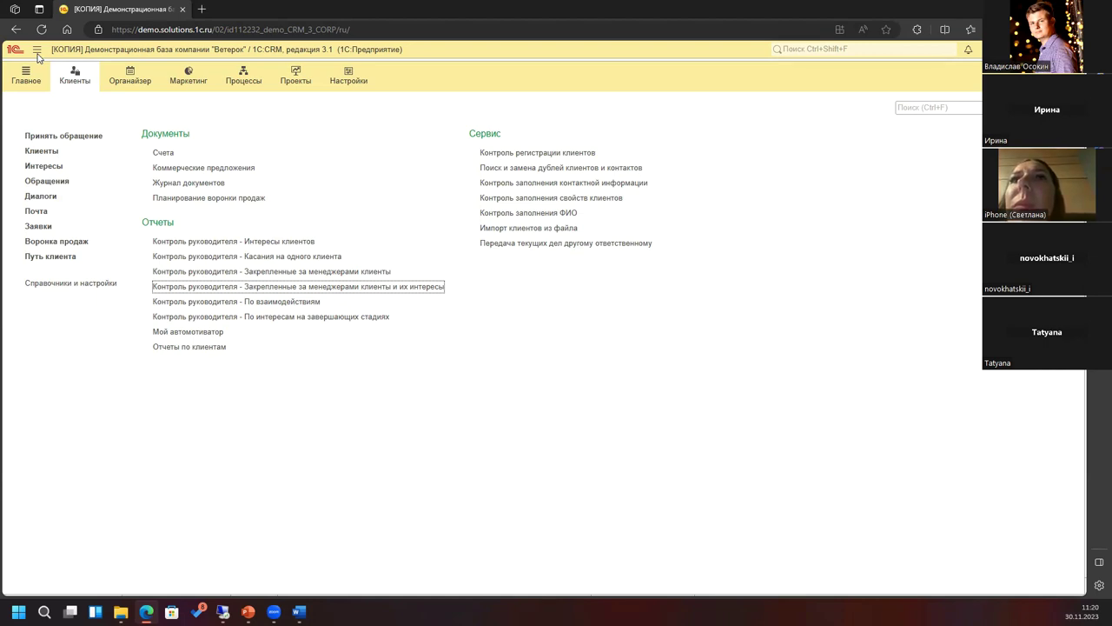
left_click(37, 52)
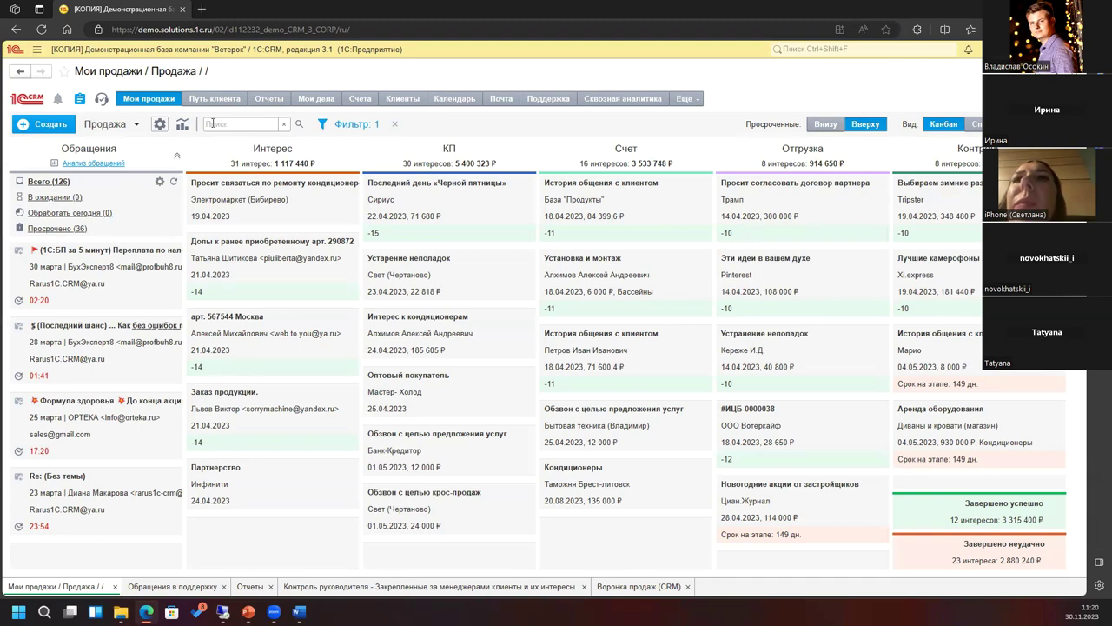
left_click(34, 51)
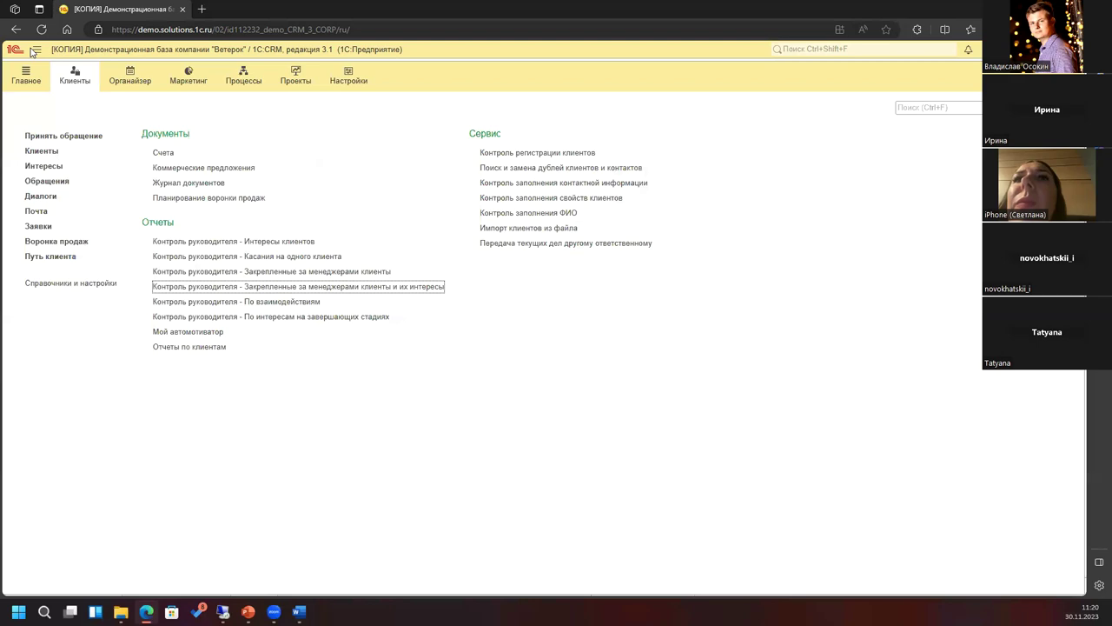
left_click(43, 166)
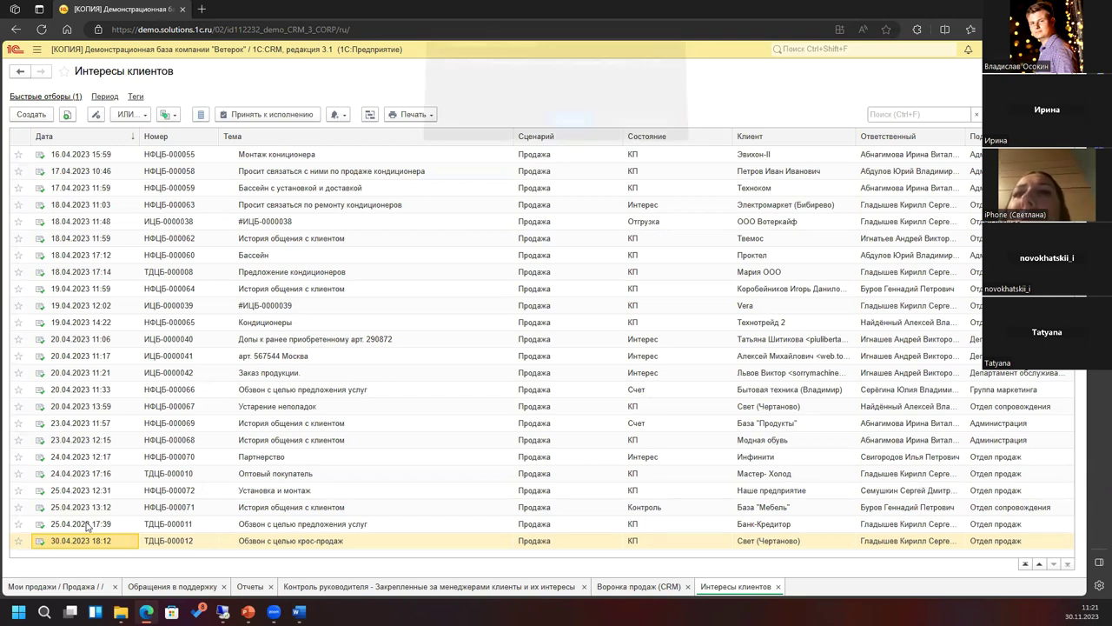
Step: Wait out the frozen page, then start a Взаимодействие phone call on the 30.04.2023 interest
left_click(565, 129)
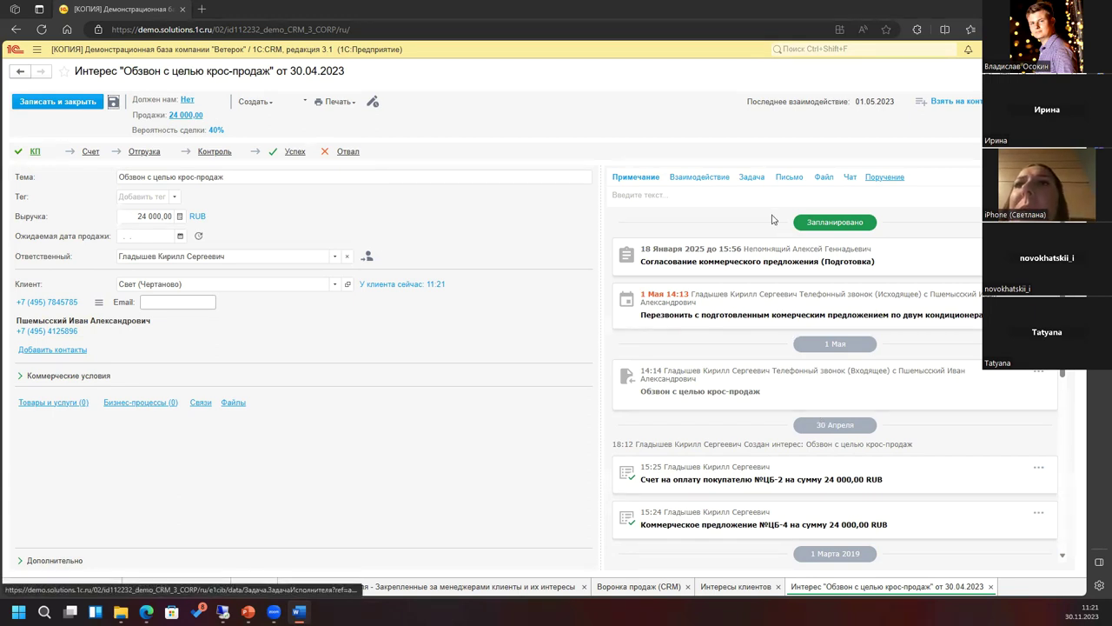
left_click(700, 177)
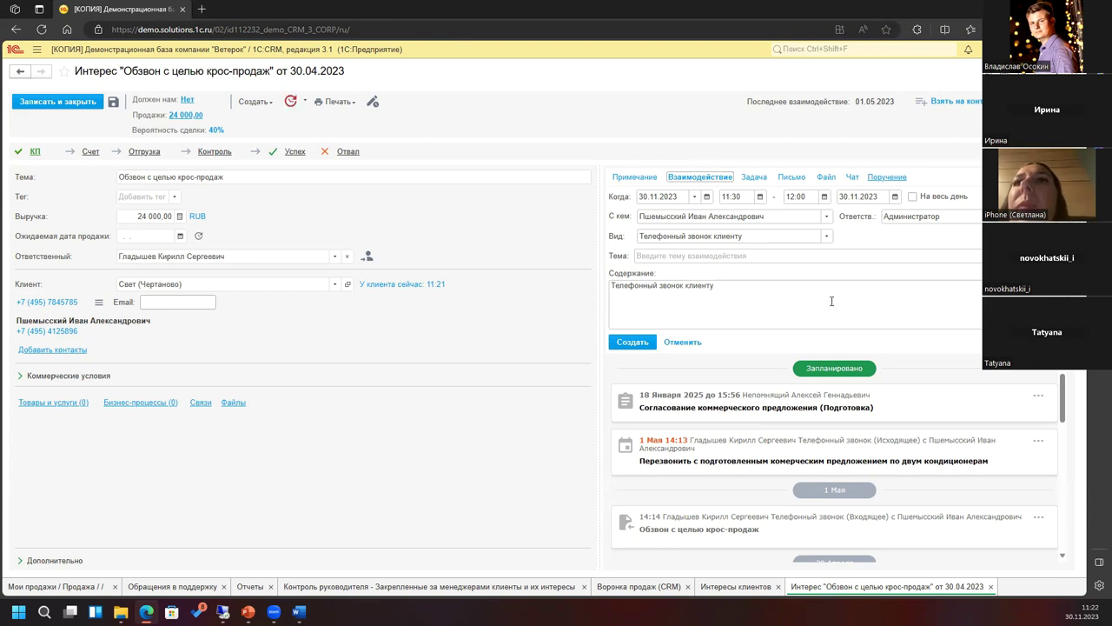
Step: Preview the Задача, Письмо, Файл and Чат entry forms in the interest's activity feed
left_click(752, 178)
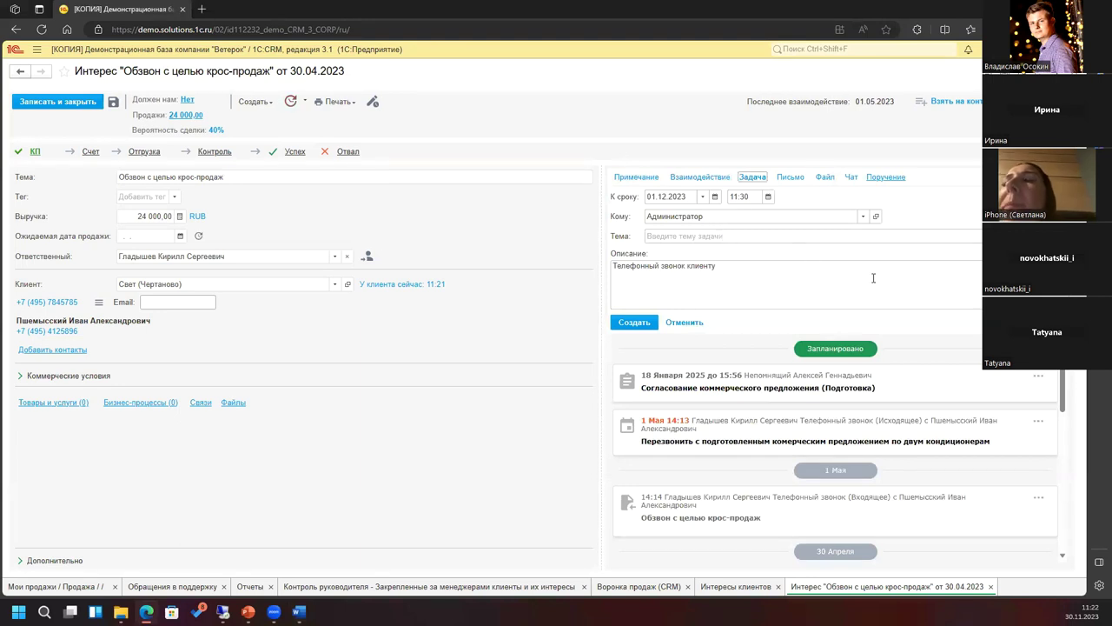
left_click(788, 185)
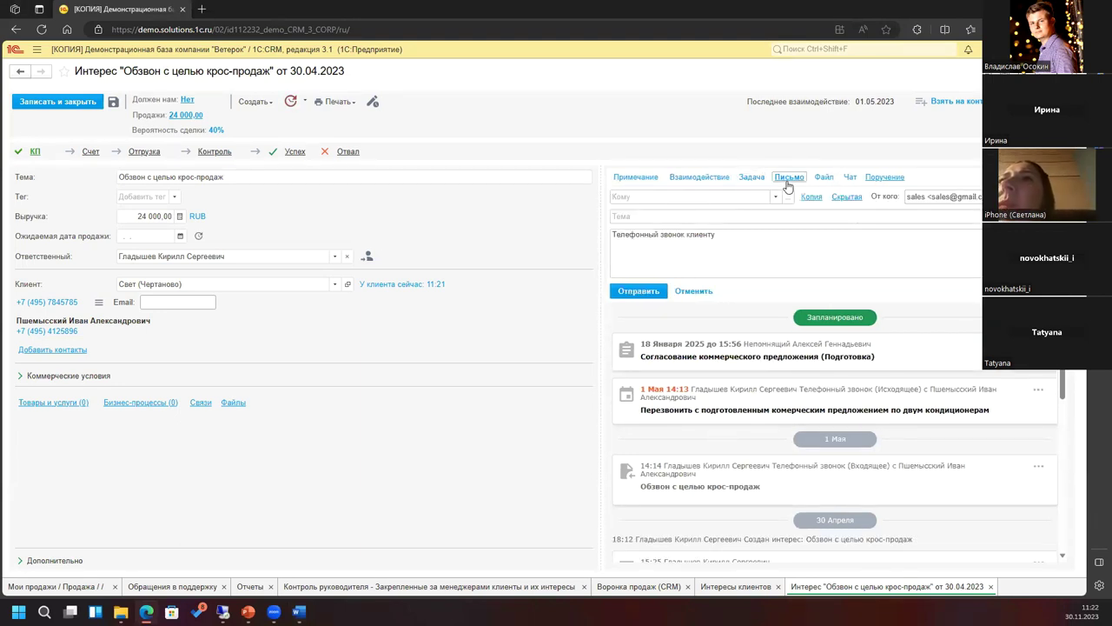
left_click(826, 178)
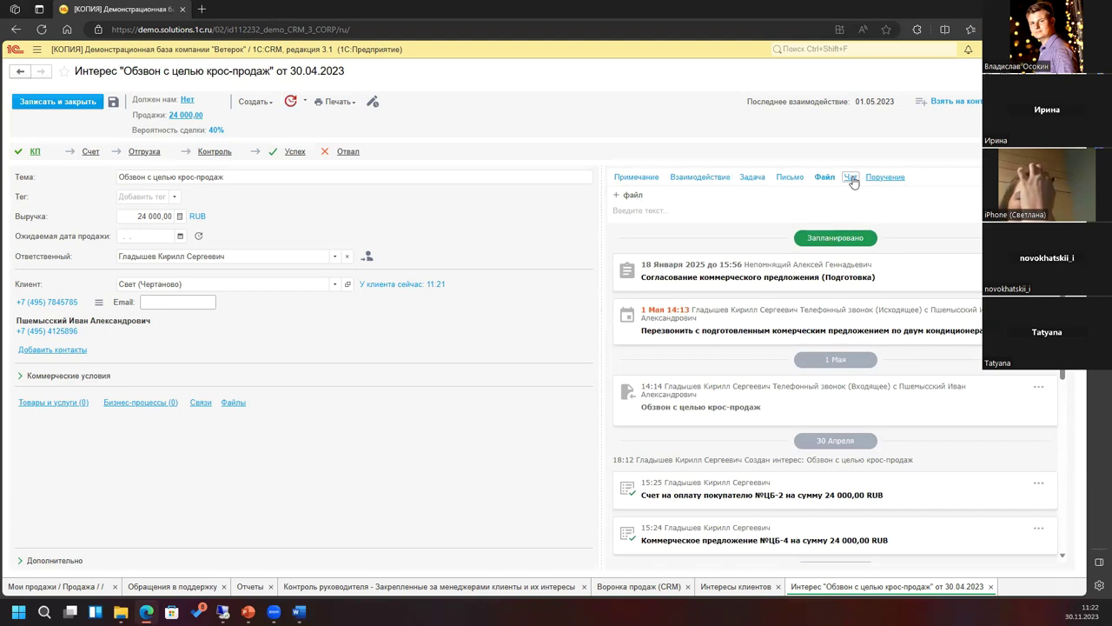
left_click(850, 177)
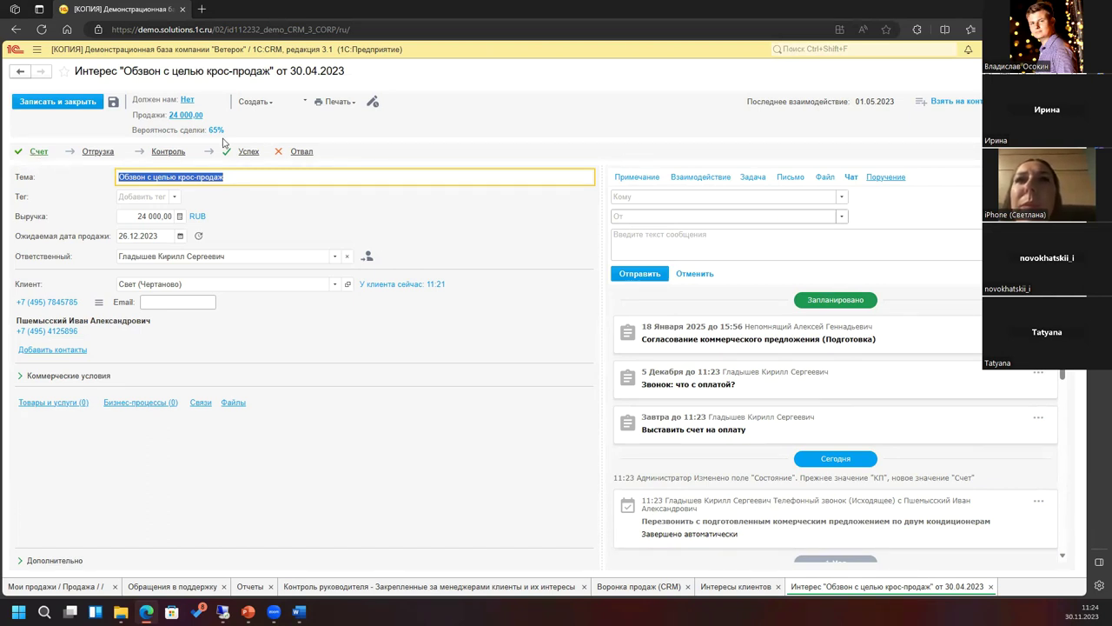
Step: Review the documents creatable from the interest, like Счет на оплату, then go to Отчеты
left_click(270, 105)
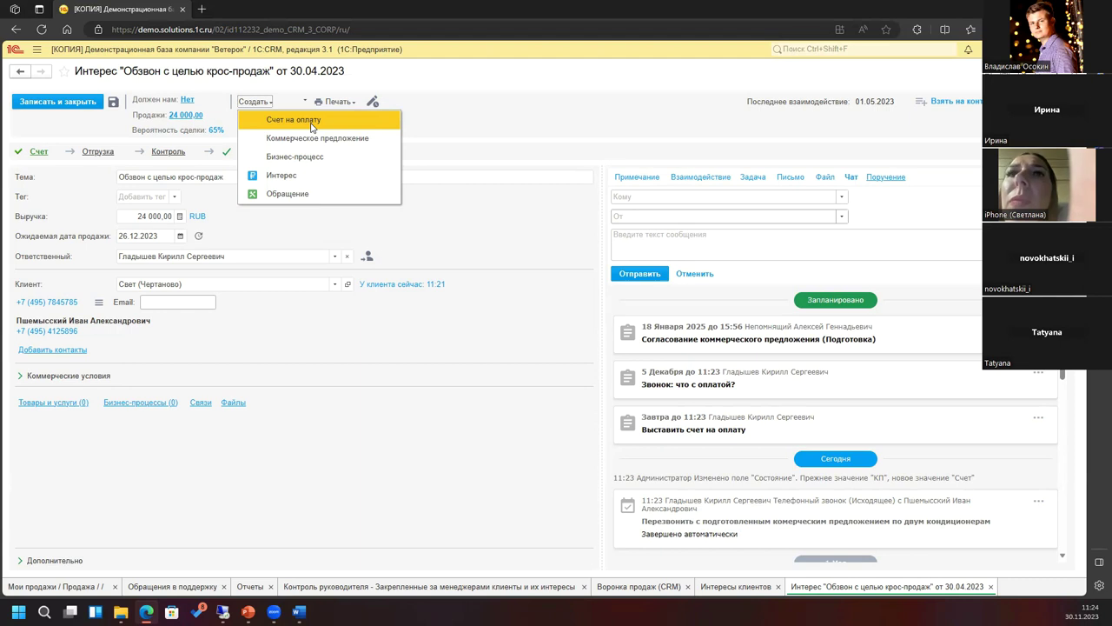
left_click(352, 334)
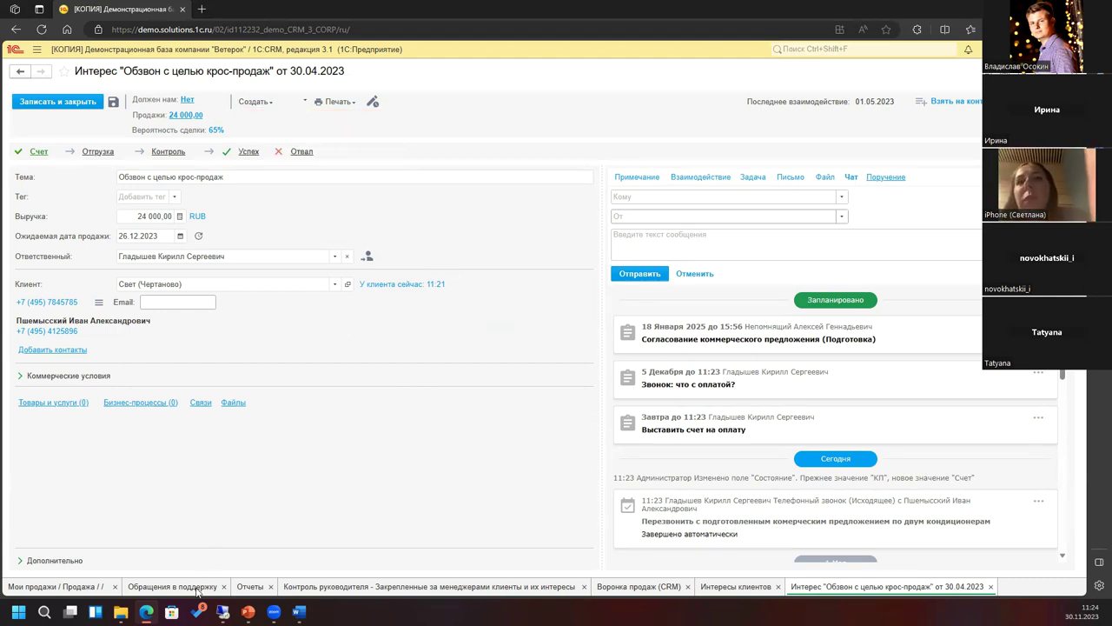
left_click(249, 587)
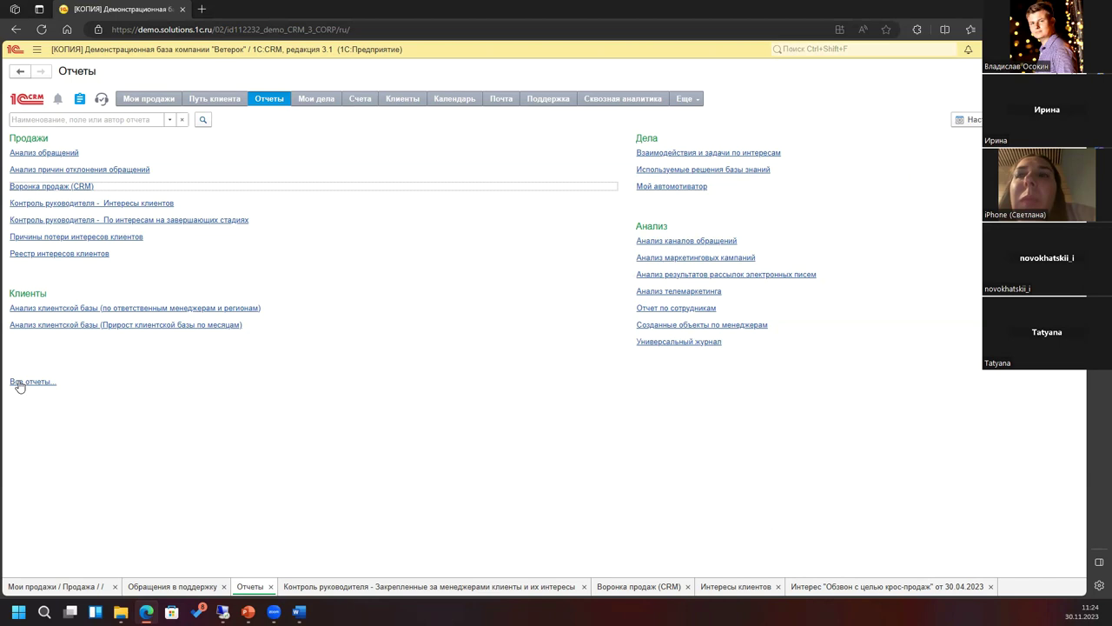
Step: Browse Все отчеты and the Контроль руководителя manager-clients report, ending on Отчеты
left_click(20, 383)
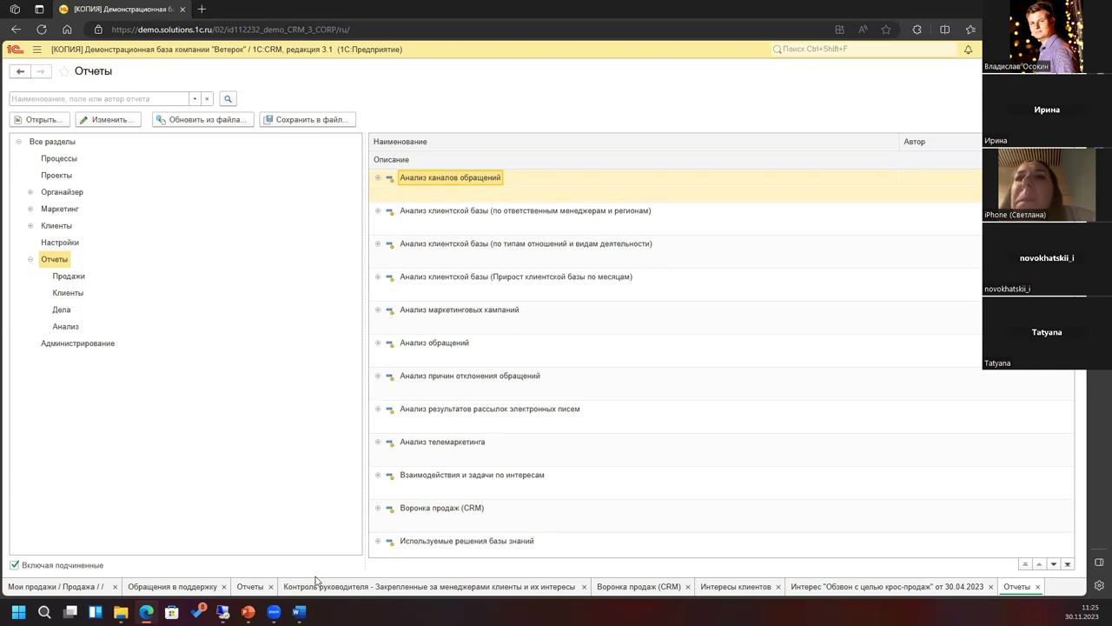
left_click(250, 587)
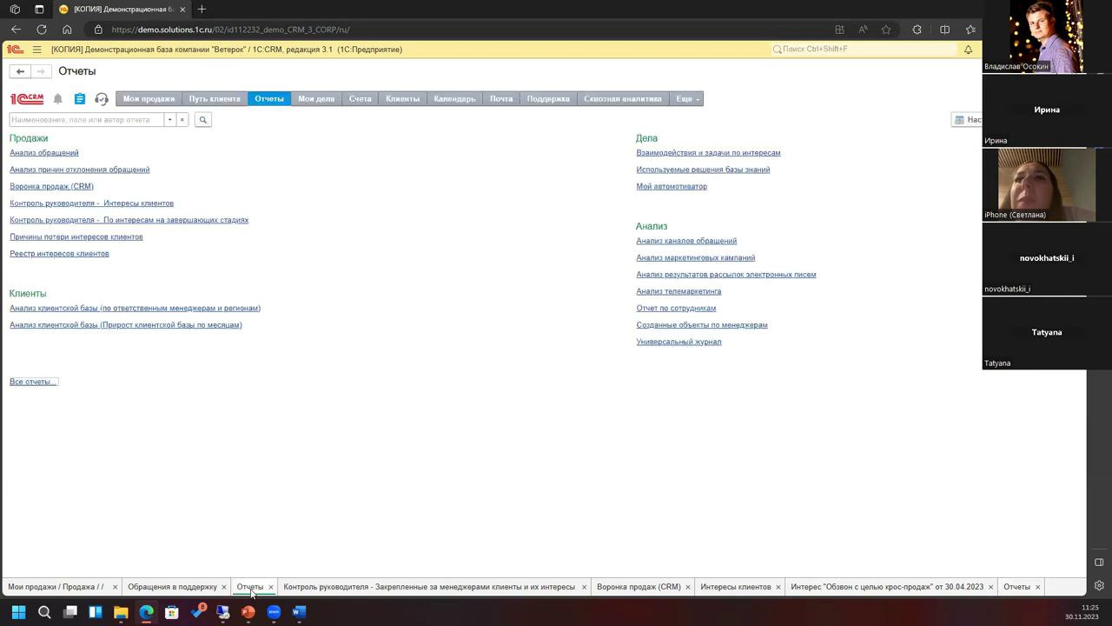
left_click(392, 588)
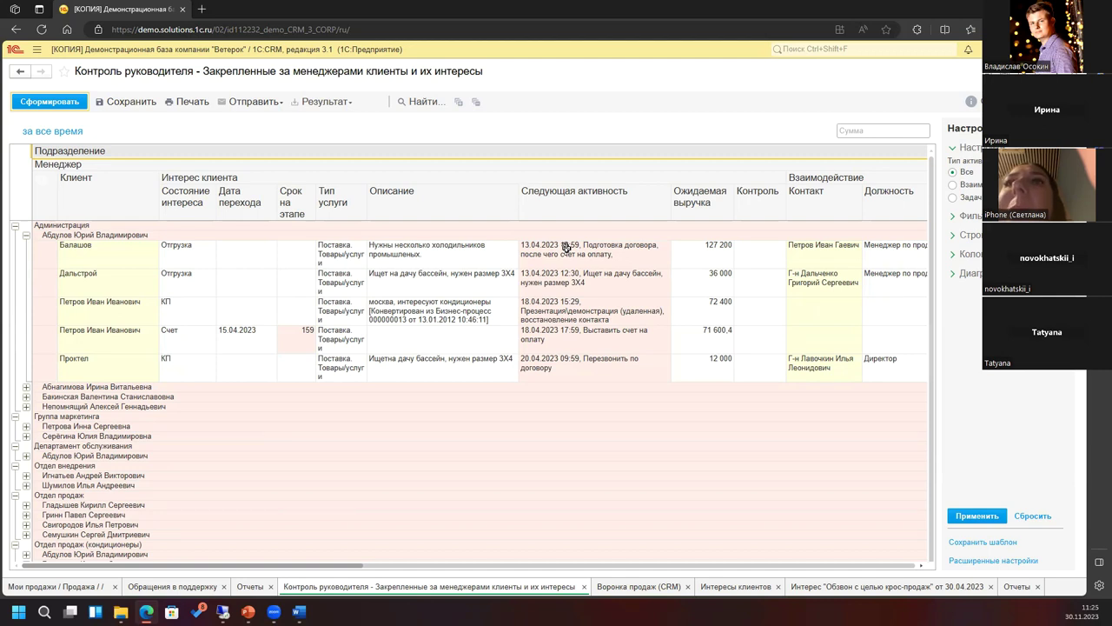
left_click(251, 590)
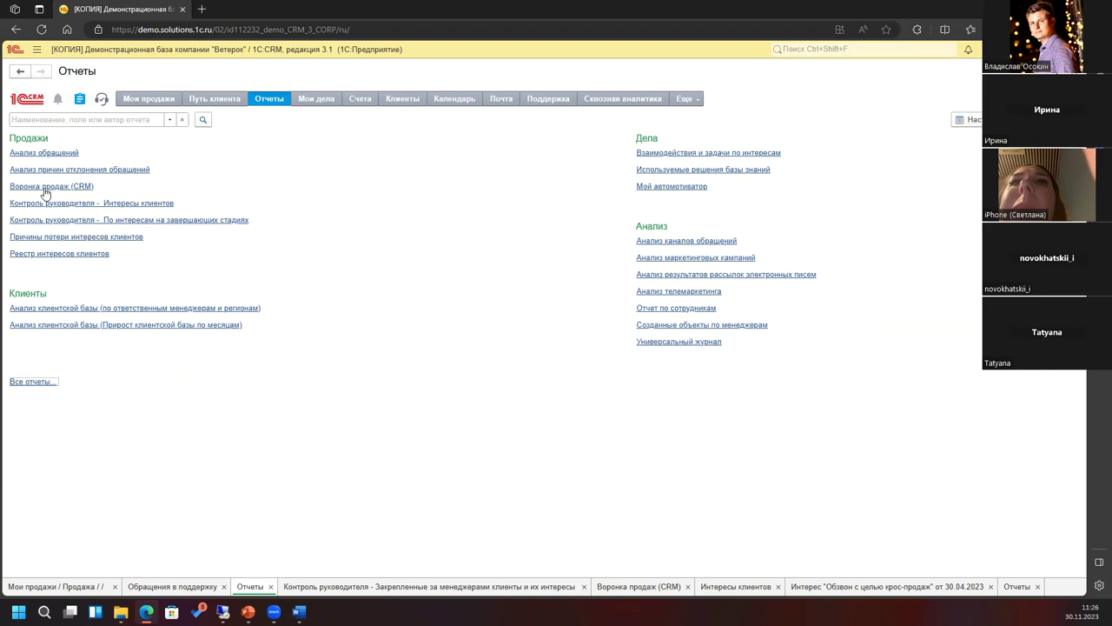
Step: Show the Воронка продаж (CRM) funnel in Продажа mode
left_click(86, 187)
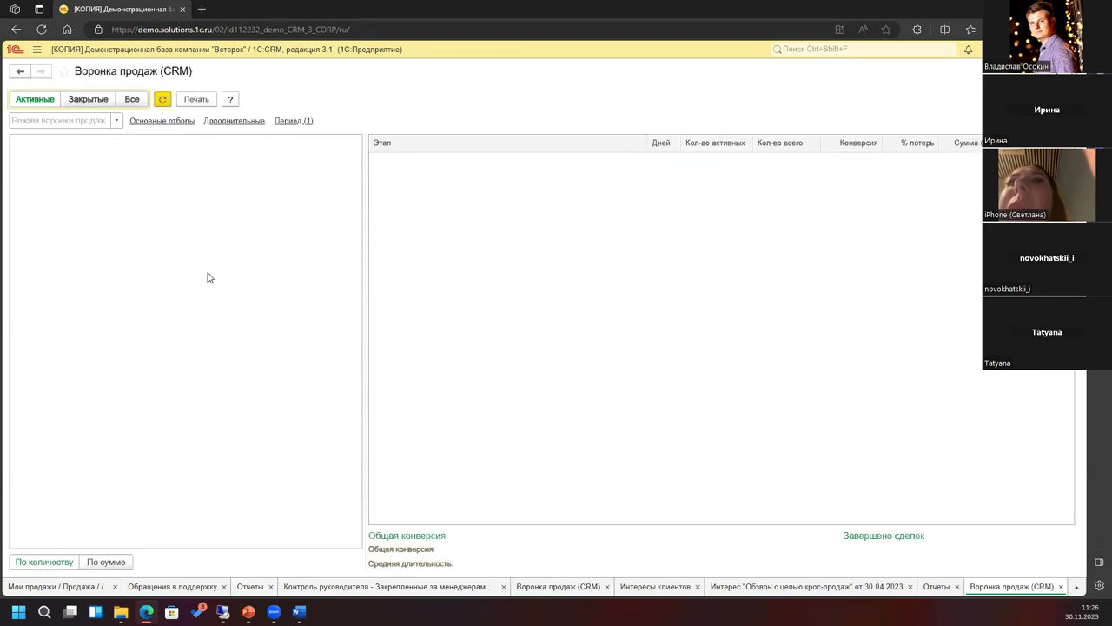
left_click(115, 120)
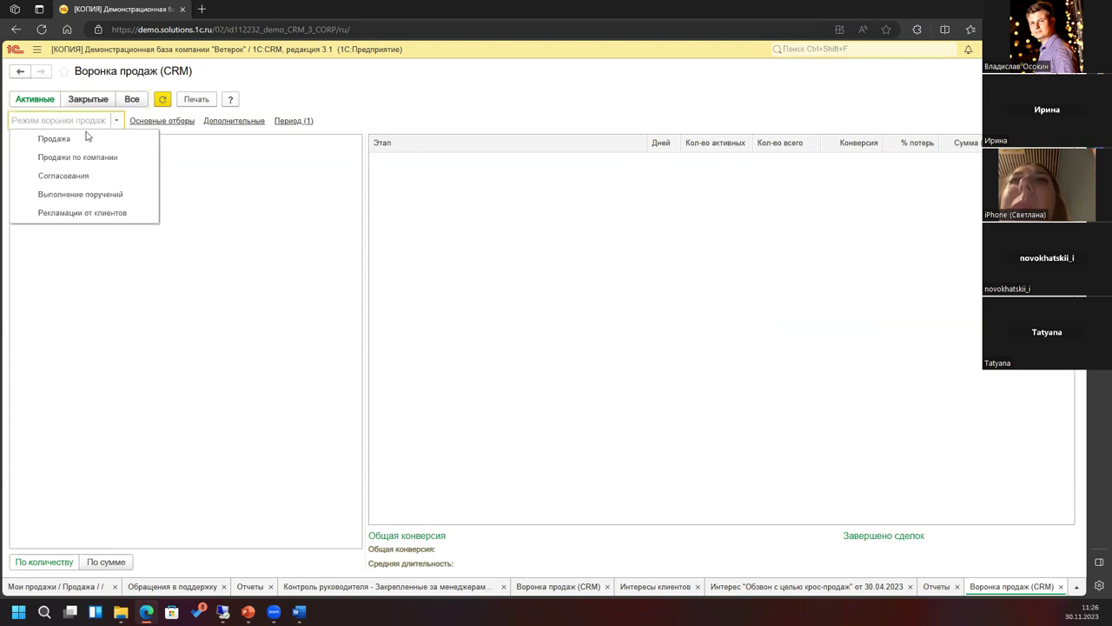
left_click(54, 140)
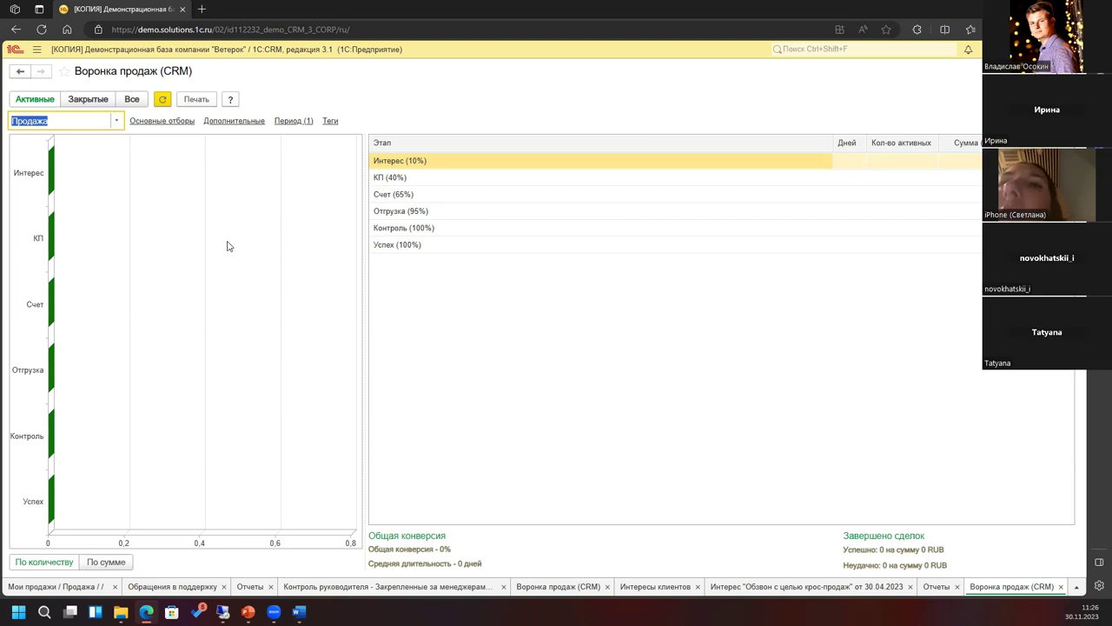
Step: Generate the Контроль руководителя – По интересам на завершающих стадиях report
left_click(936, 587)
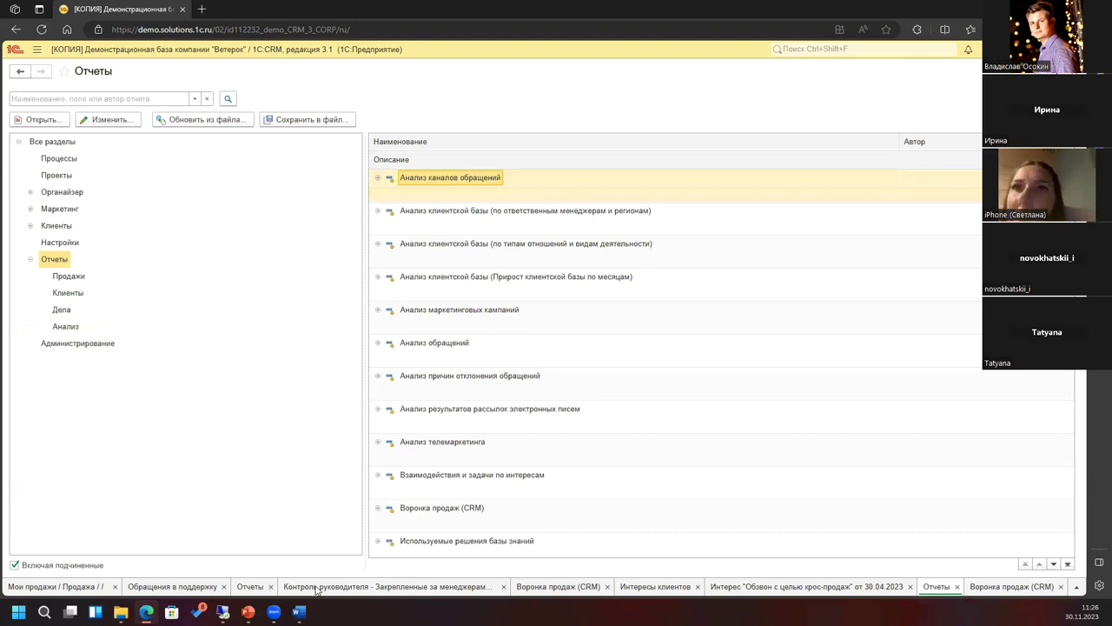
left_click(249, 587)
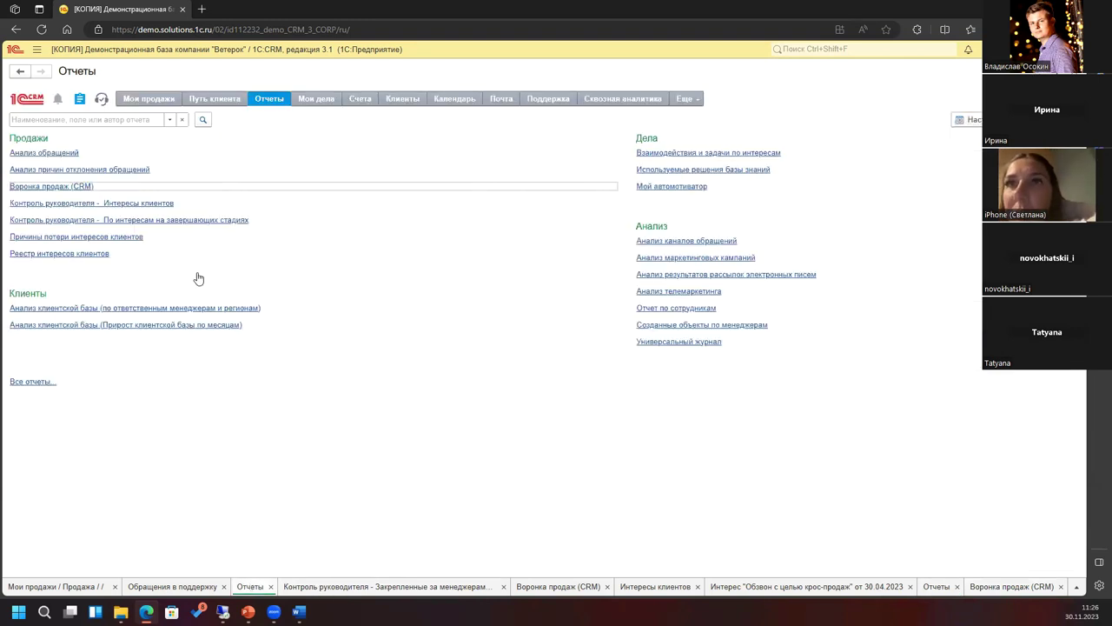
left_click(86, 224)
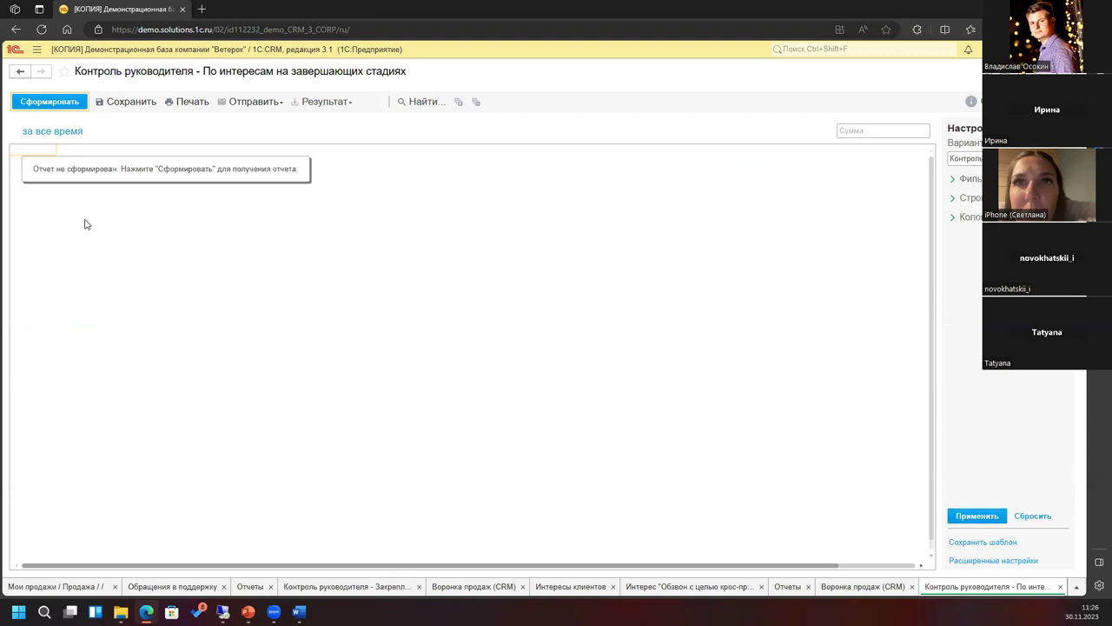
left_click(34, 102)
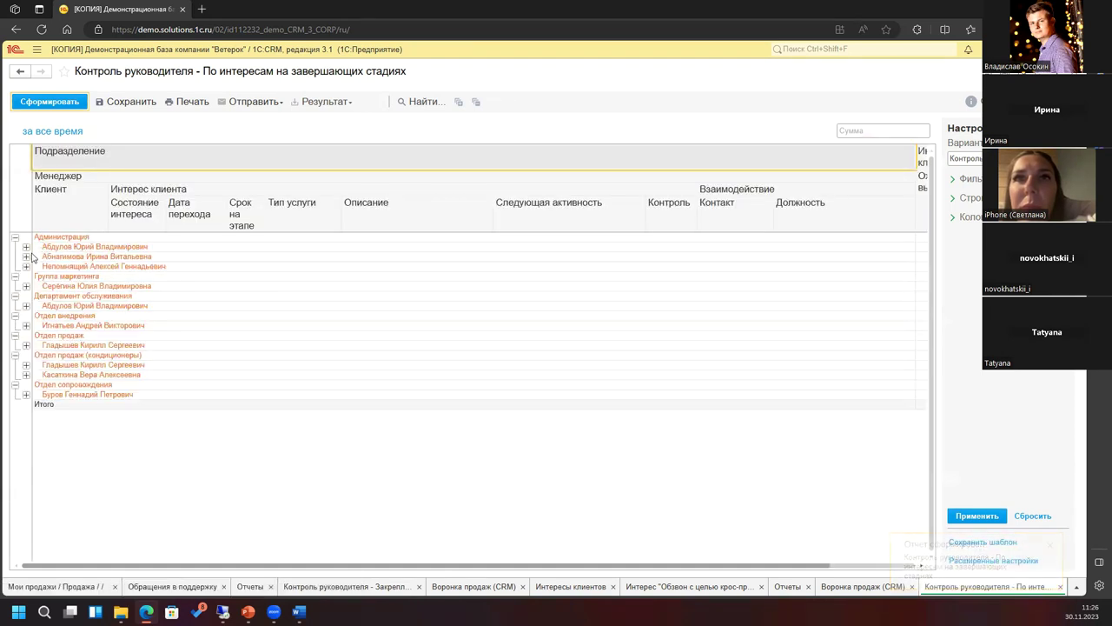
Step: Expand the first Администрация manager's clients in the final-stage interests report, then return to Отчеты
left_click(26, 247)
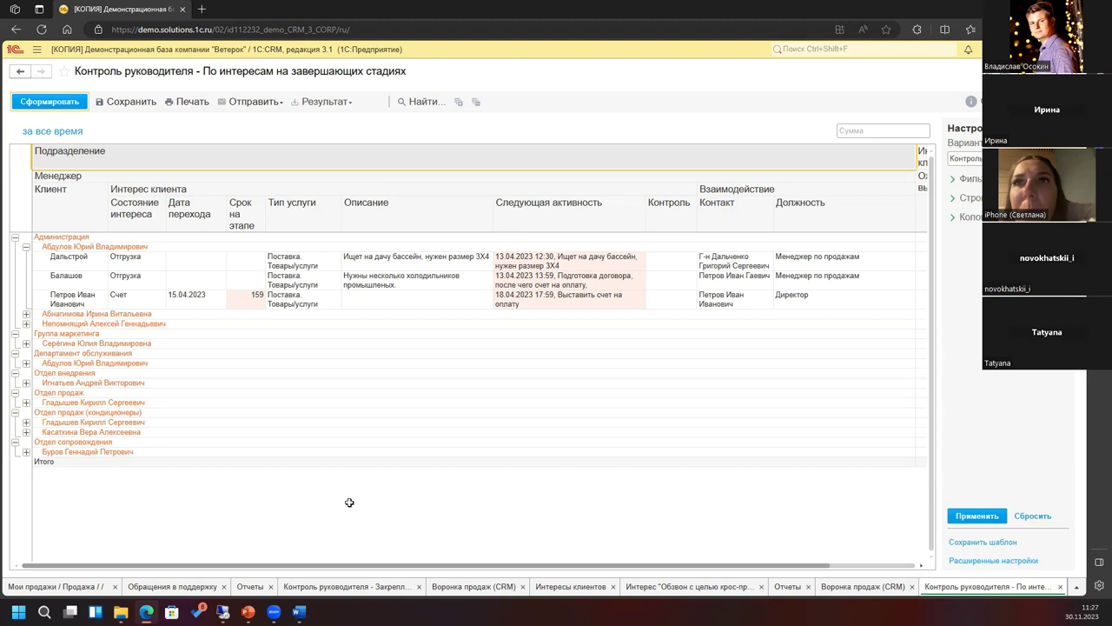
left_click(250, 588)
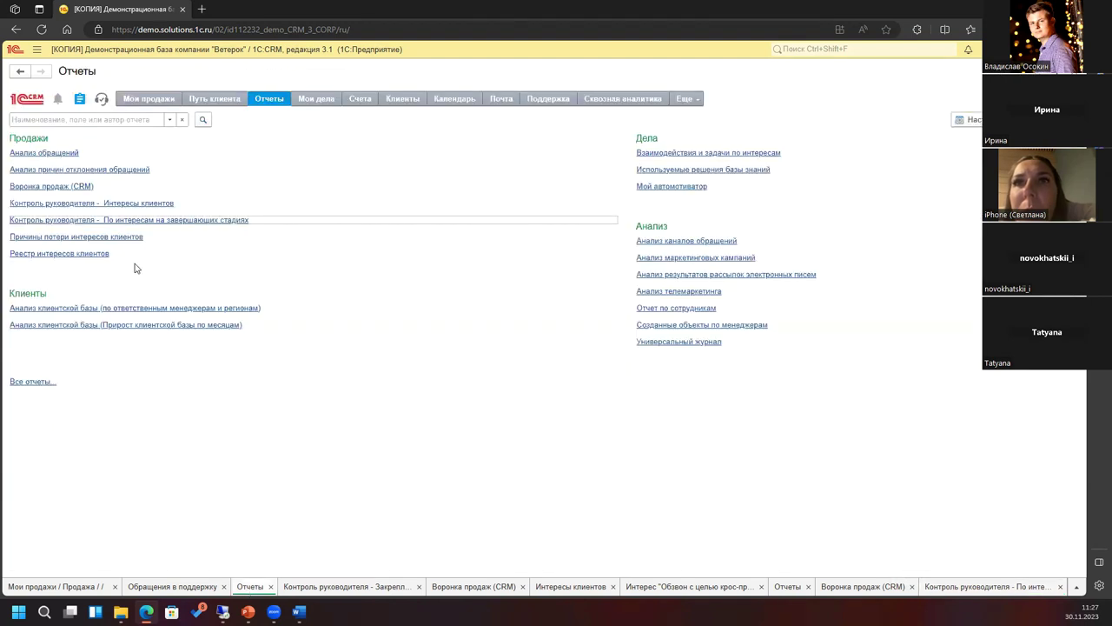
Step: Open the Плановые затраты проектов report from Все отчеты under ПРОДАЖИ → Проекты
left_click(31, 384)
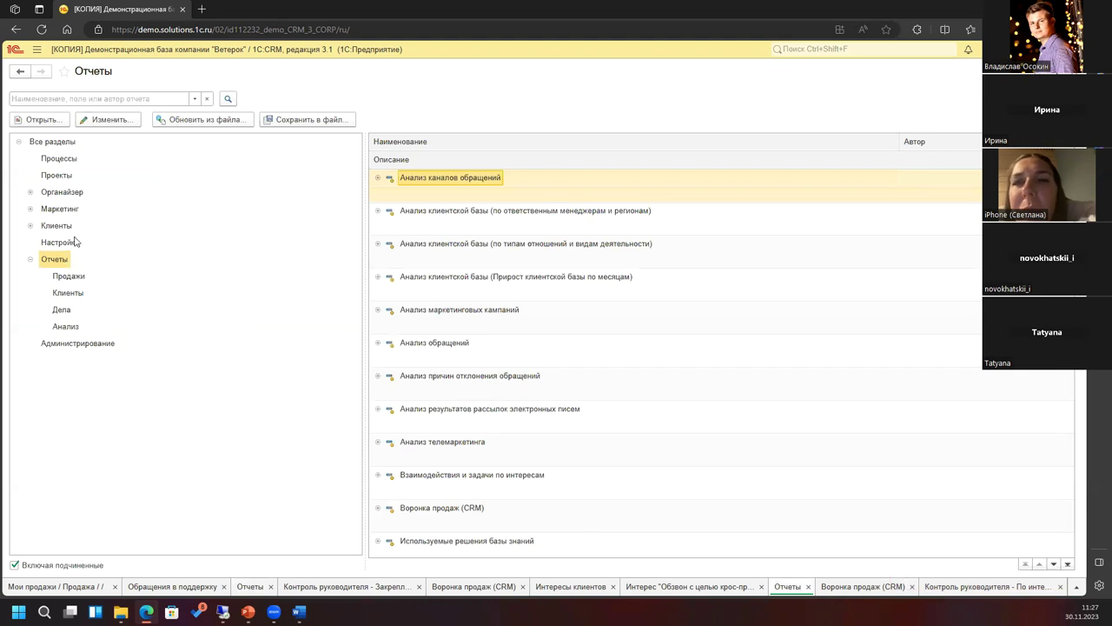
left_click(31, 209)
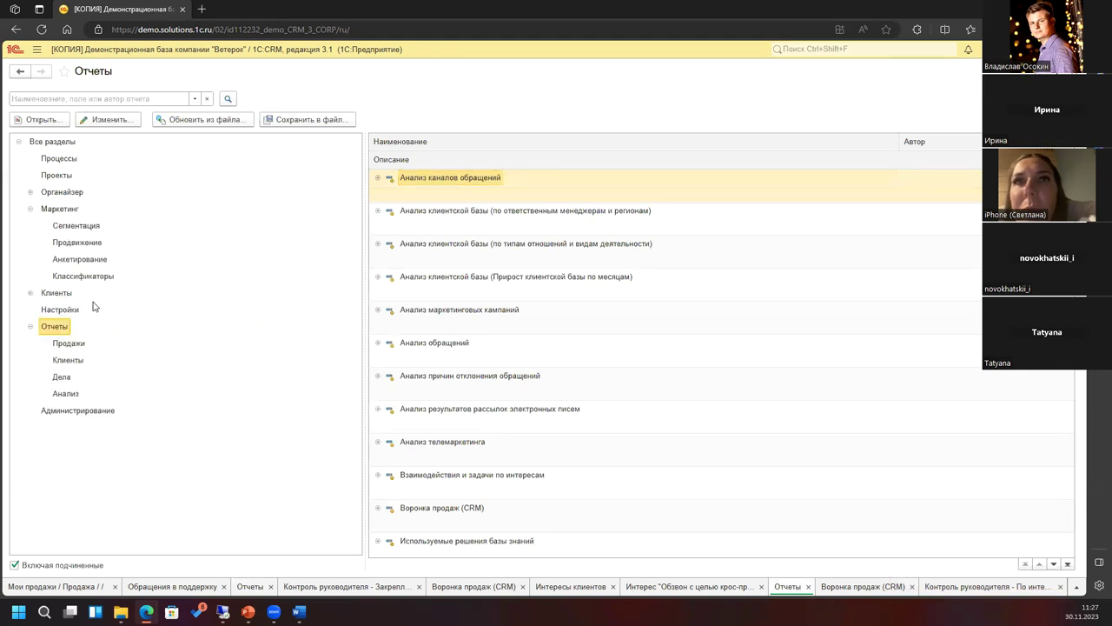
left_click(30, 293)
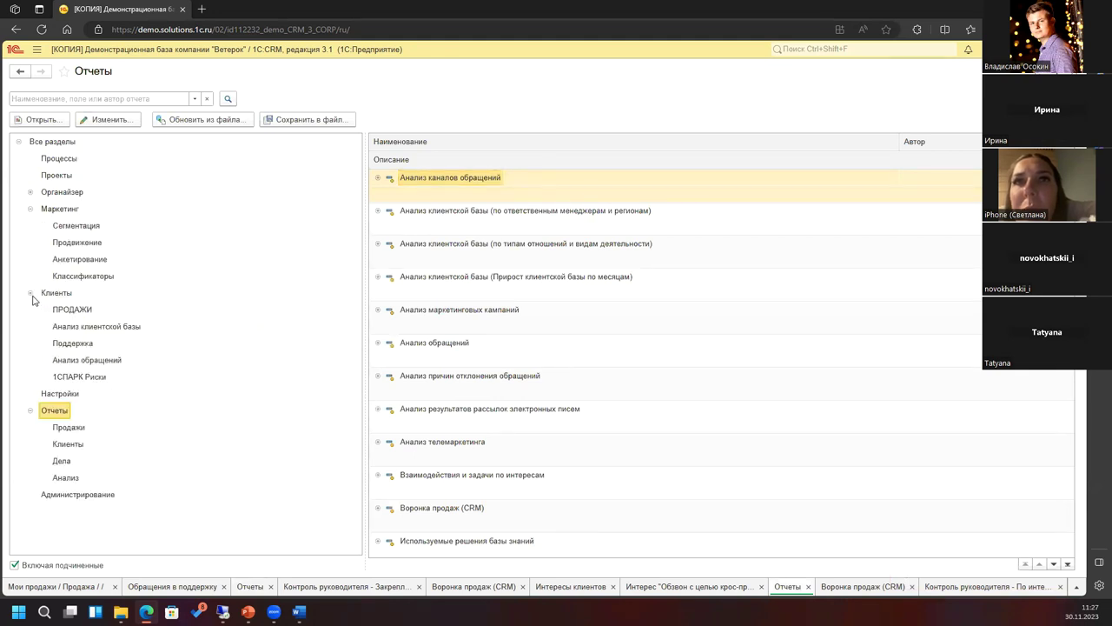
left_click(90, 311)
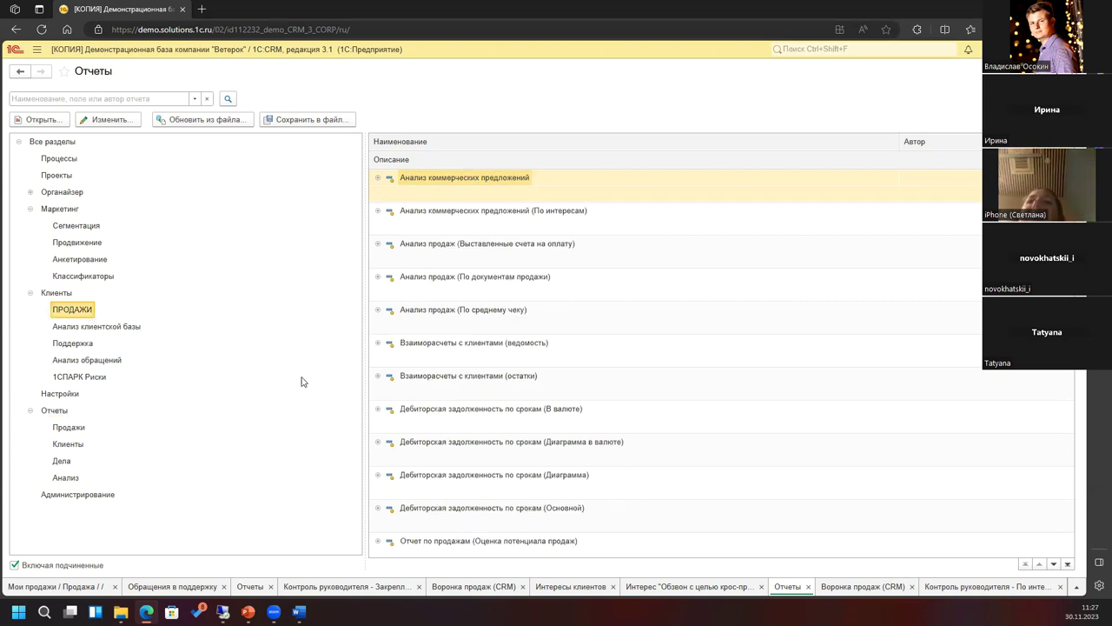
left_click(49, 176)
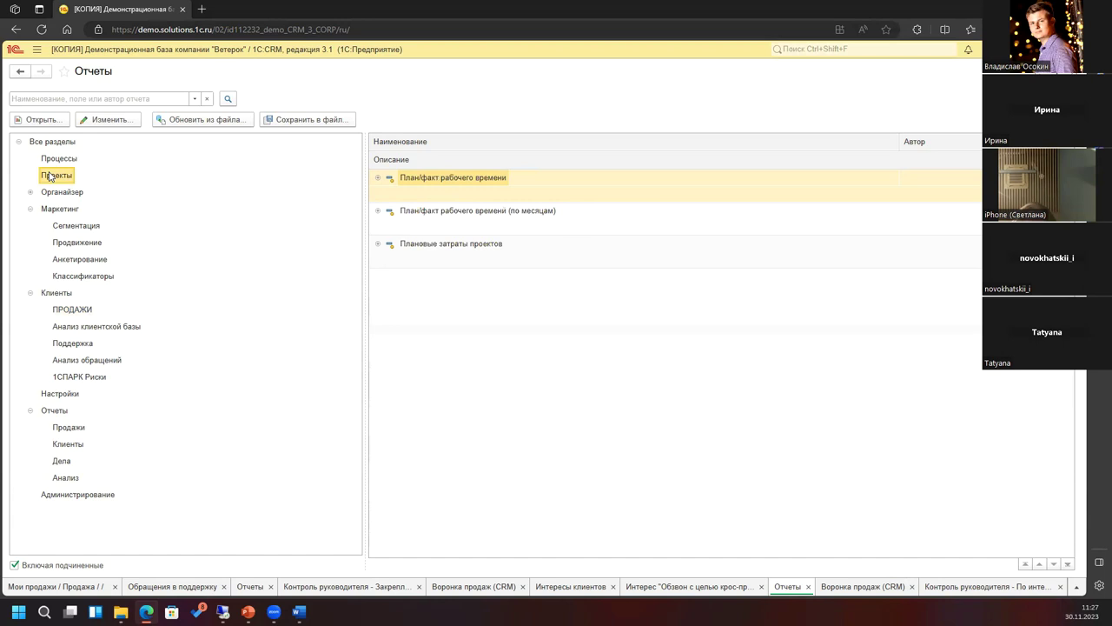
left_click(386, 293)
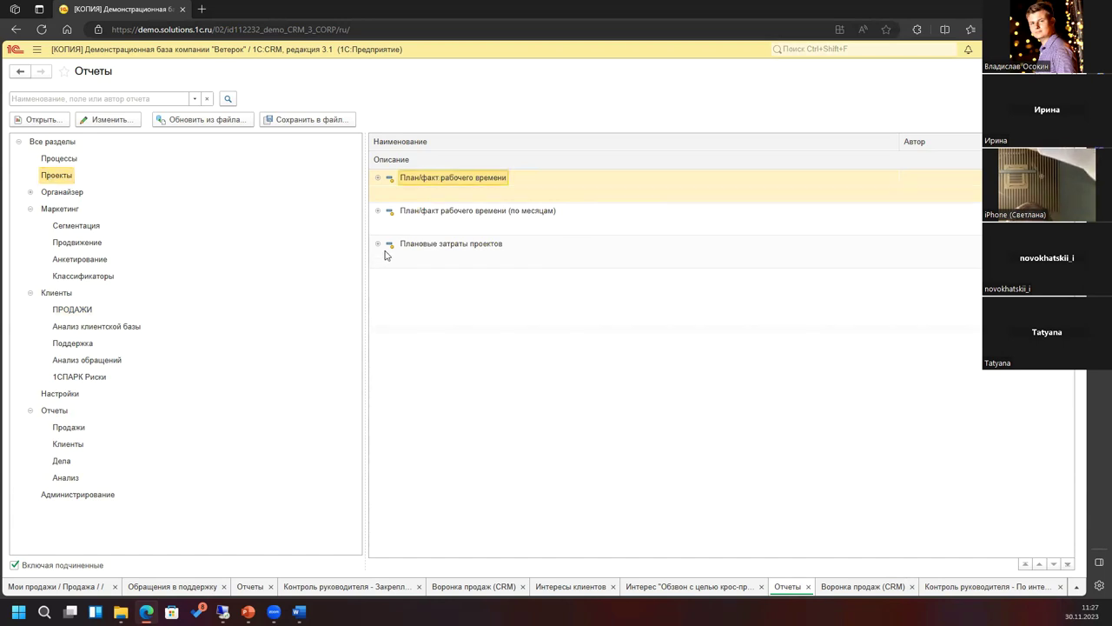
left_click(432, 244)
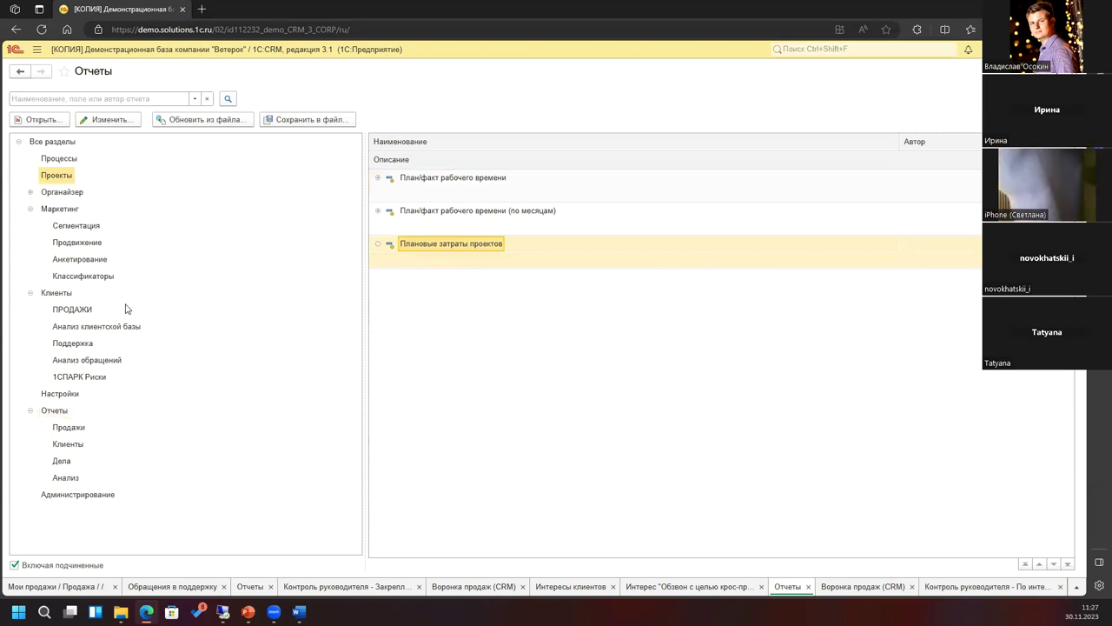
key("Return")
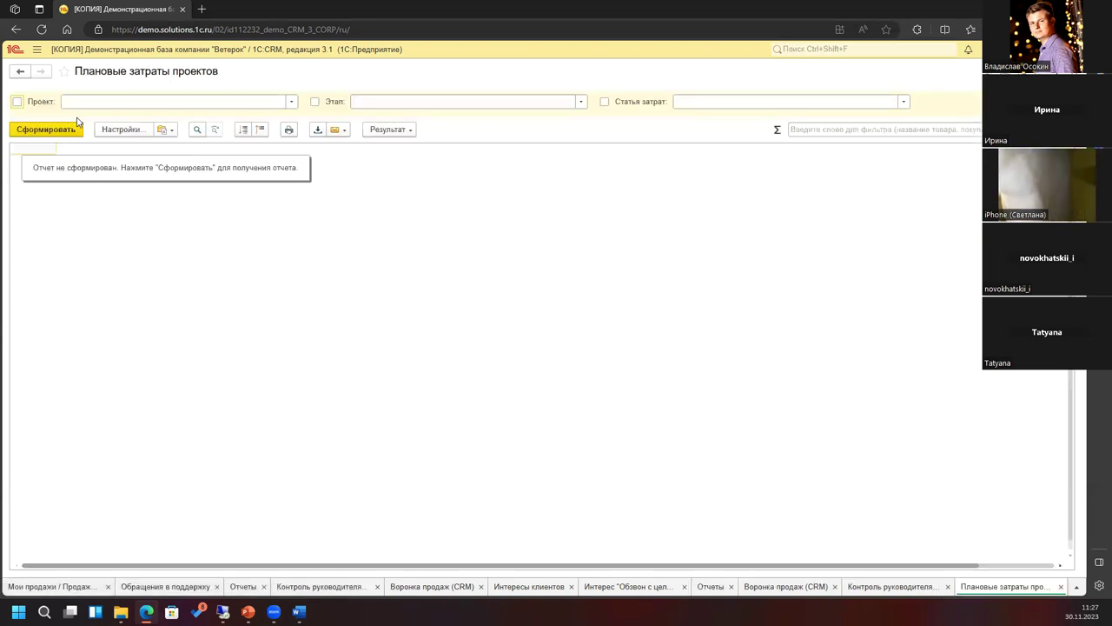
Step: Build the Плановые затраты проектов report (total 14 788,00) and return to the Мои продажи kanban
left_click(61, 129)
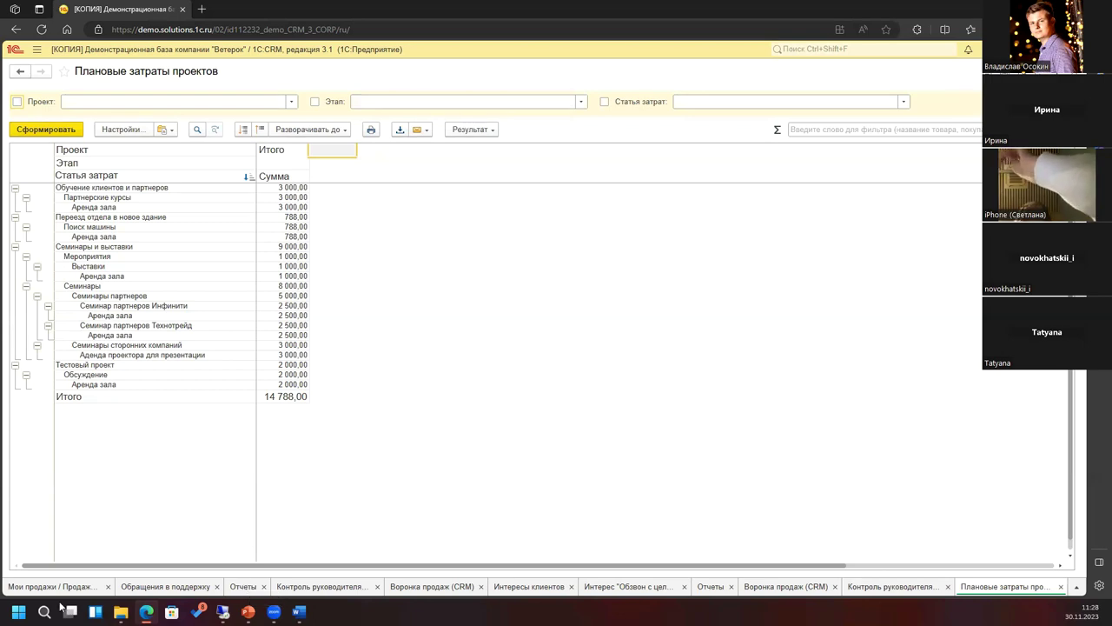
left_click(38, 589)
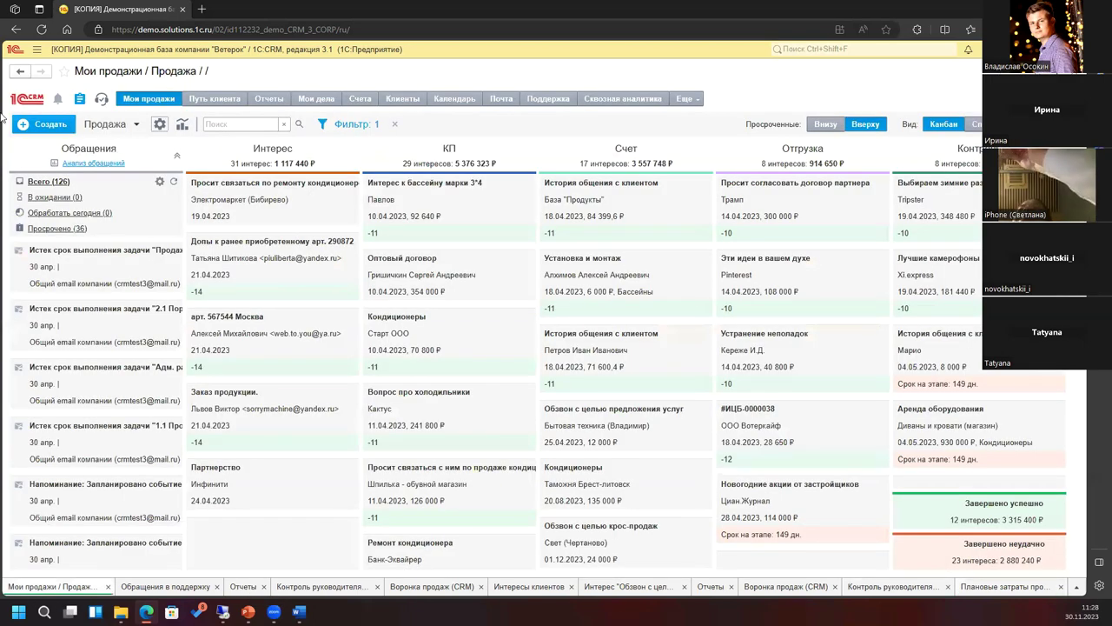
Step: Switch to the Органайзер section from the program sections menu
left_click(34, 52)
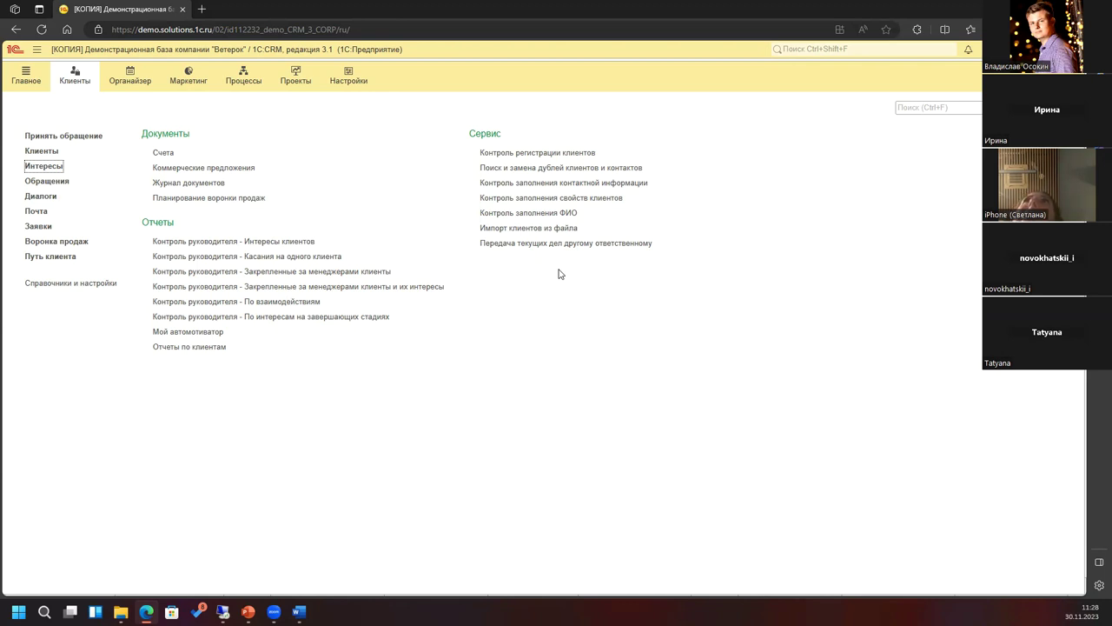
left_click(130, 77)
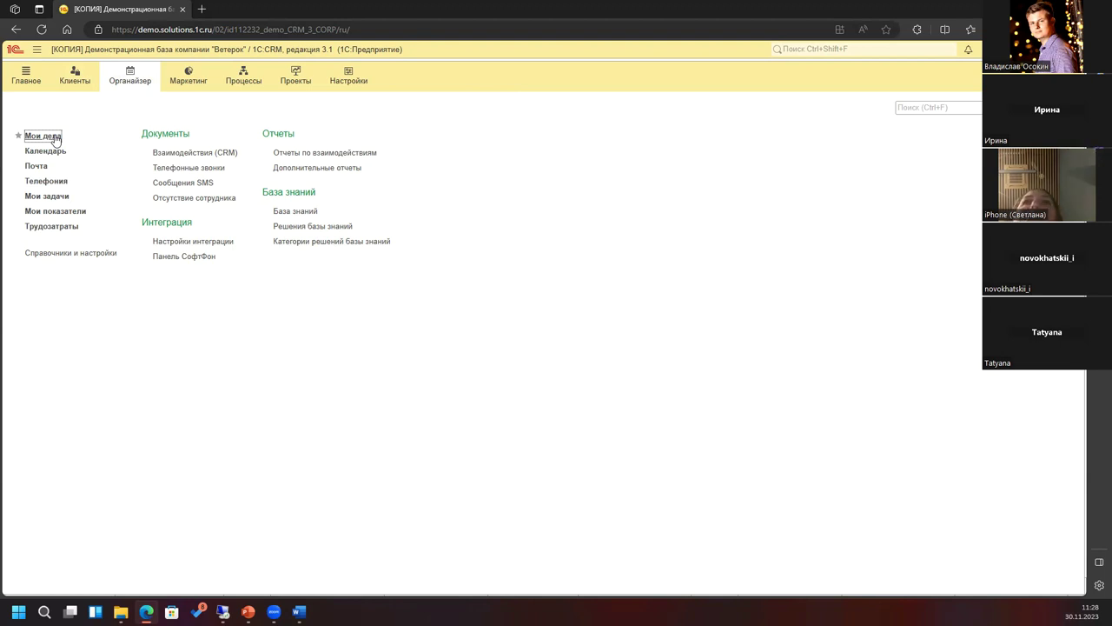
Step: Filter the Мои дела task board to another employee as Ответственный, then return to Мои продажи
left_click(42, 136)
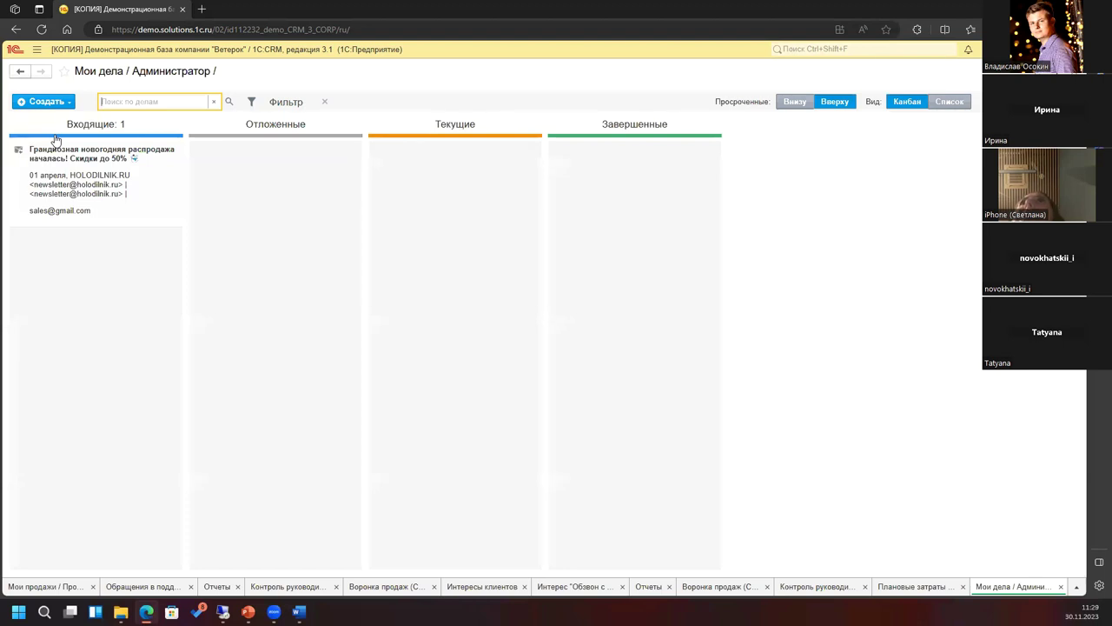
left_click(286, 103)
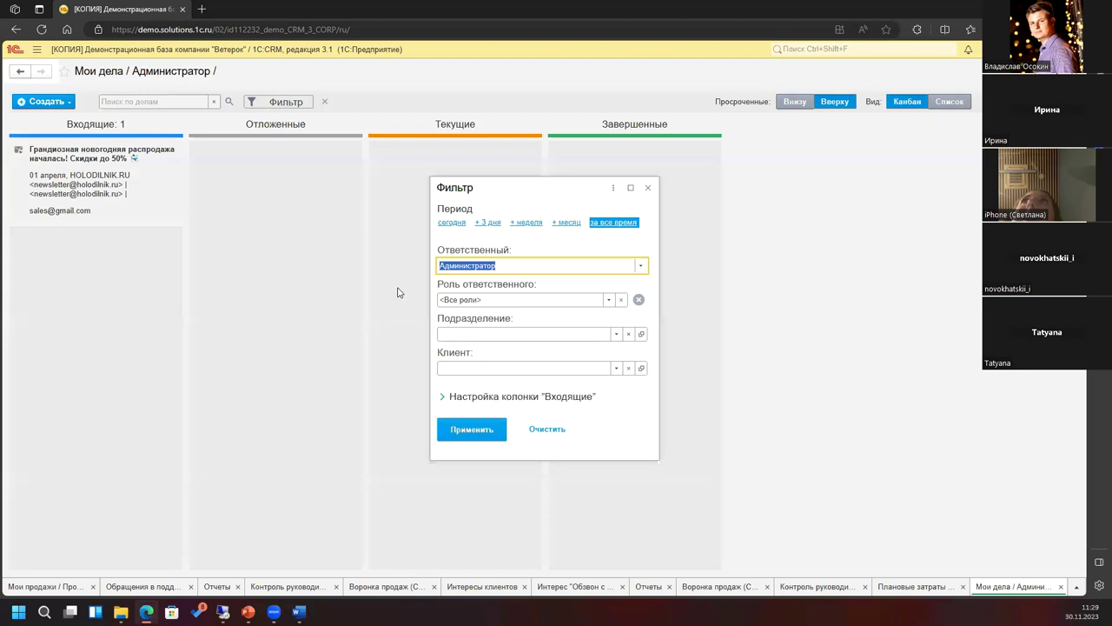
left_click(643, 266)
left_click(525, 285)
left_click(474, 432)
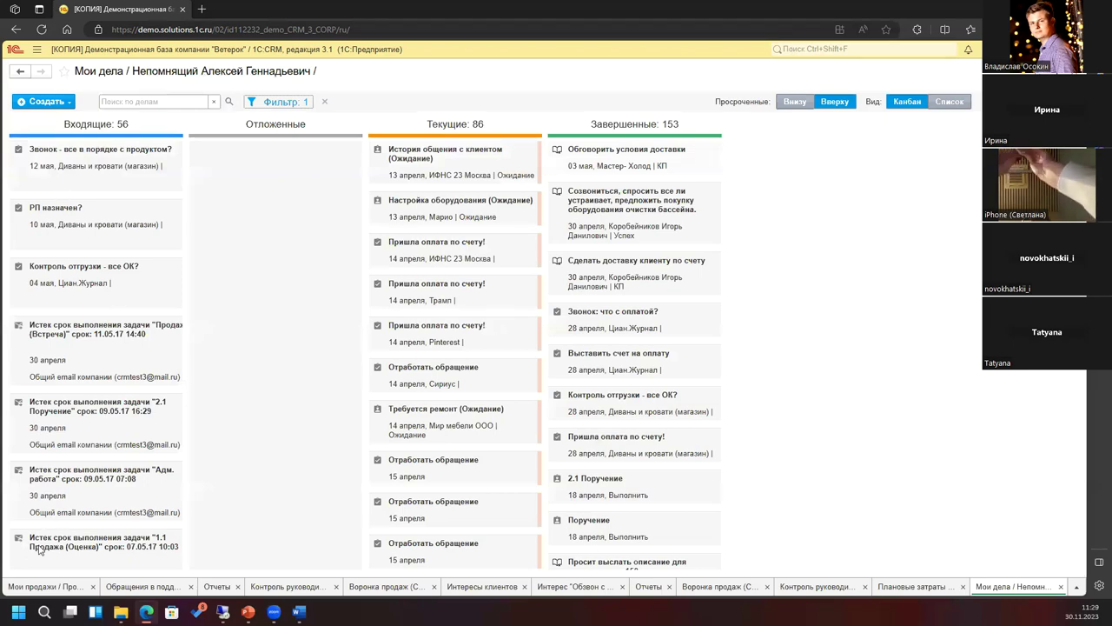
left_click(30, 589)
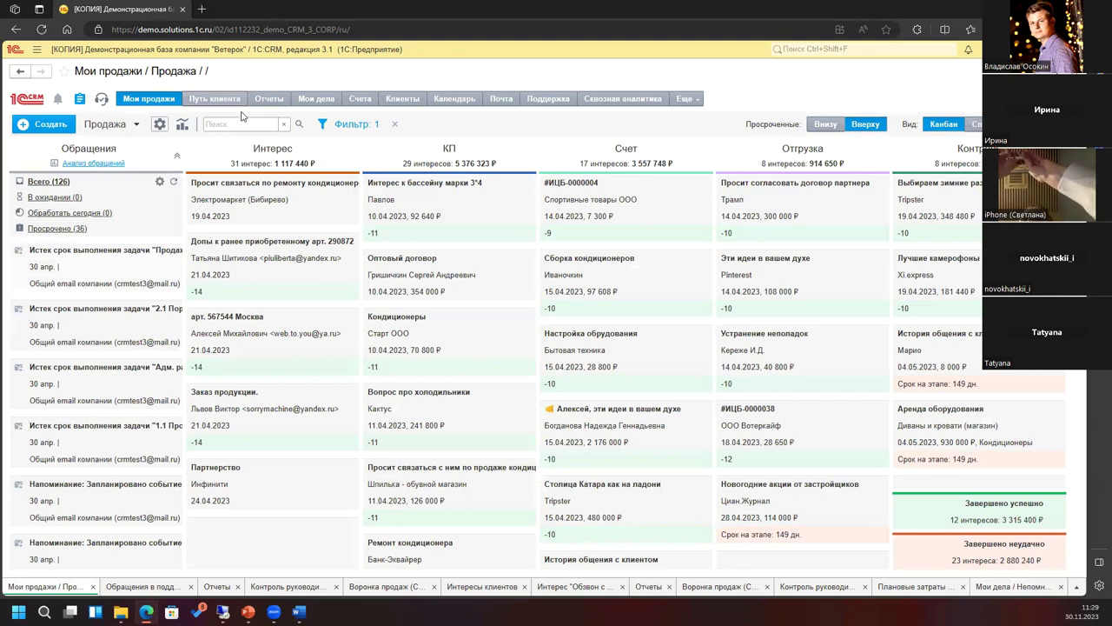
Step: Generate the Путь клиента dashboard for the Продажа scenario
left_click(213, 100)
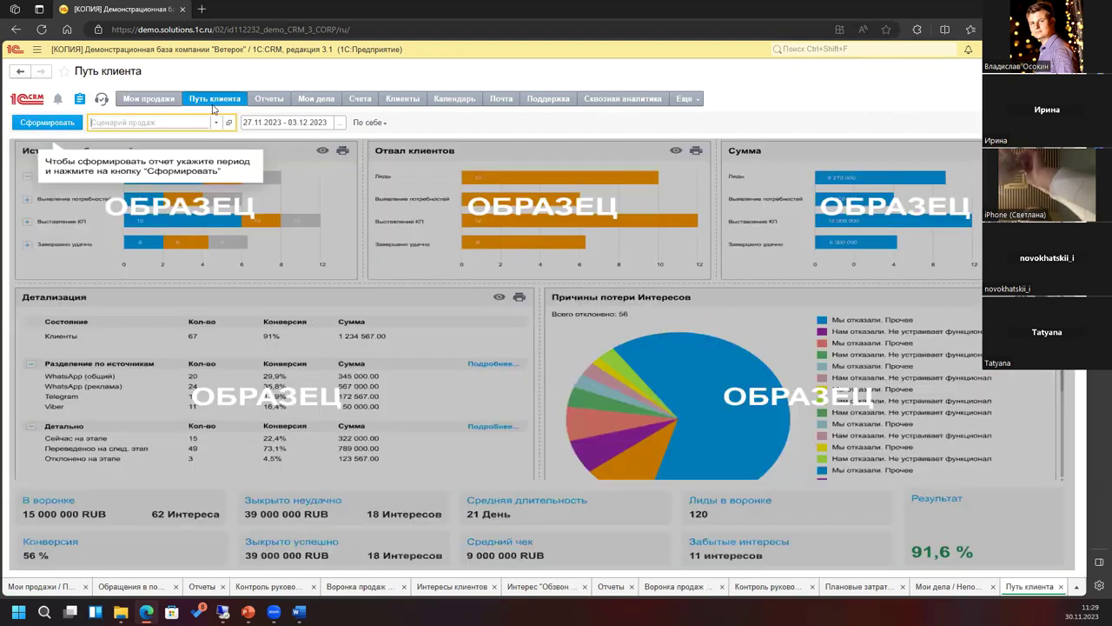
left_click(216, 122)
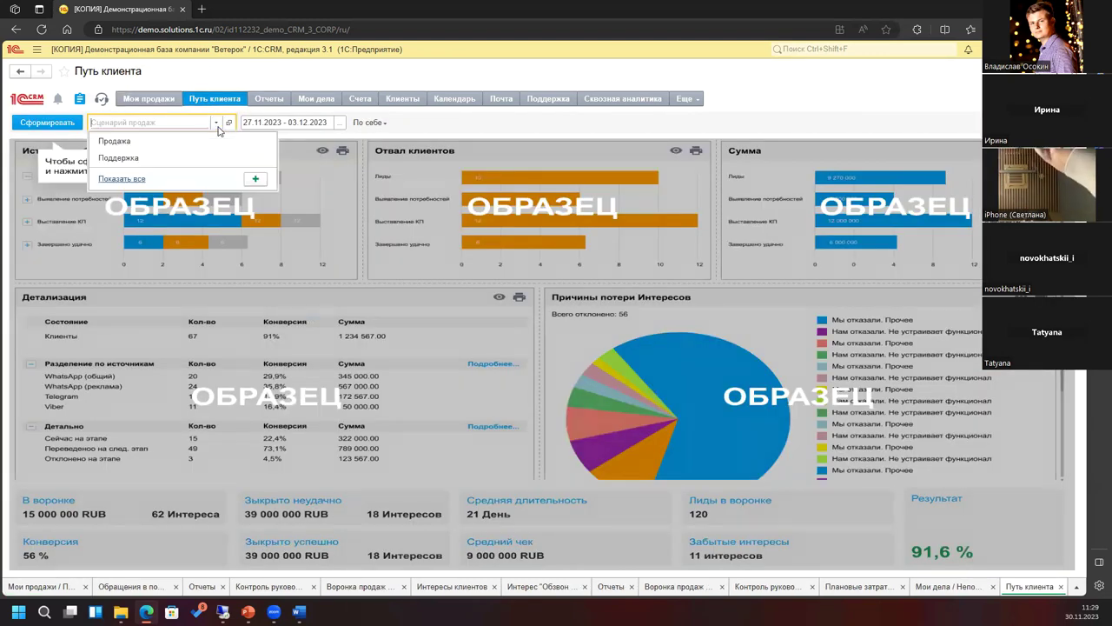
left_click(131, 145)
left_click(37, 125)
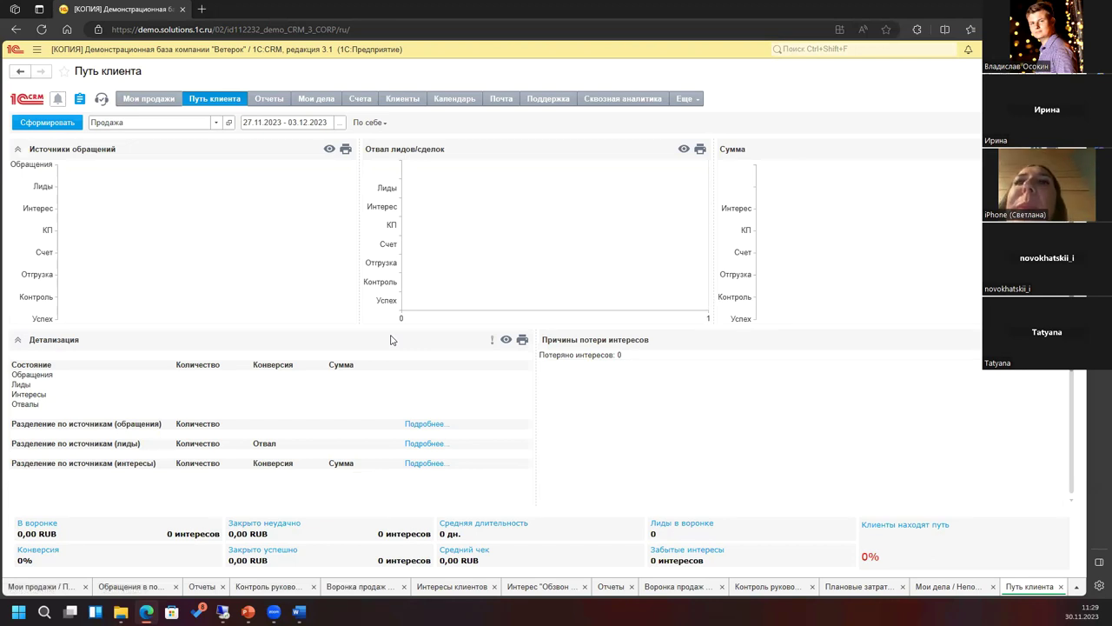
Step: Regenerate it for 01.01.2023 – 31.12.2023 and check the По себе scope options unchanged
left_click(339, 126)
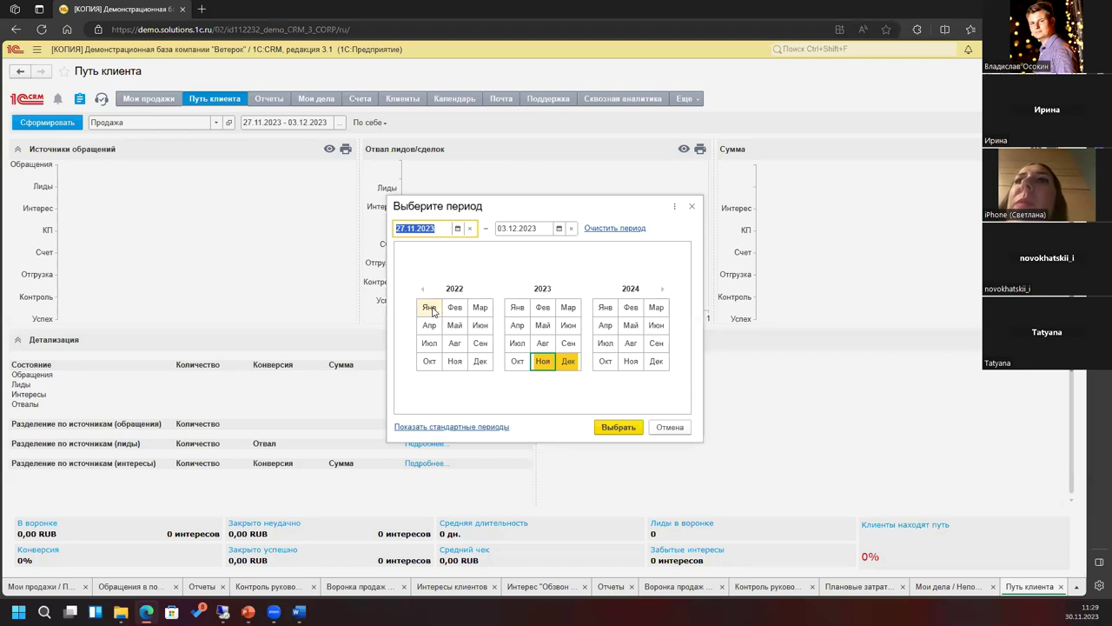
left_click(518, 306)
left_click(567, 360, "shift")
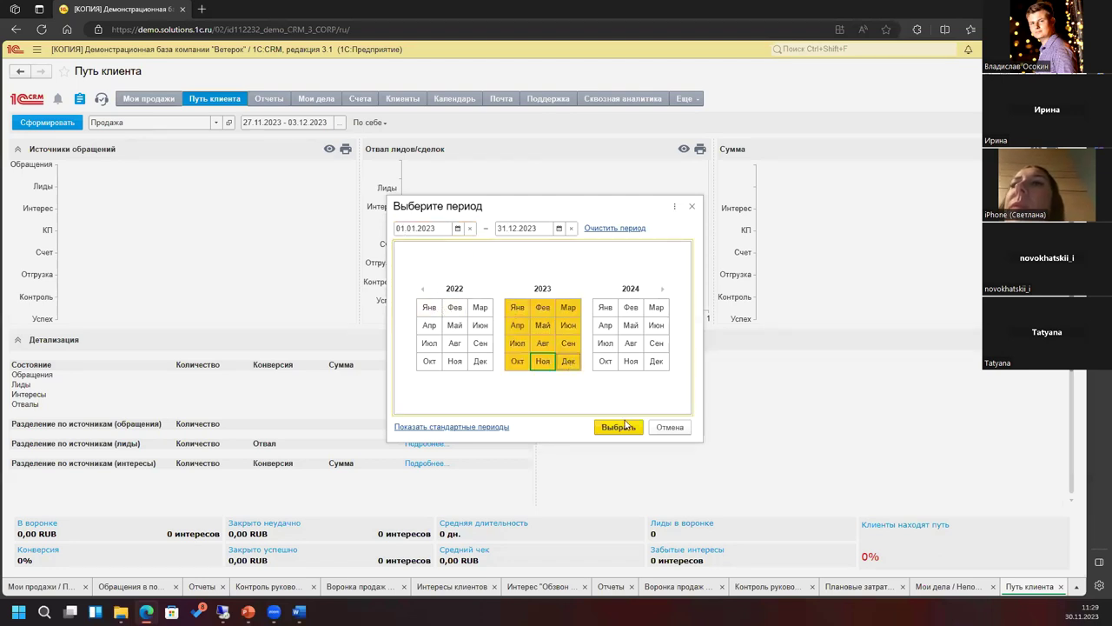
left_click(637, 434)
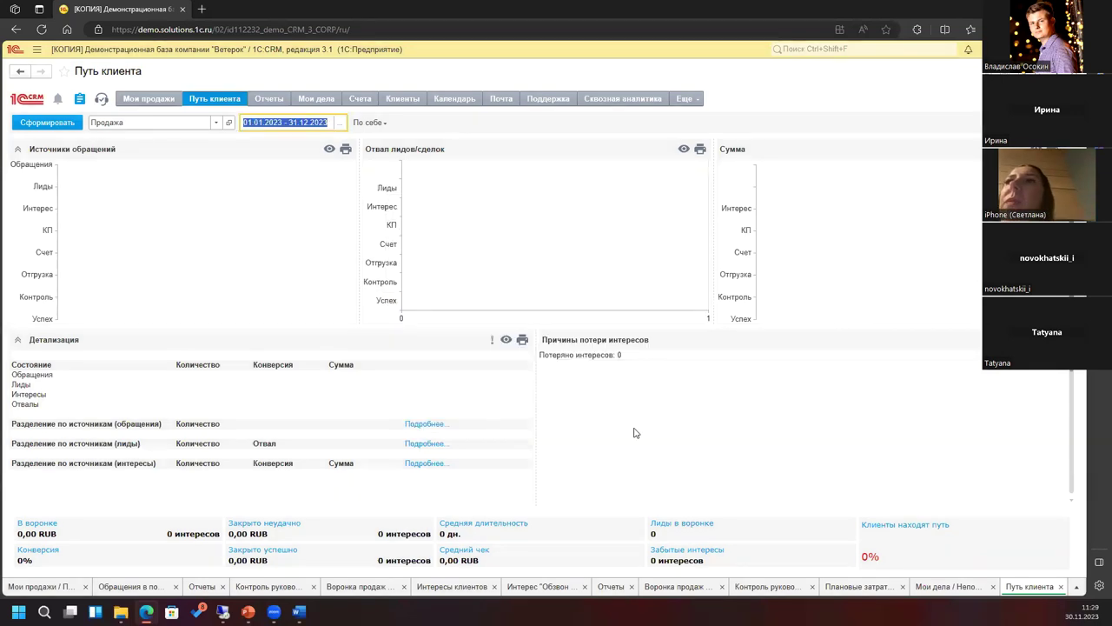
left_click(32, 126)
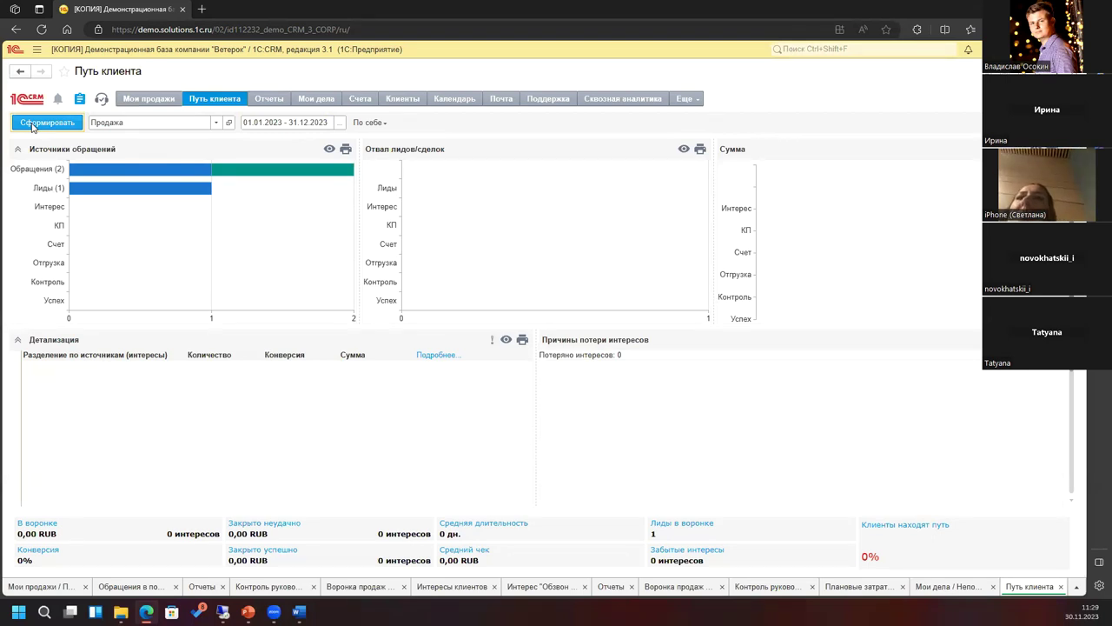
left_click(367, 122)
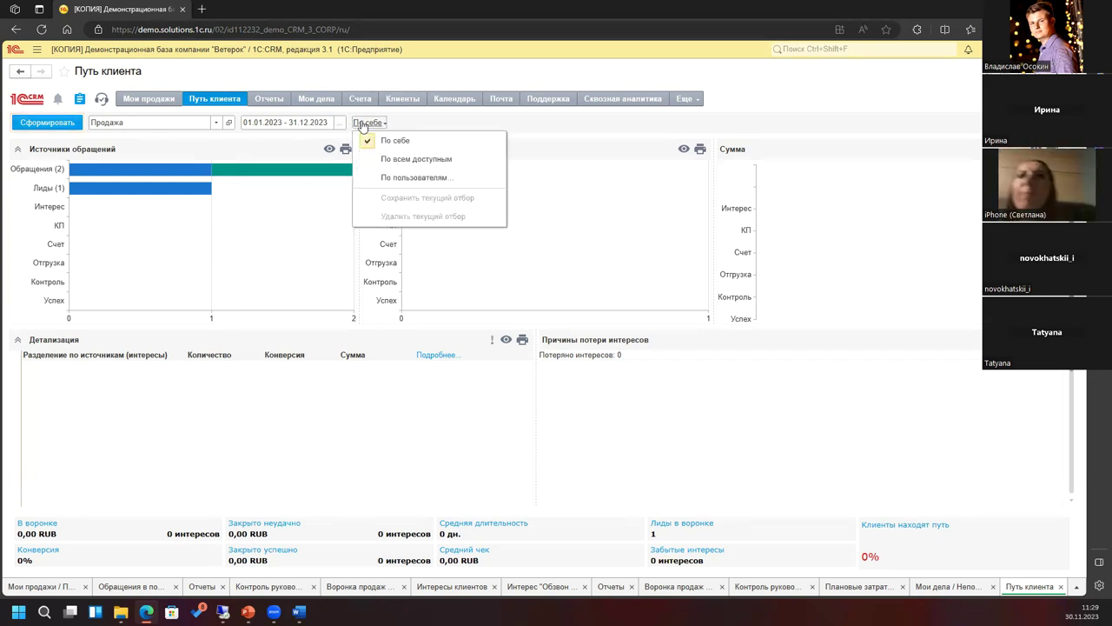
left_click(434, 162)
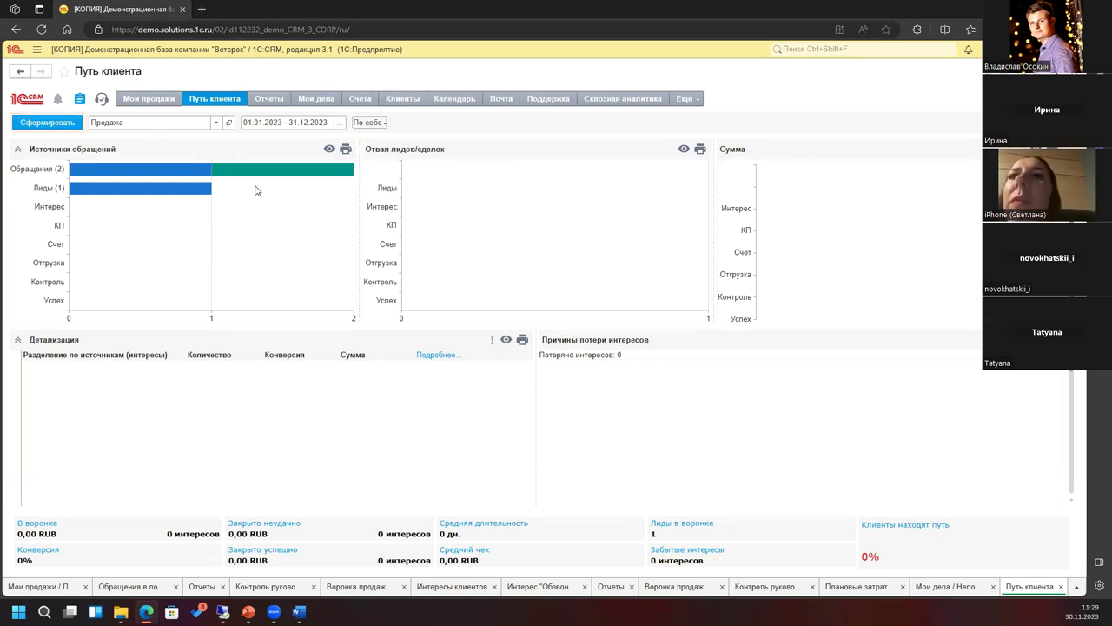
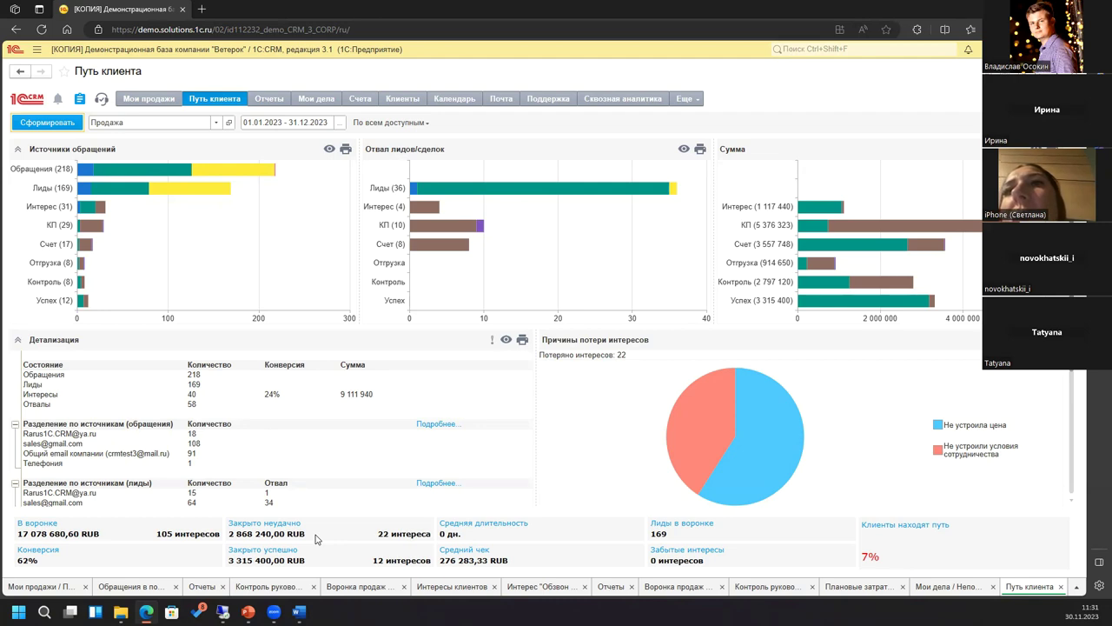
Step: Open the Мои дела board showing 56 incoming, 86 current and 153 completed tasks
left_click(306, 97)
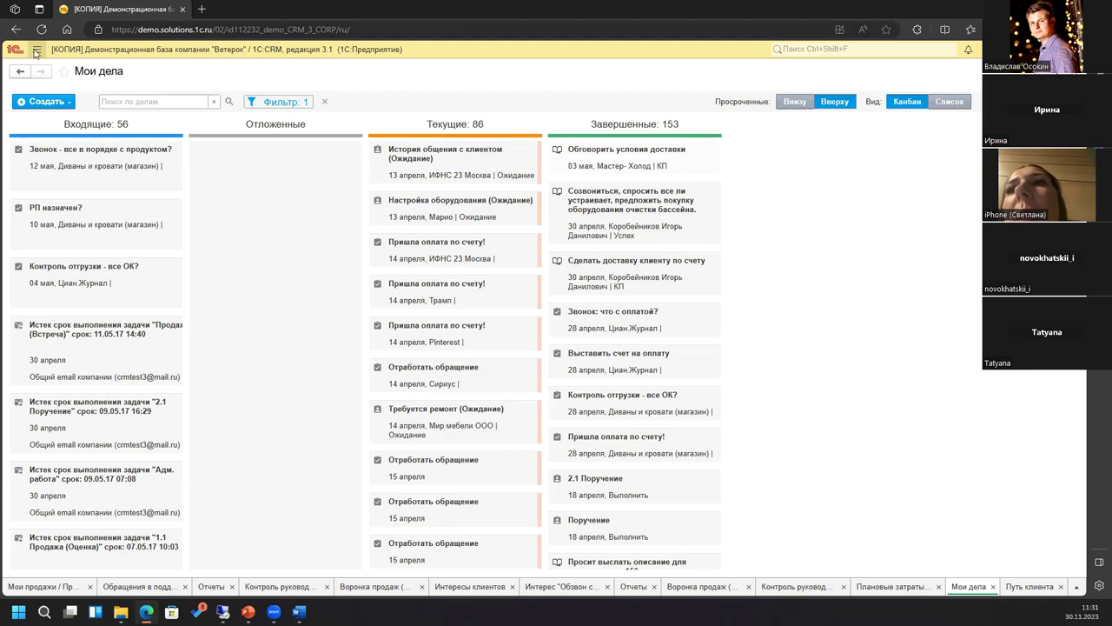
Step: Glance at the main sections menu, then return to the Мои продажи sales board
left_click(36, 50)
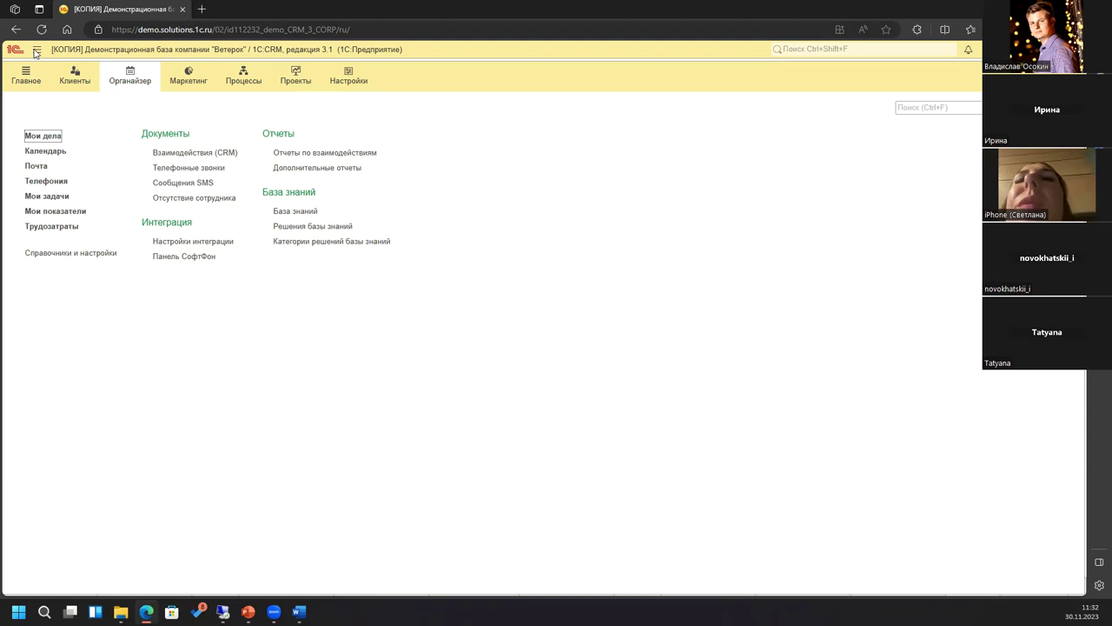
left_click(35, 51)
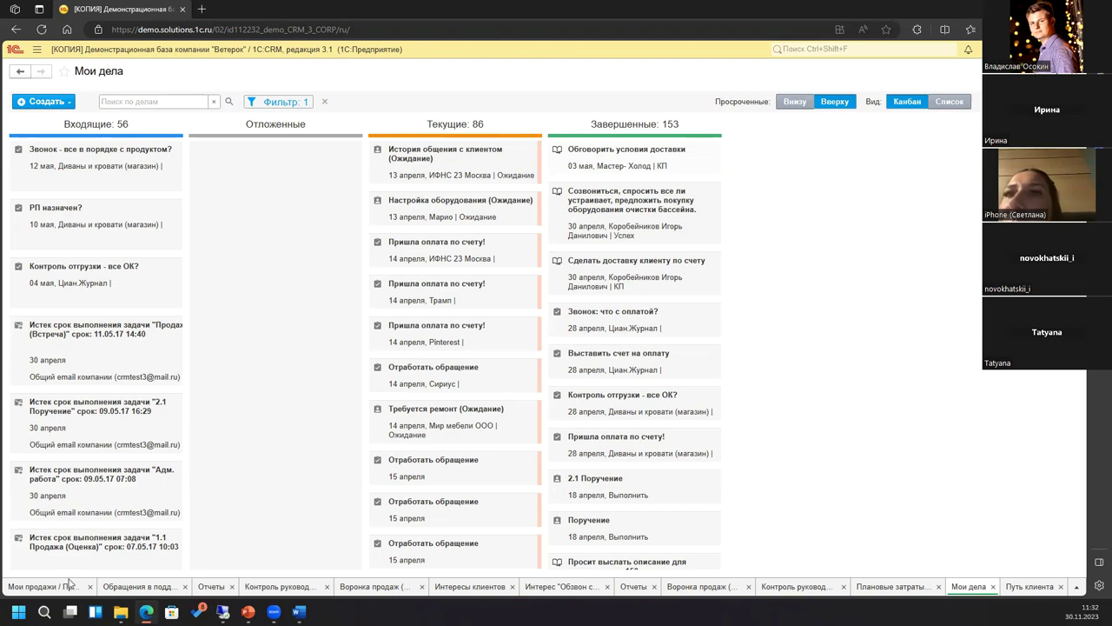
left_click(49, 588)
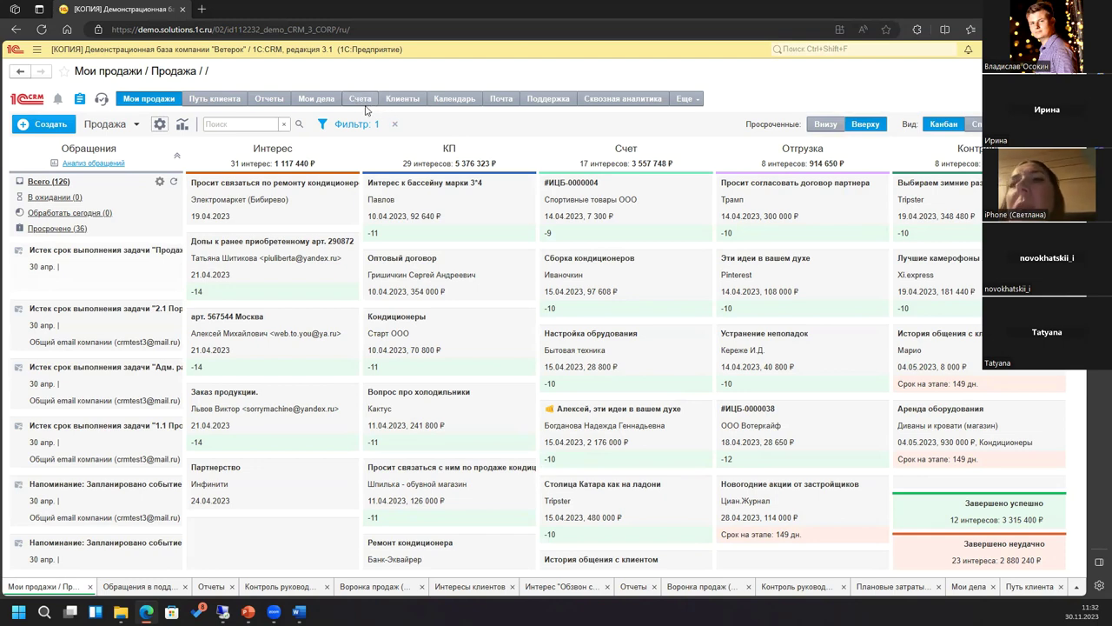
Step: Open the Счета list of invoices with numbers, dates, clients and amounts
left_click(361, 101)
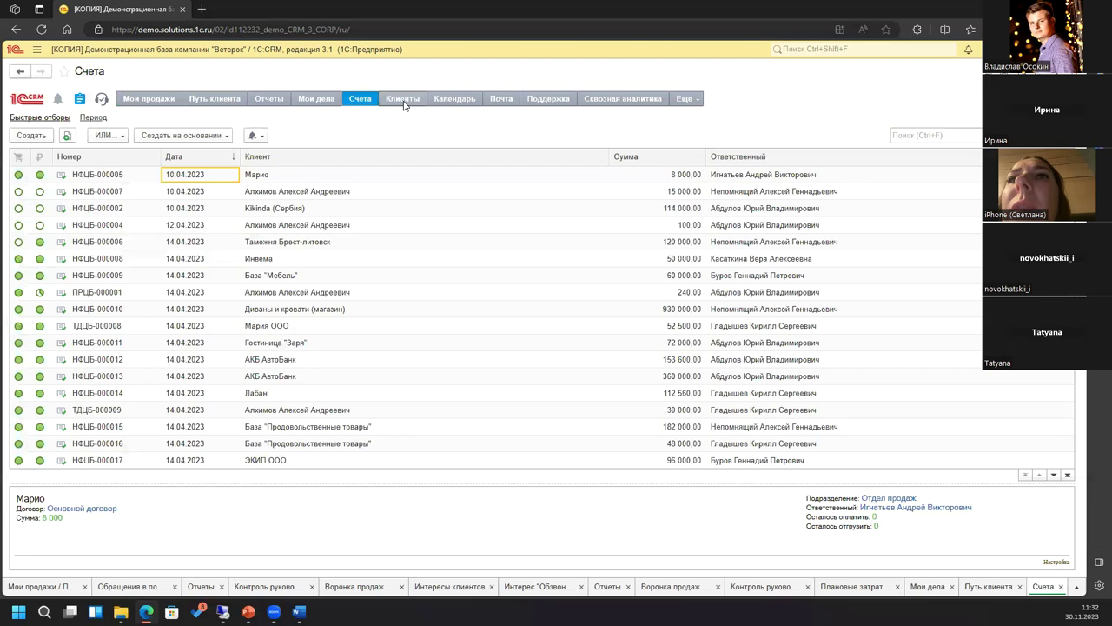
Step: Review Kikinda (Сербия)'s requests, contacts and duplicates, then open the manager calendar
left_click(403, 99)
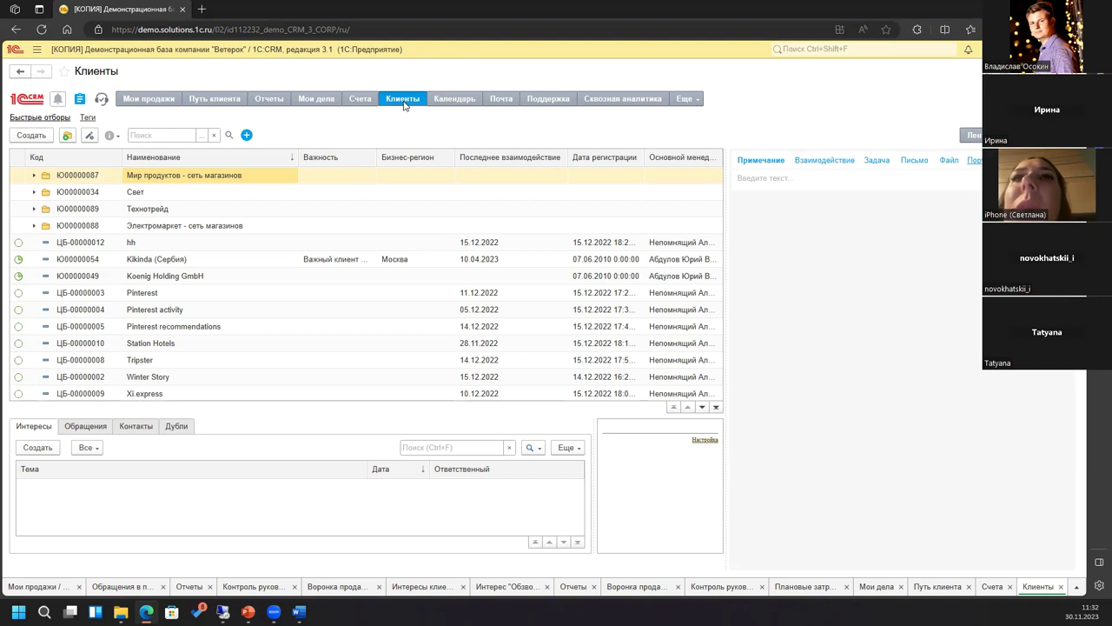
left_click(172, 260)
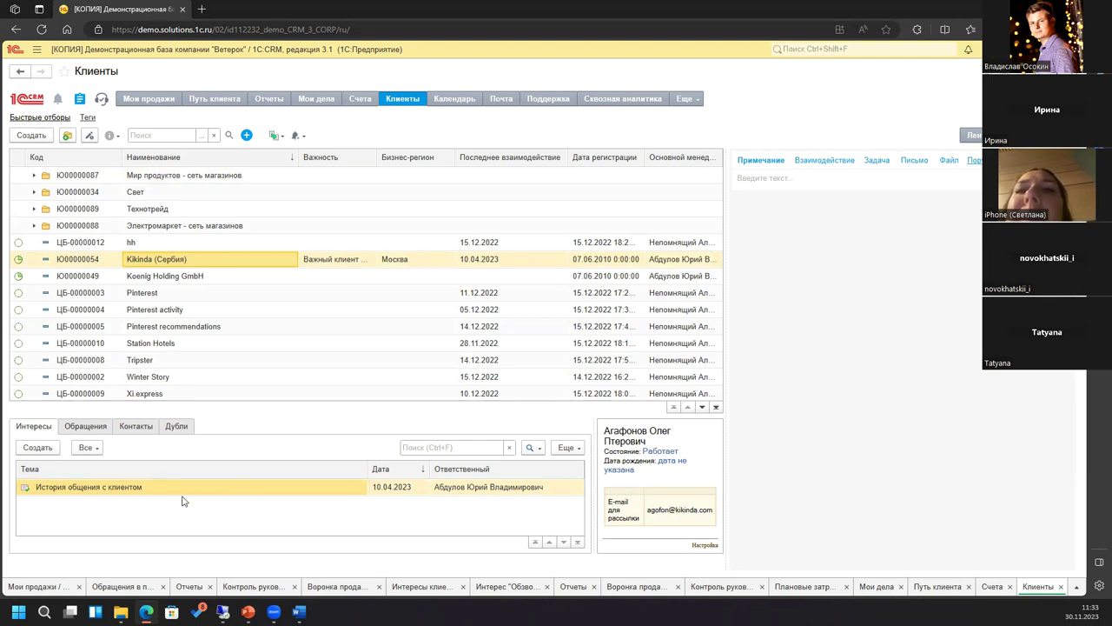
left_click(85, 426)
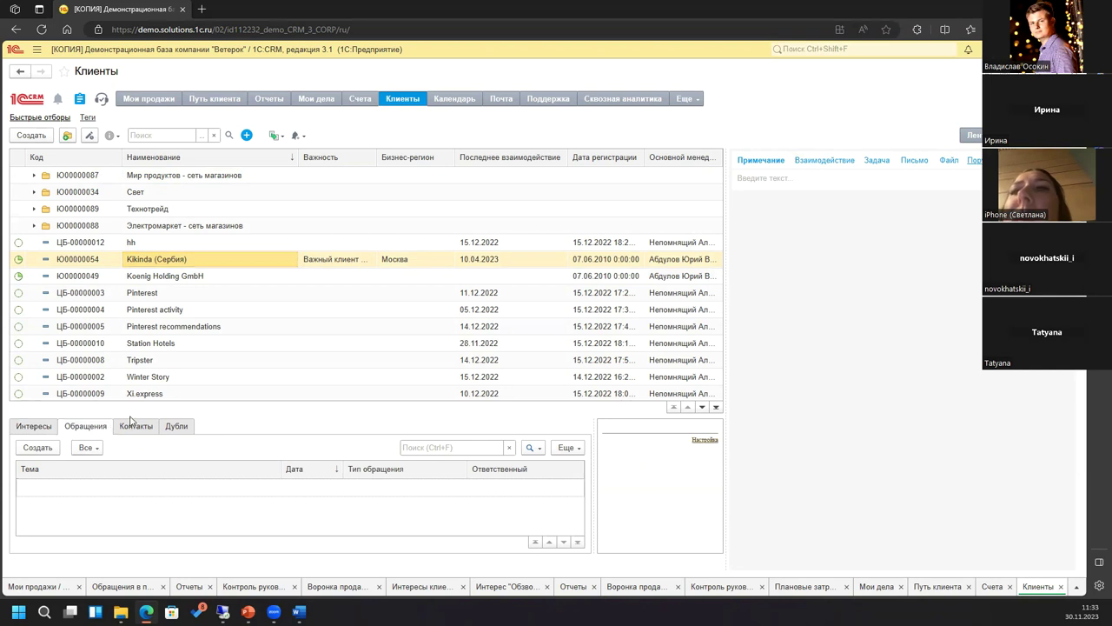
left_click(133, 429)
left_click(178, 428)
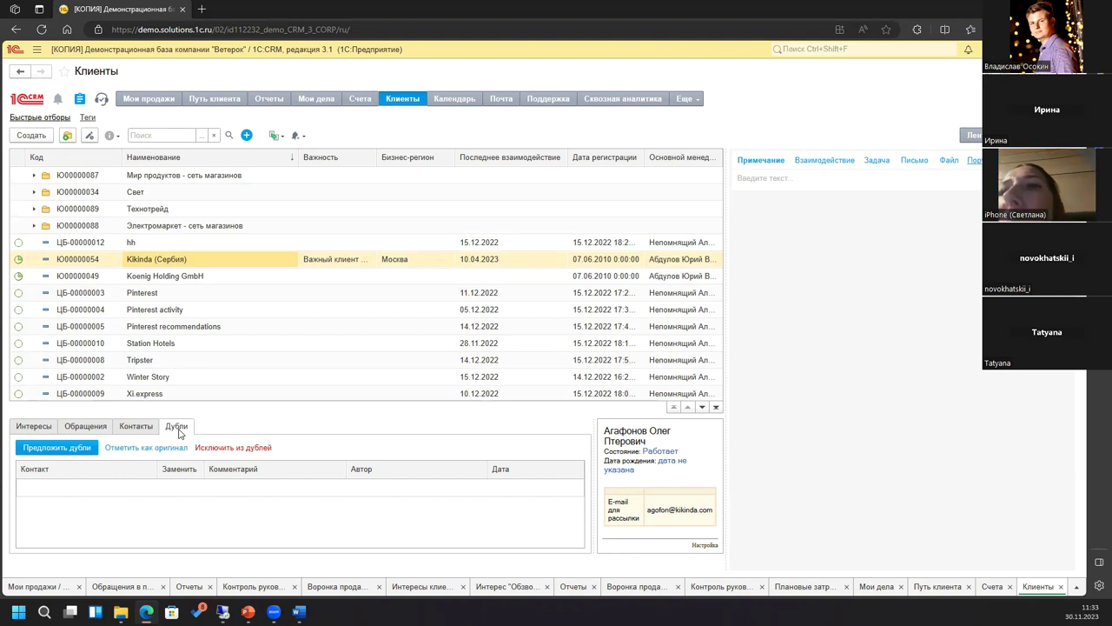
left_click(448, 101)
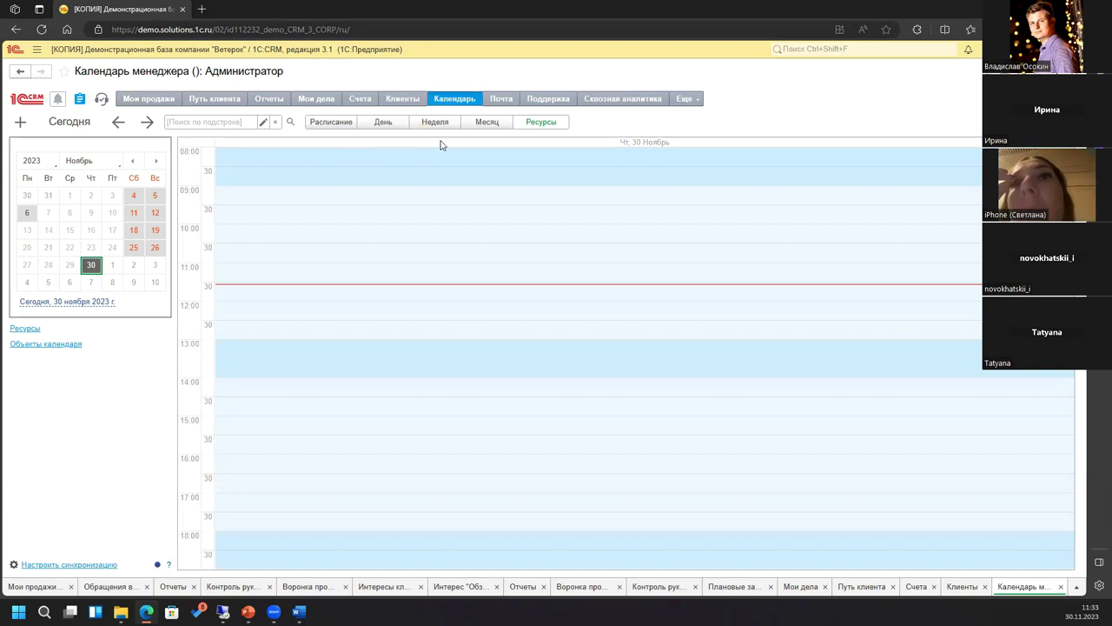
Step: View October 2023 in month mode, start a quick event on 17 October, then open Почта
left_click(484, 124)
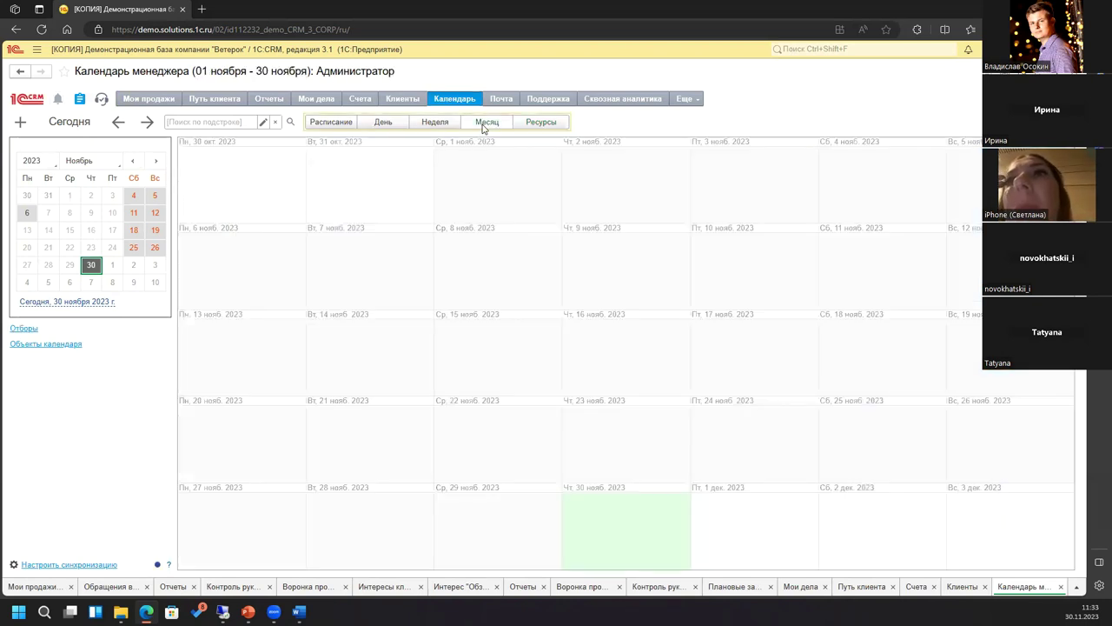
left_click(78, 160)
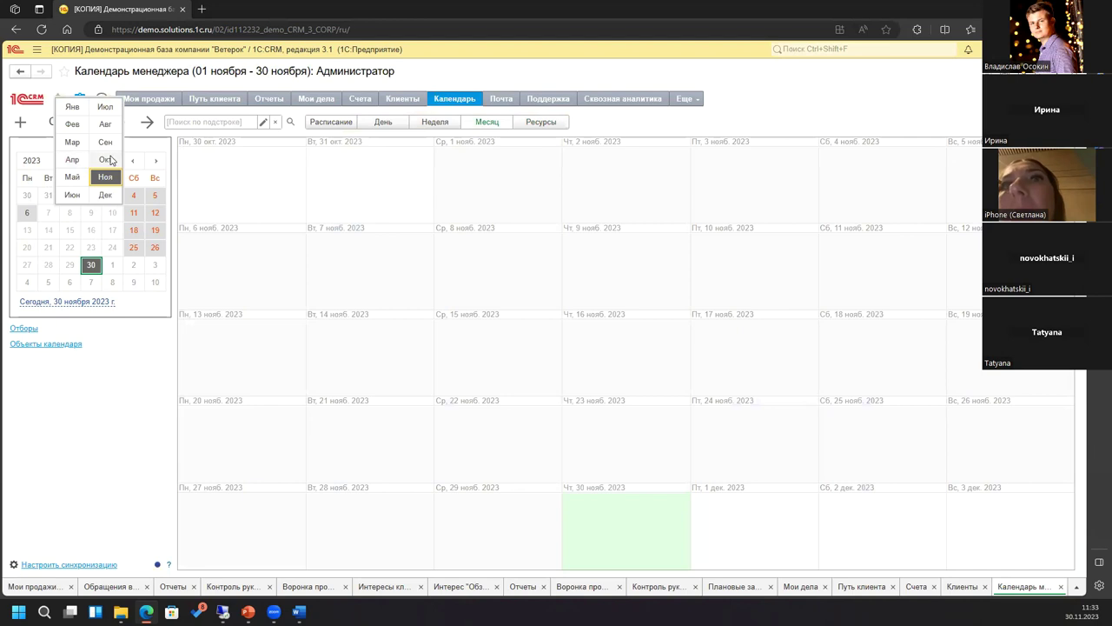
left_click(106, 160)
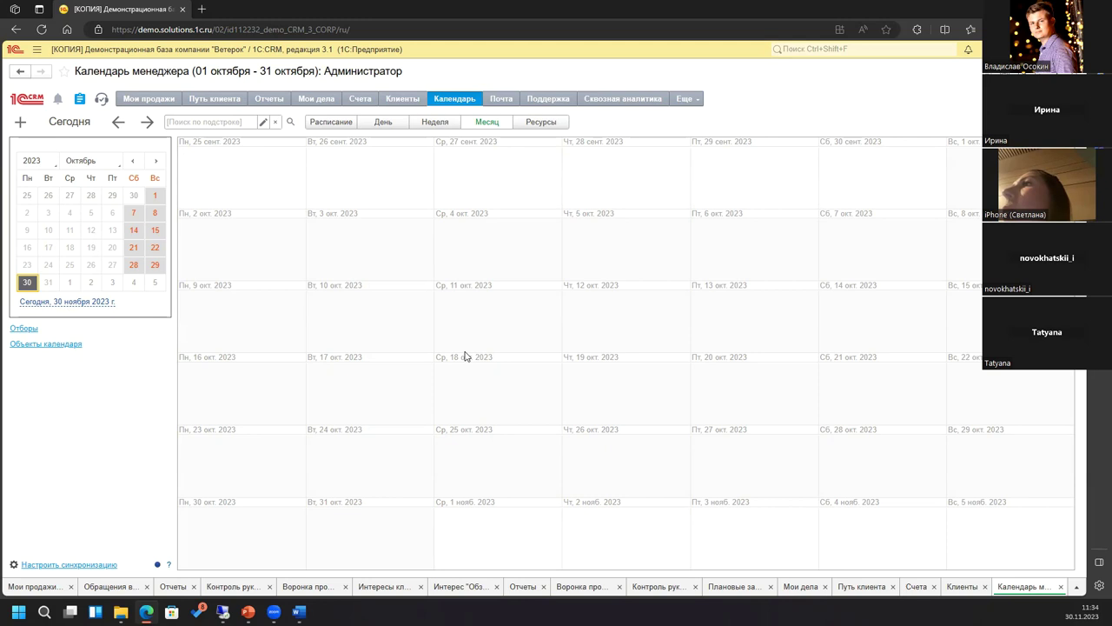
double_click(387, 396)
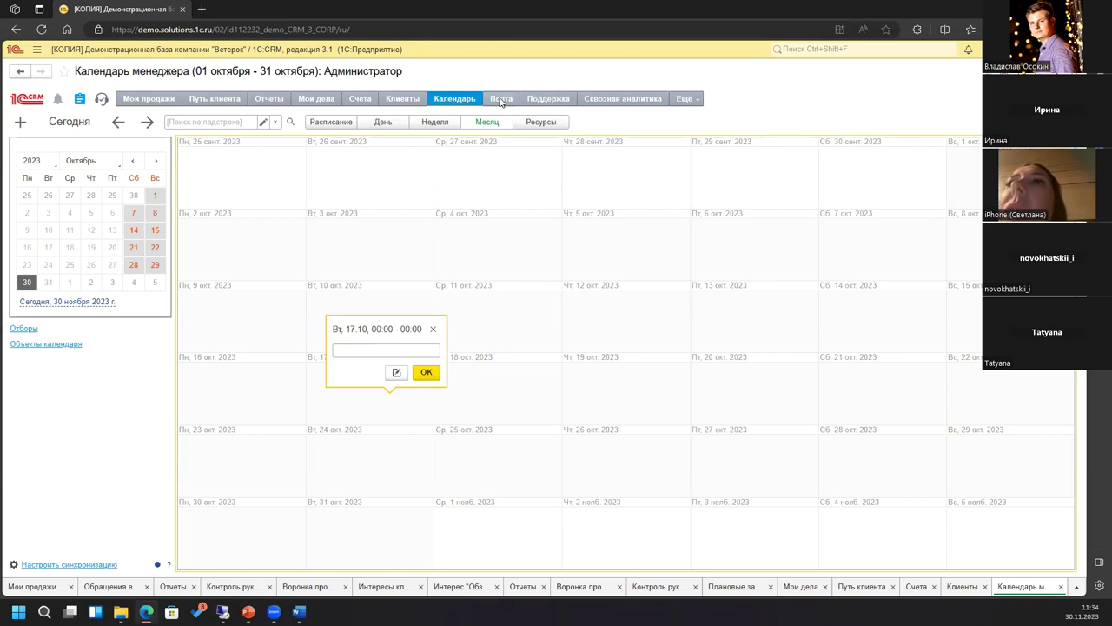
left_click(500, 99)
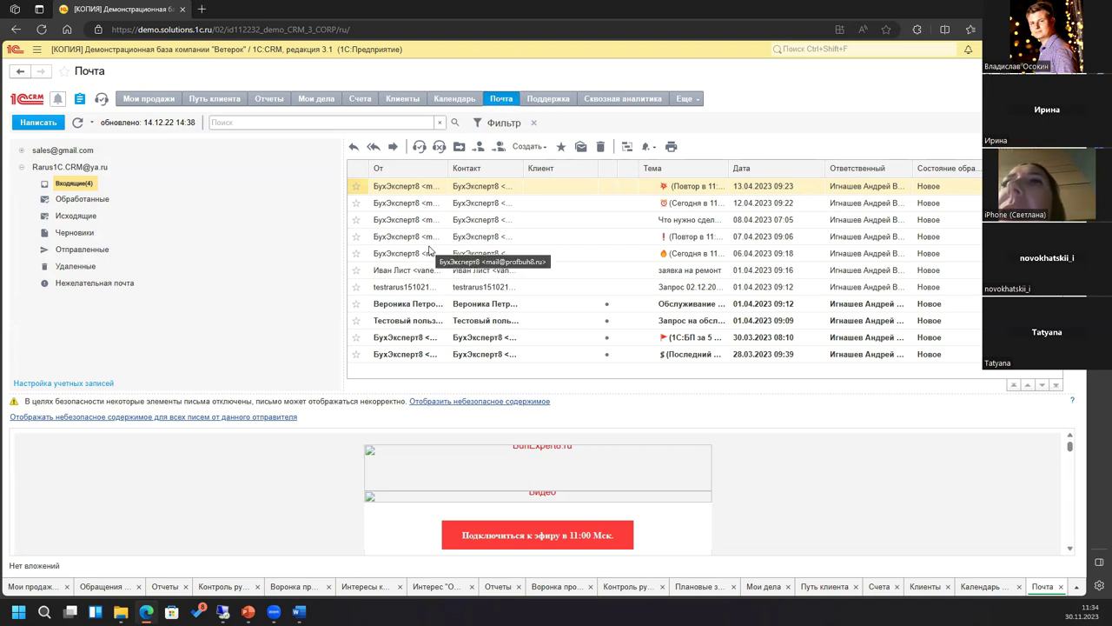
Step: Open the annual-reporting broadcast letter, check its related documents, and return to Мои продажи
left_click(395, 189)
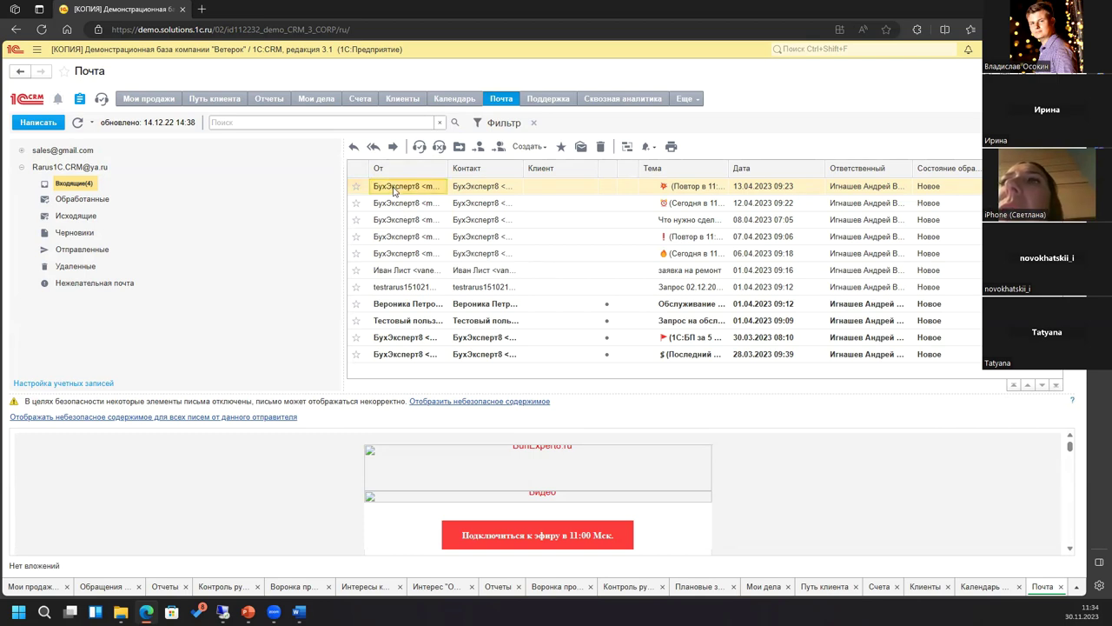
double_click(395, 190)
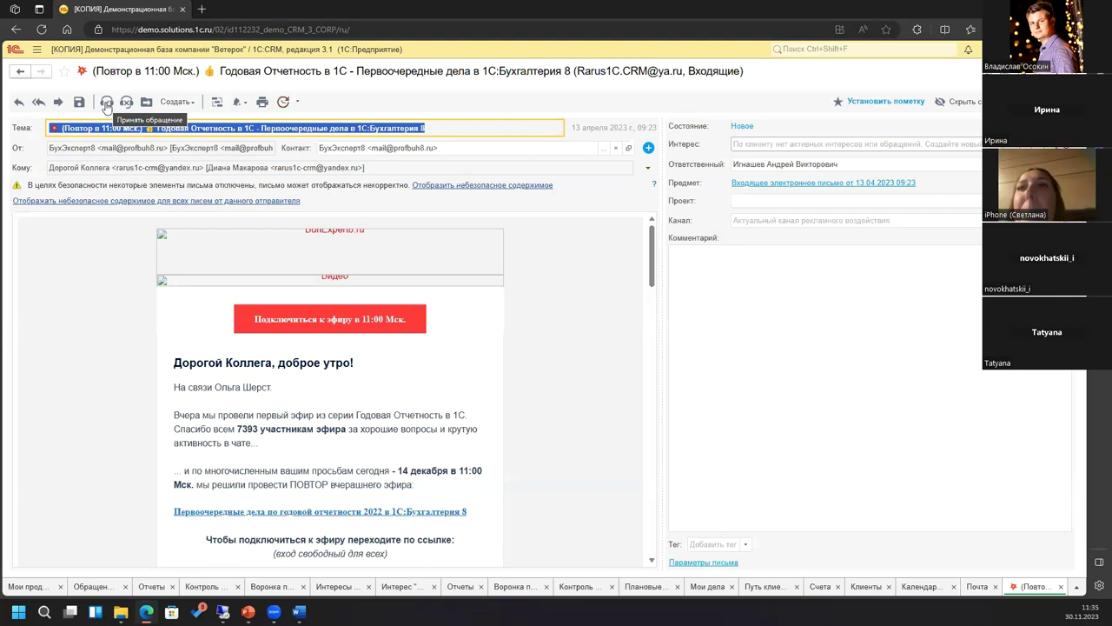
left_click(181, 102)
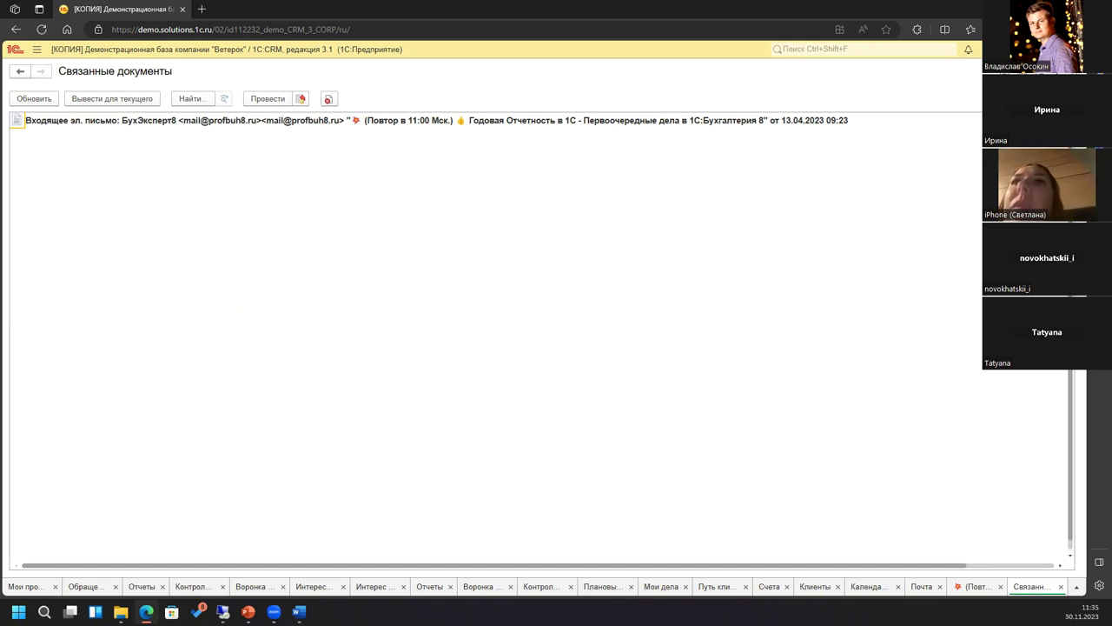
key("Escape")
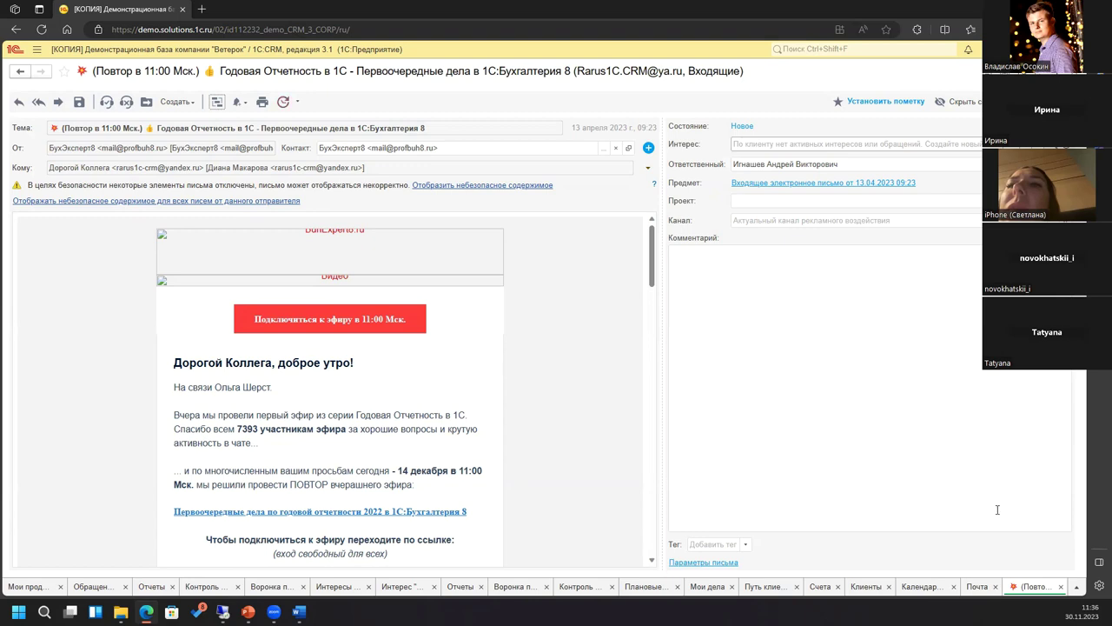
left_click(20, 587)
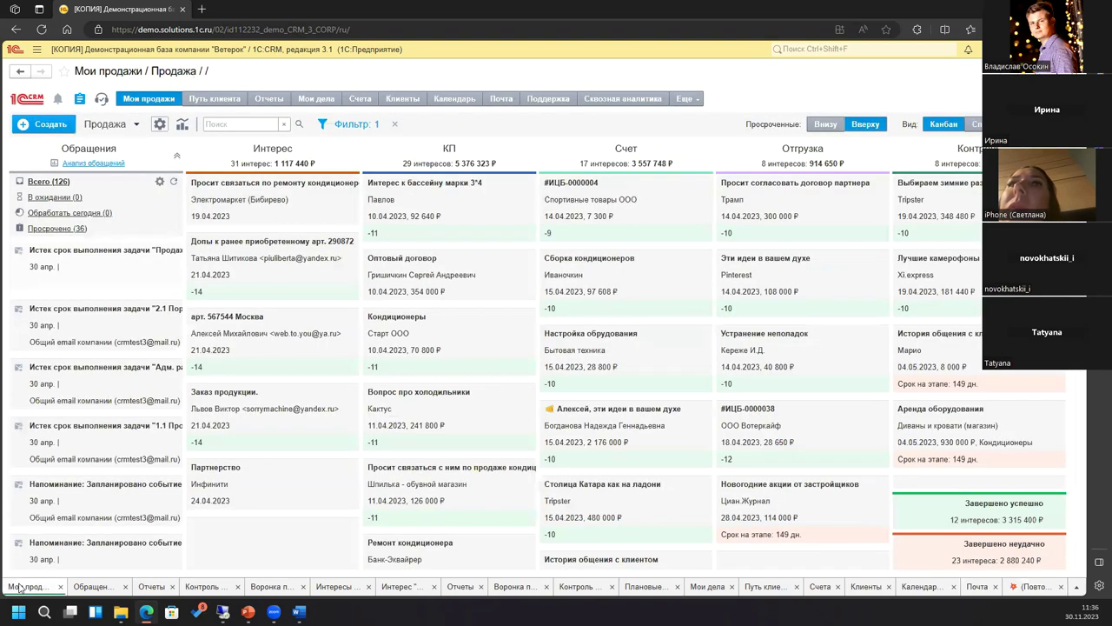
Step: View the Поддержка board with its partner-birthday request, then go to Сквозная аналитика
left_click(537, 101)
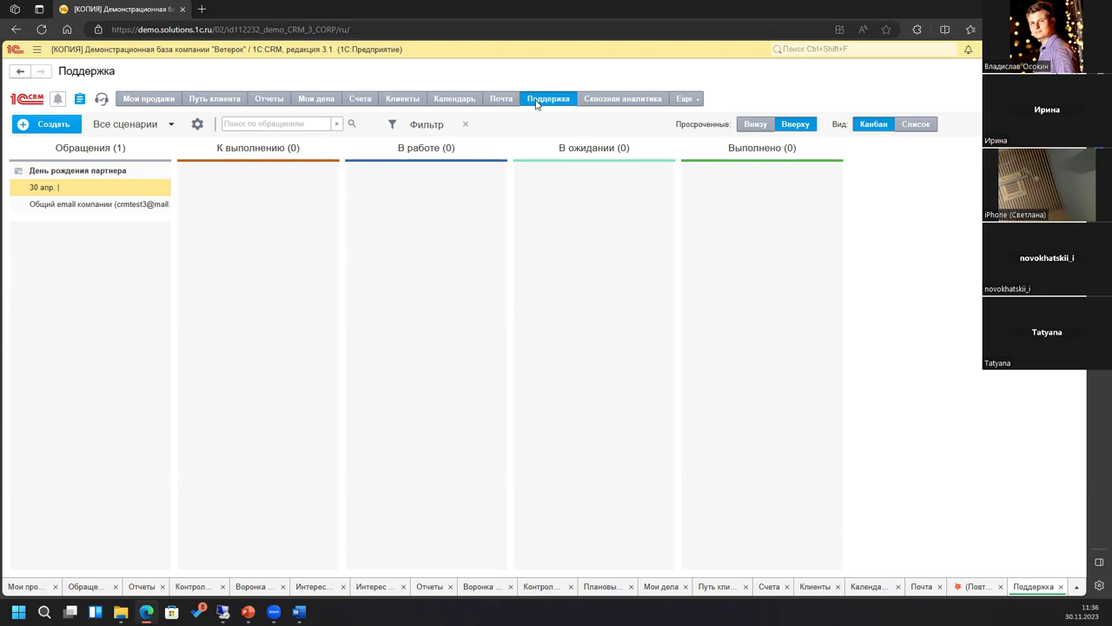
left_click(624, 100)
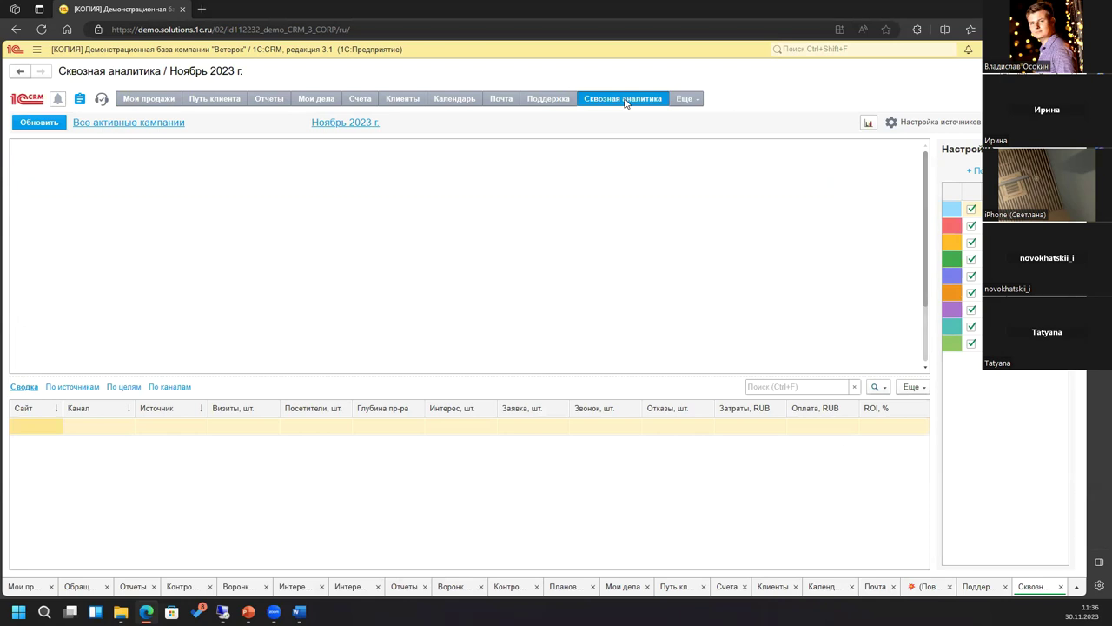
Step: Select all active campaigns for the end-to-end analytics and refresh the report
left_click(148, 127)
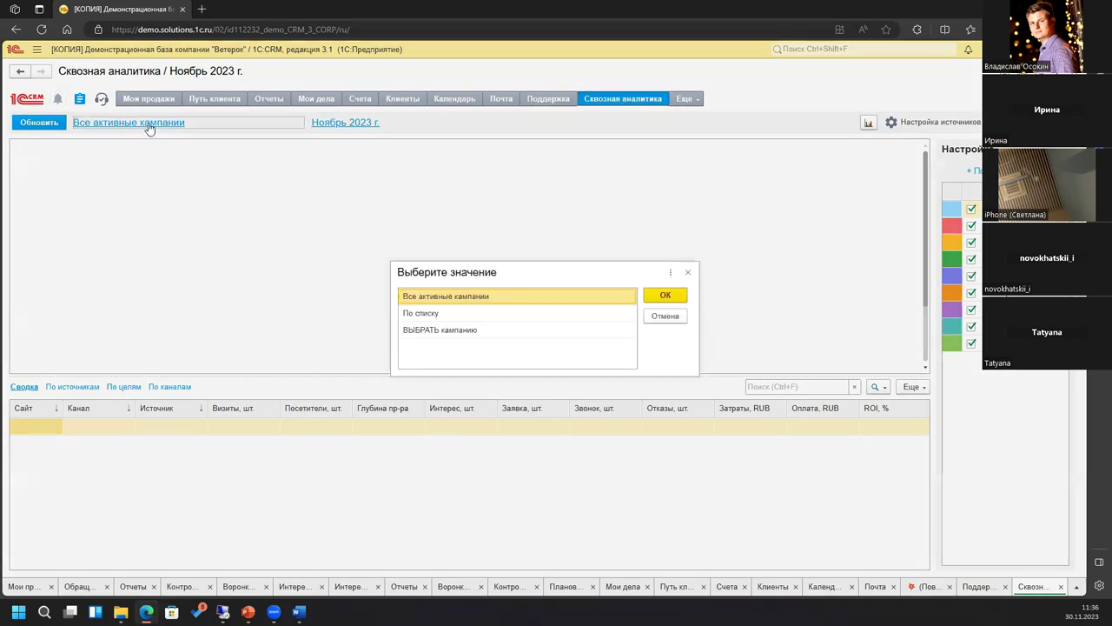
left_click(656, 295)
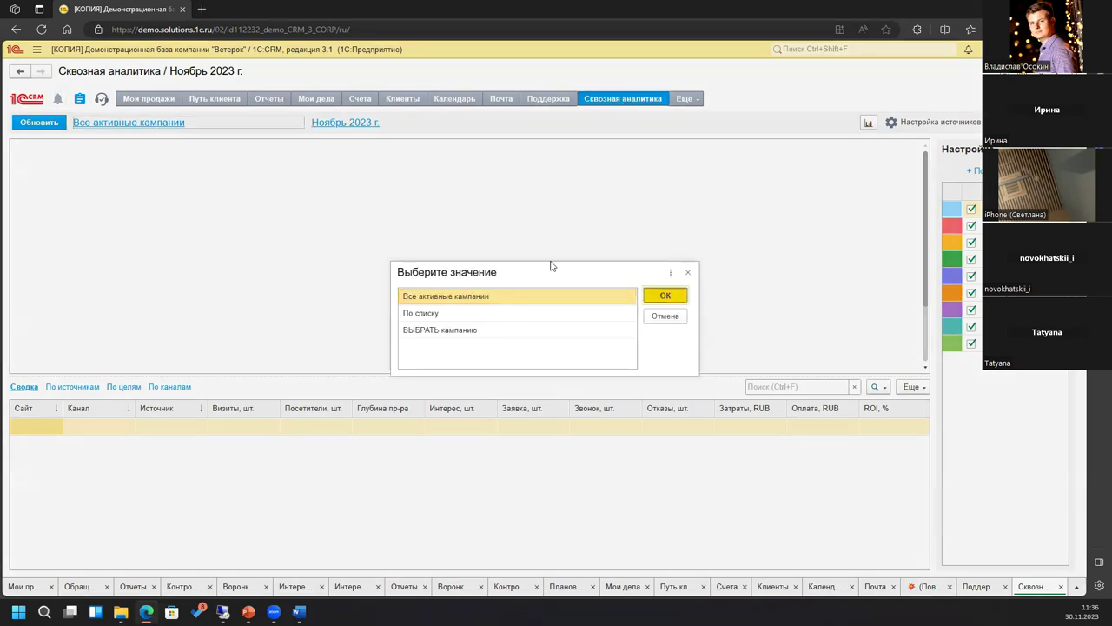
double_click(613, 295)
left_click(36, 127)
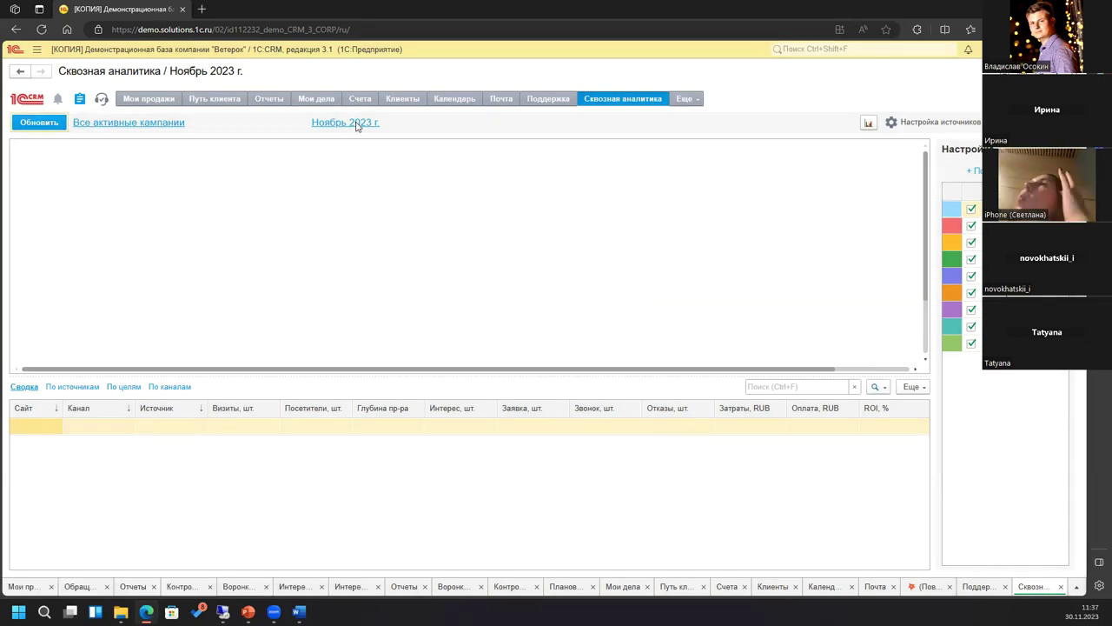
Step: Set the report period start to 01.01.2023 and refresh to show channel rows
left_click(355, 124)
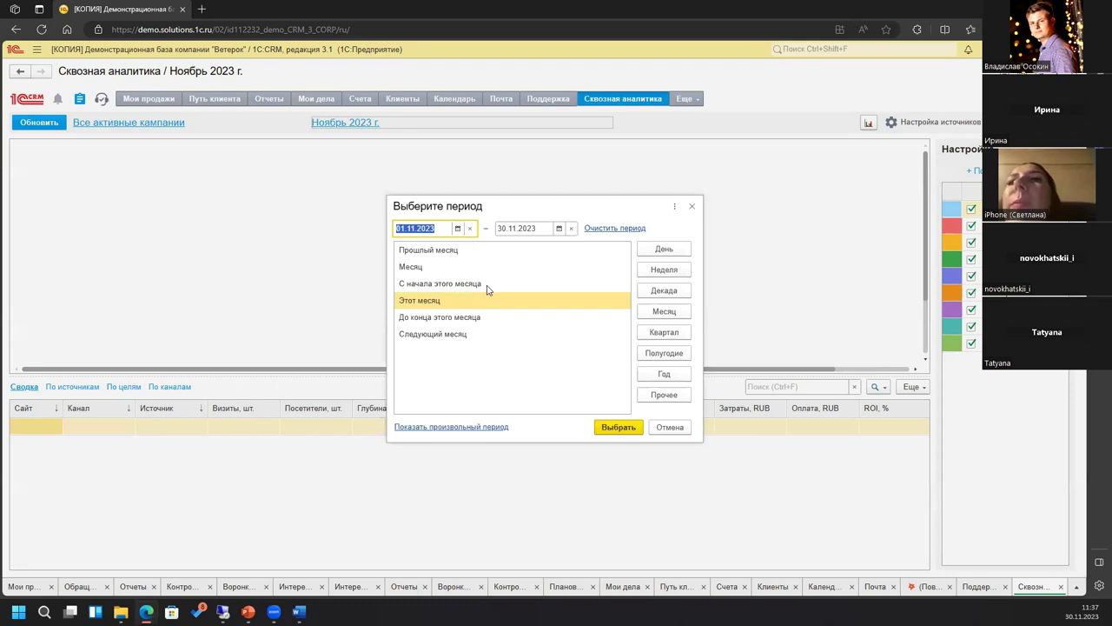
left_click(457, 228)
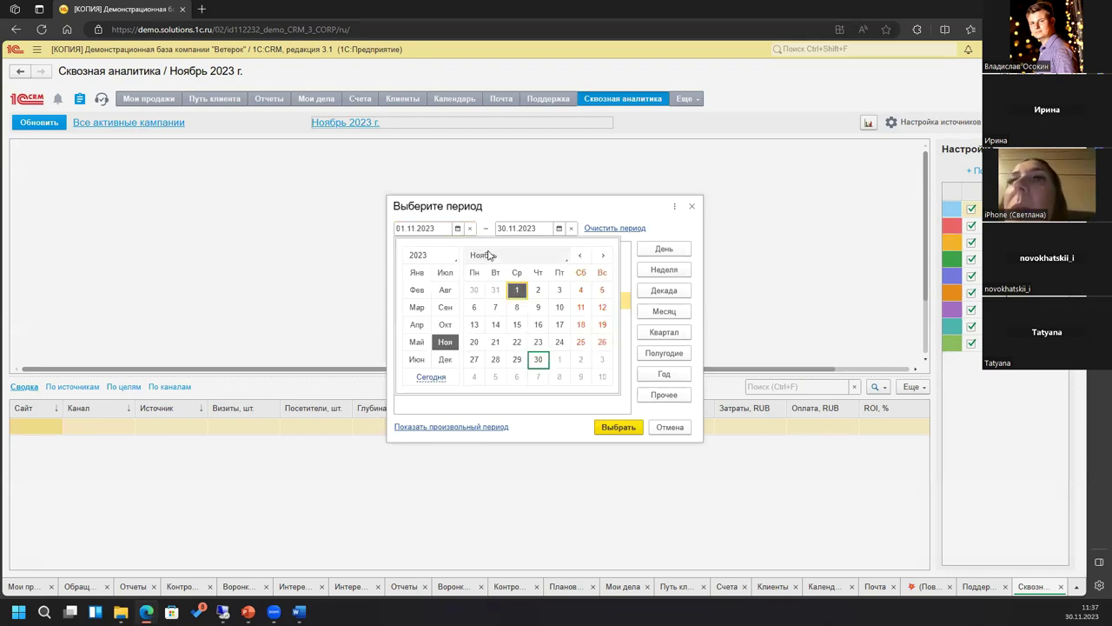
left_click(489, 255)
left_click(516, 204)
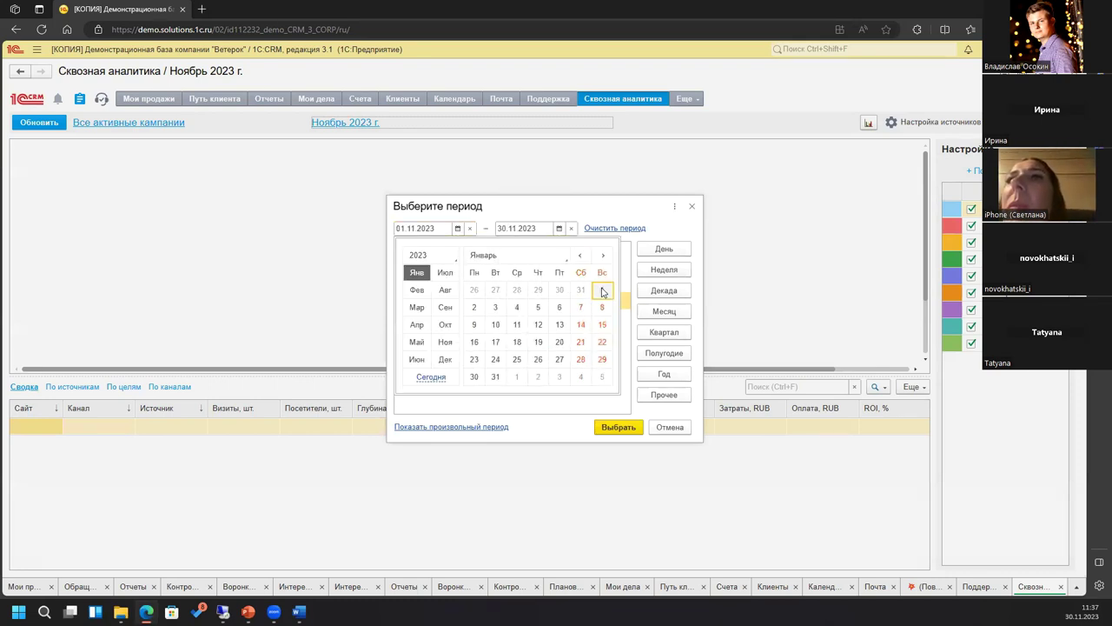
left_click(603, 292)
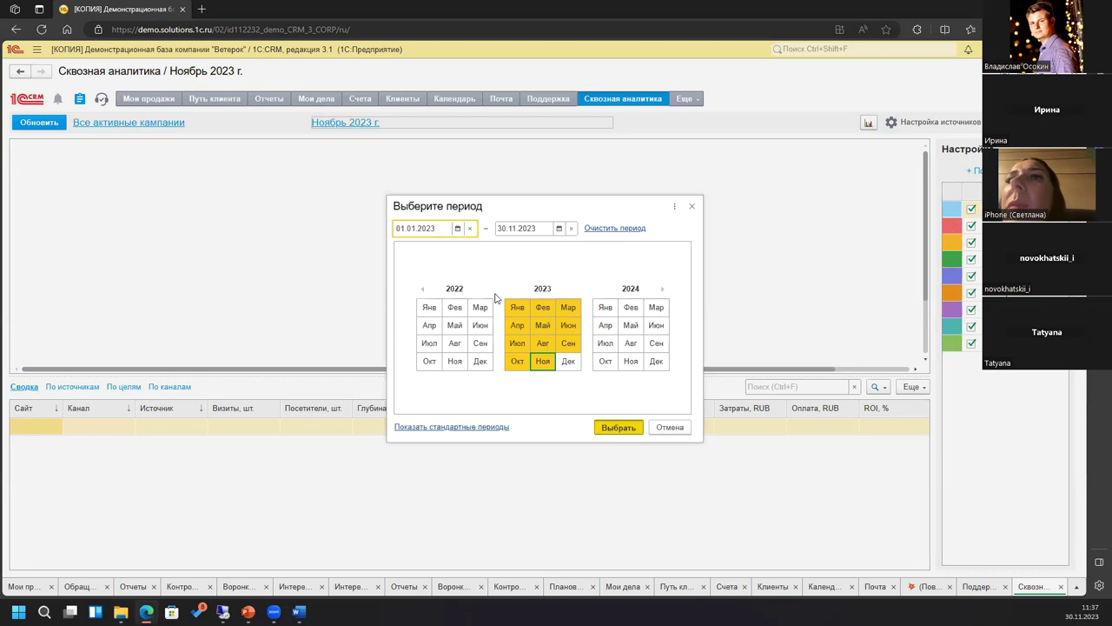
key("Return")
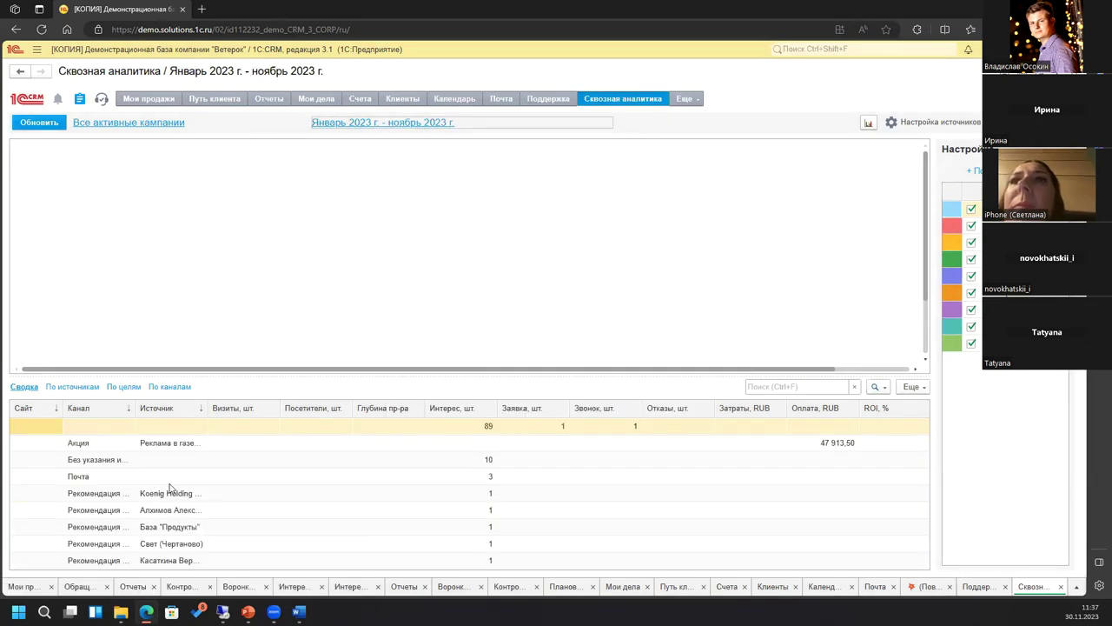
left_click(168, 461)
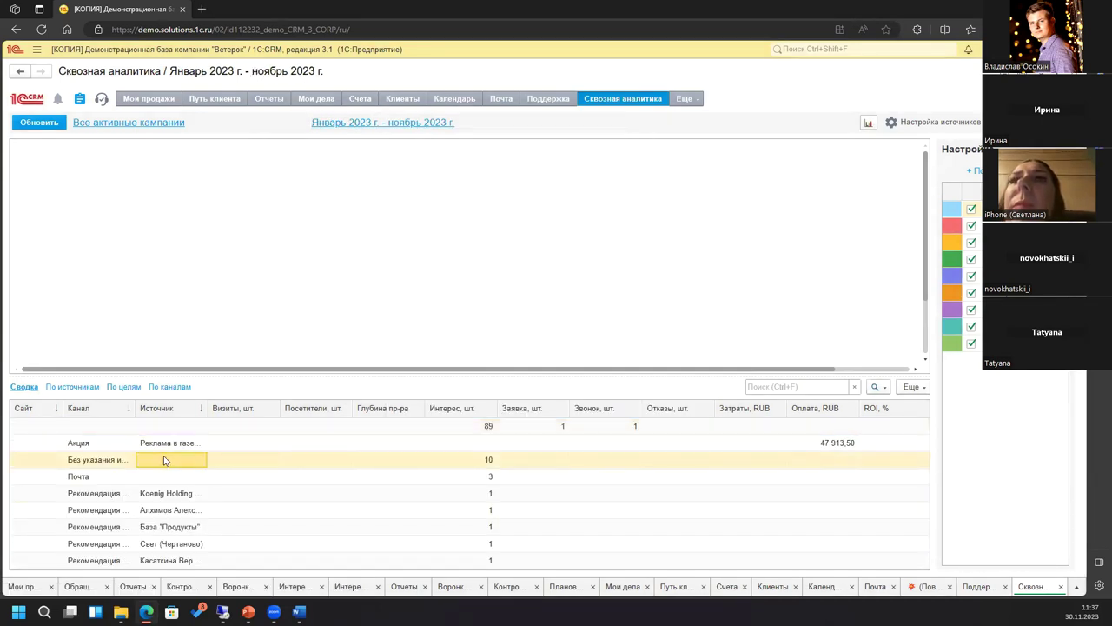
left_click(39, 122)
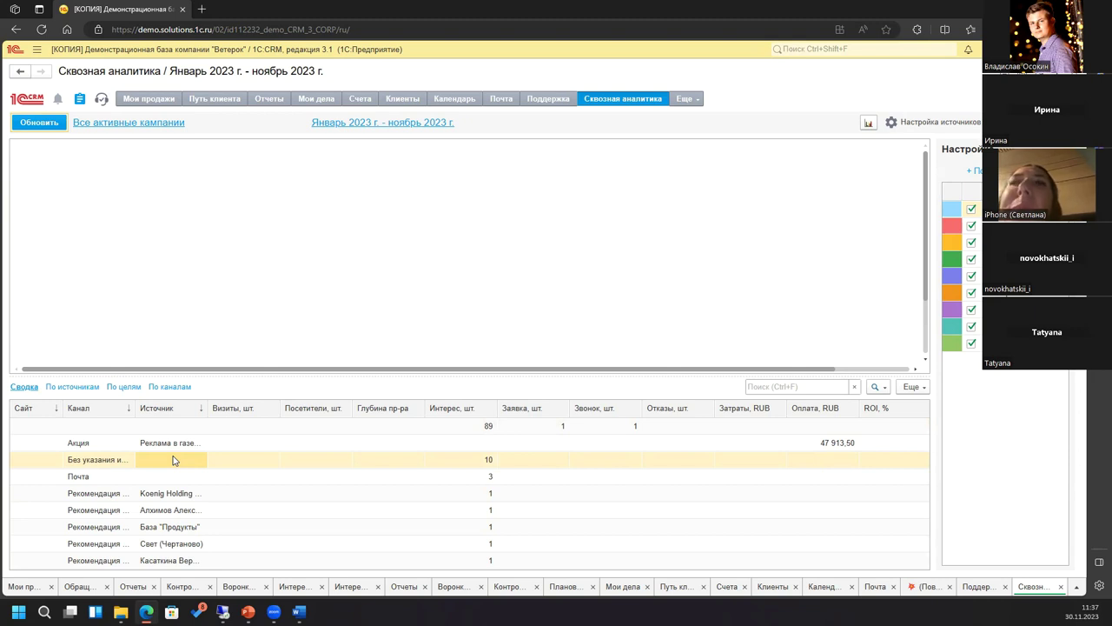
left_click(686, 100)
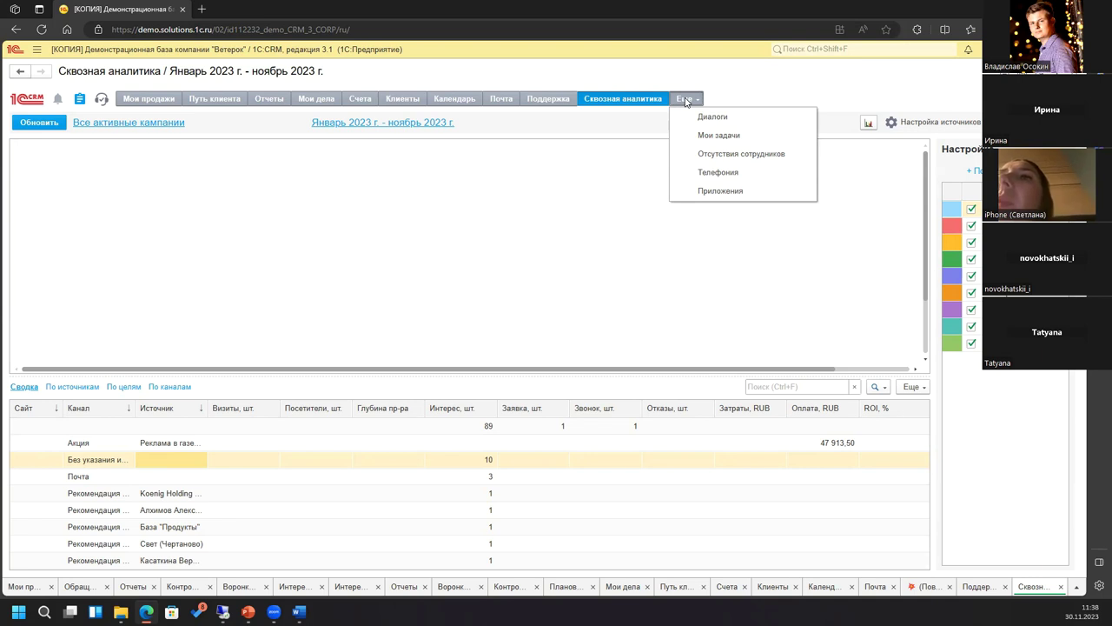
Step: Open Еще > Телефония, which reports telephony is not yet configured
left_click(743, 174)
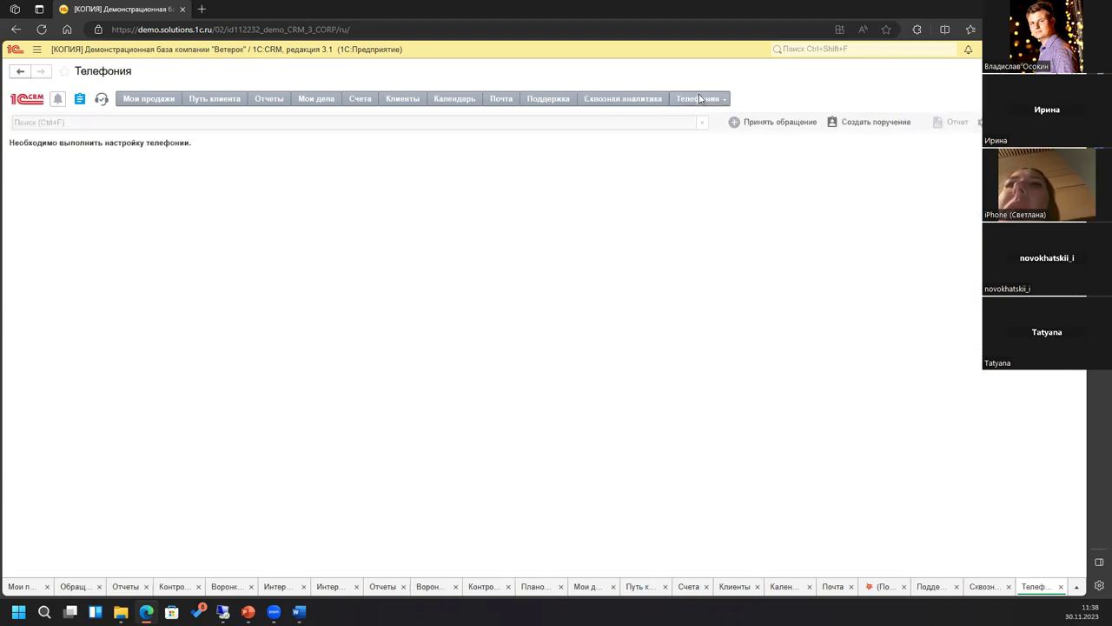
left_click(711, 97)
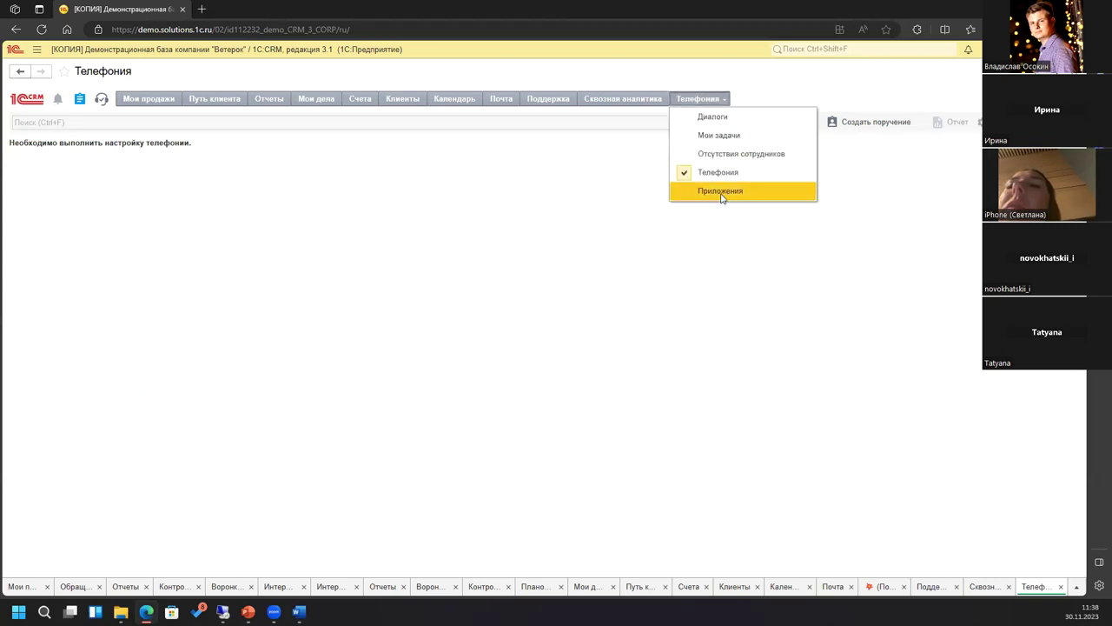
left_click(511, 278)
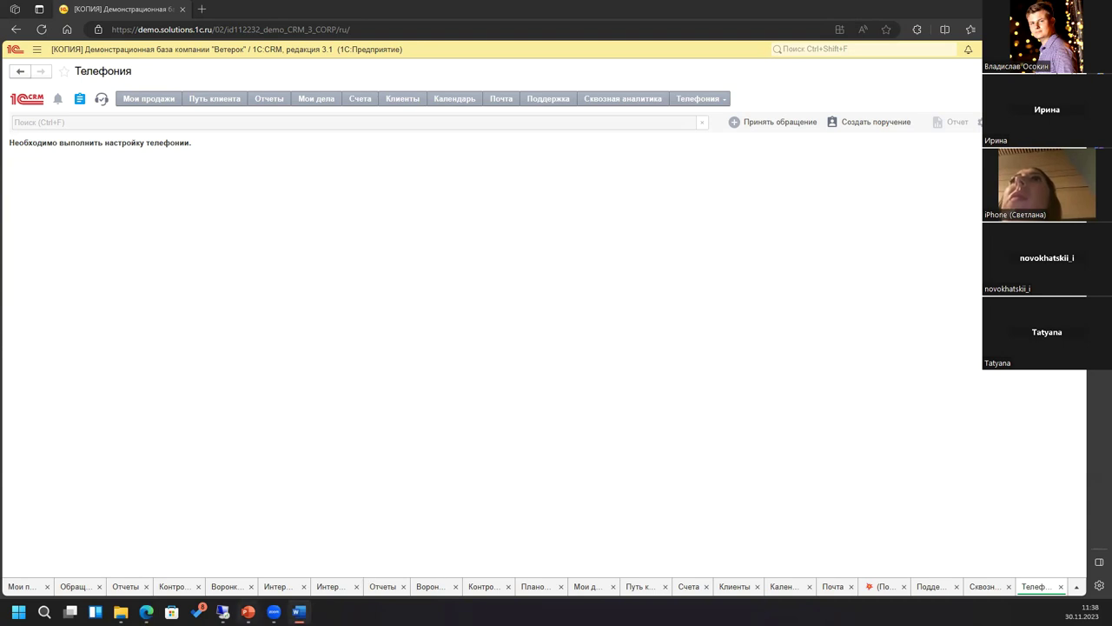
Step: Switch to the remote 1С:Управление торговлей window and start, then cancel, a new interaction
mouse_move(223, 612)
left_click(257, 553)
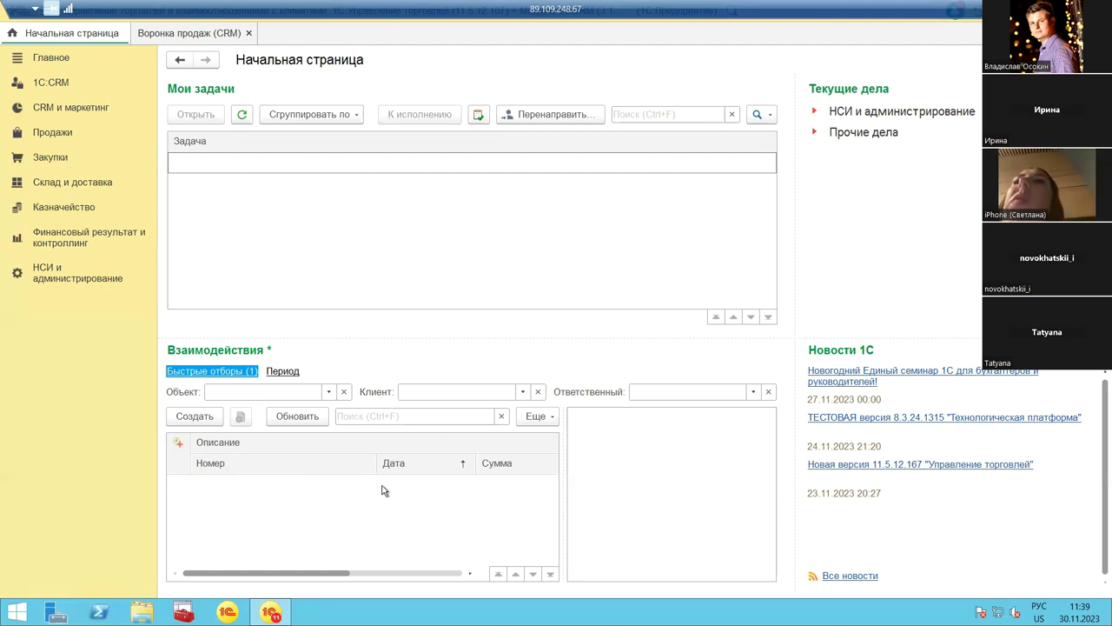
left_click(184, 418)
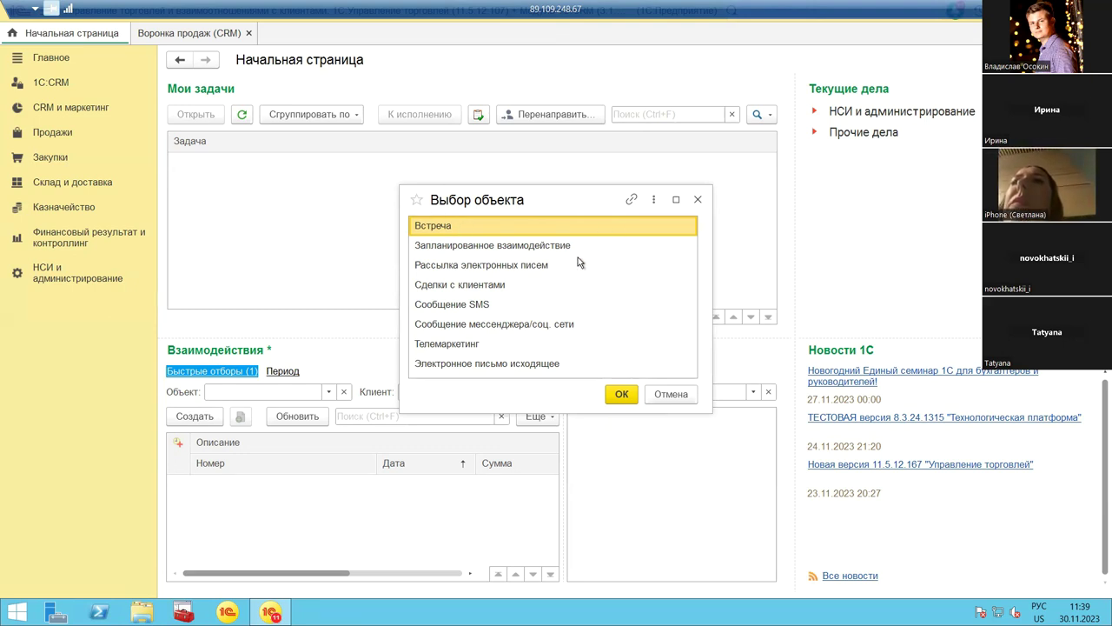
left_click(698, 200)
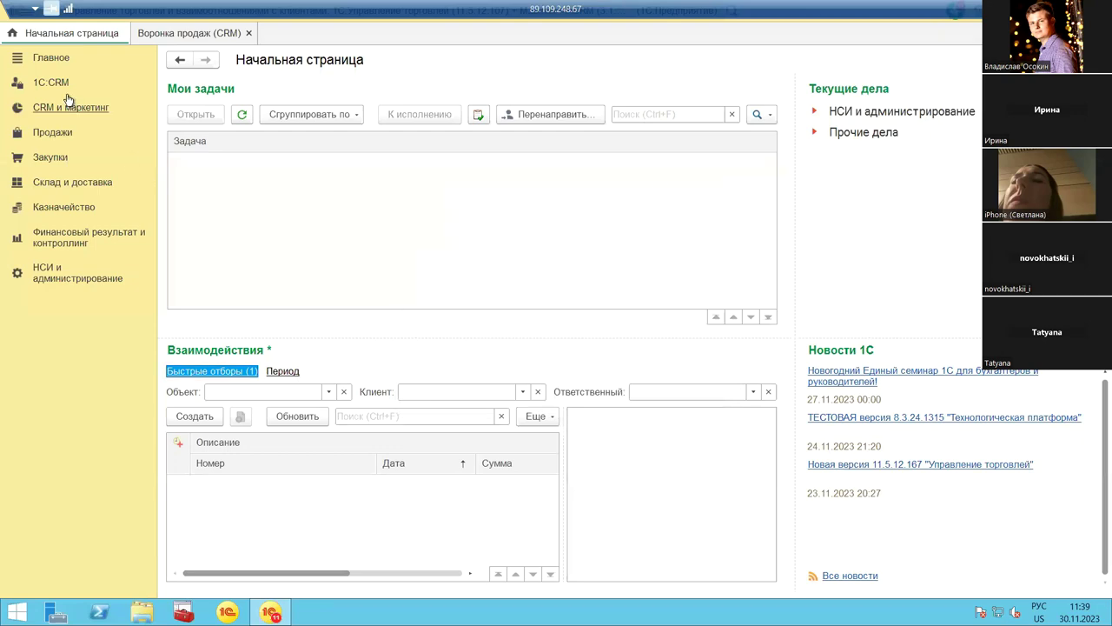
Step: Choose Принять обращение in the 1С:CRM section to get a blank Принятие обращения form
left_click(53, 88)
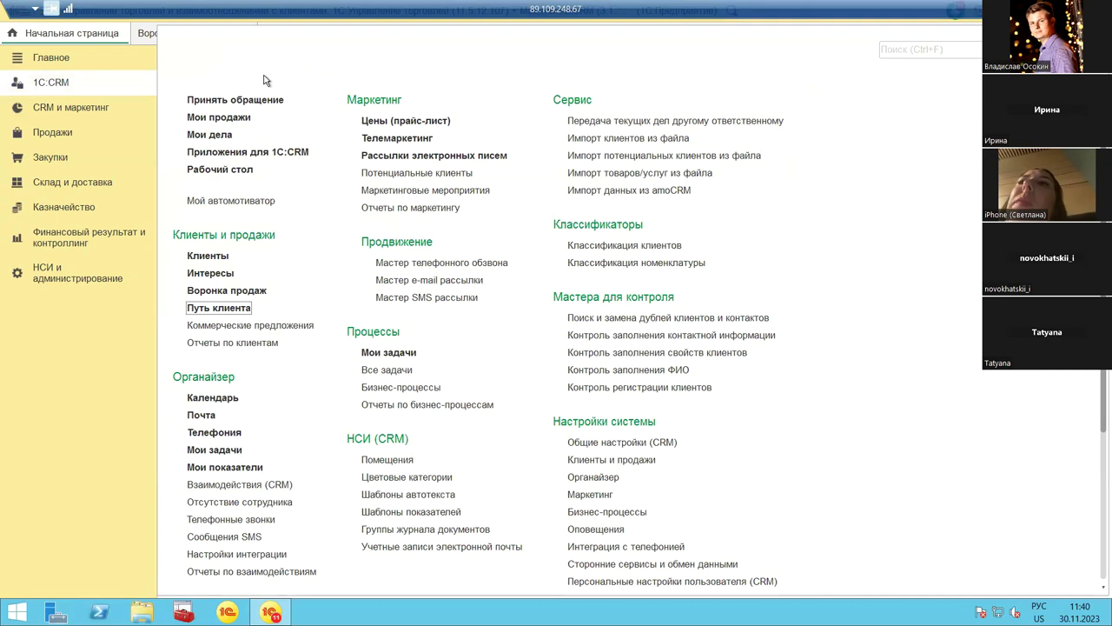
left_click(241, 99)
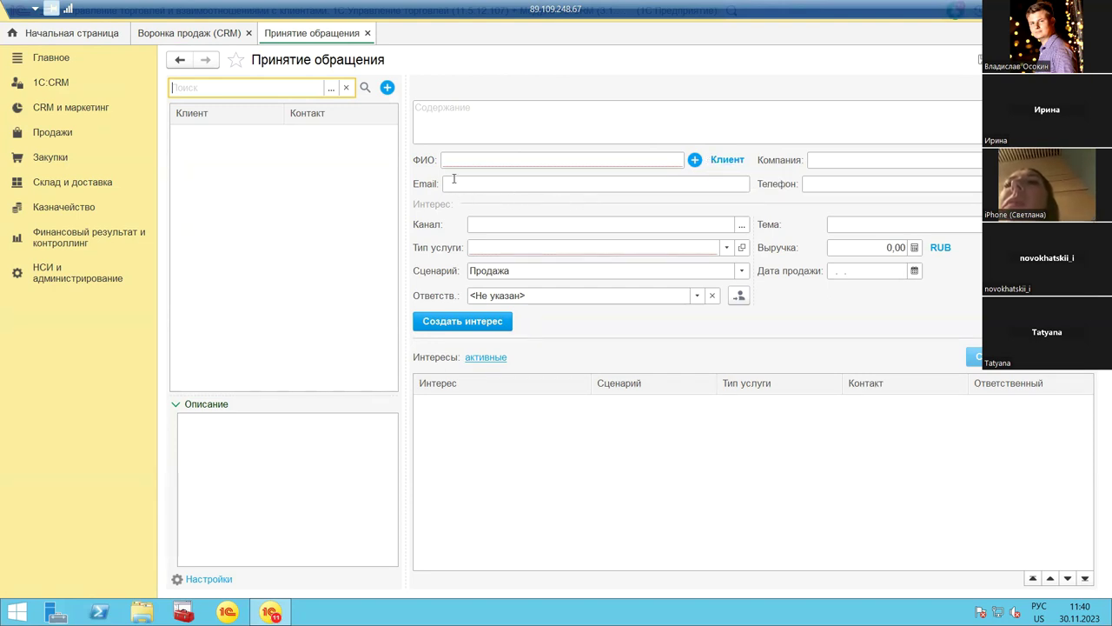
Step: Browse all Тип услуги options without choosing one, then reopen the 1С:CRM function list
mouse_move(825, 184)
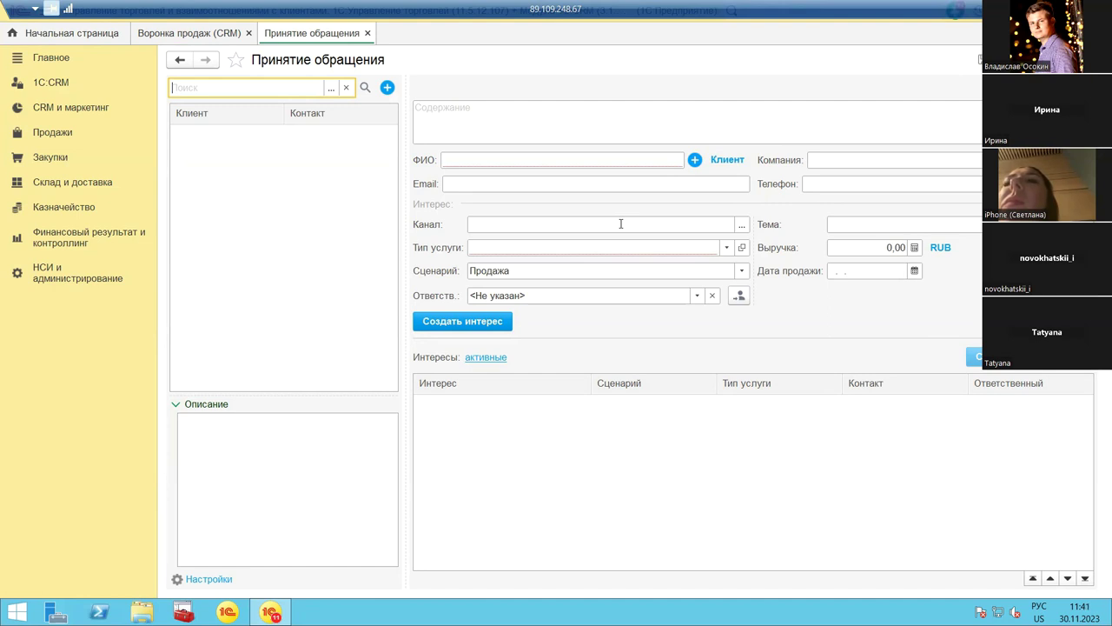
left_click(726, 248)
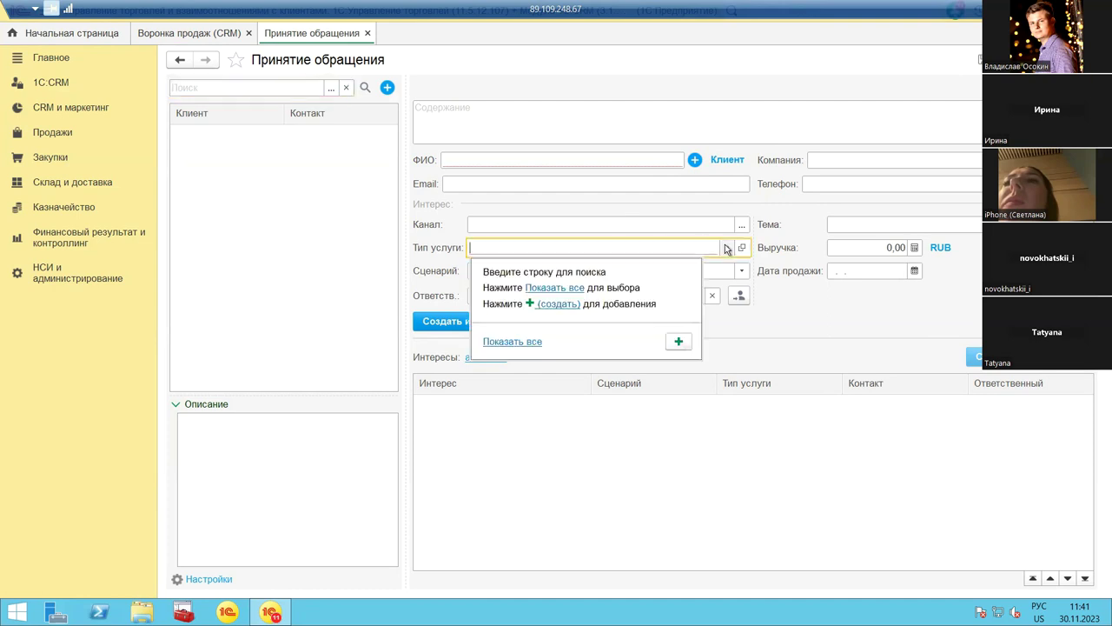
left_click(527, 342)
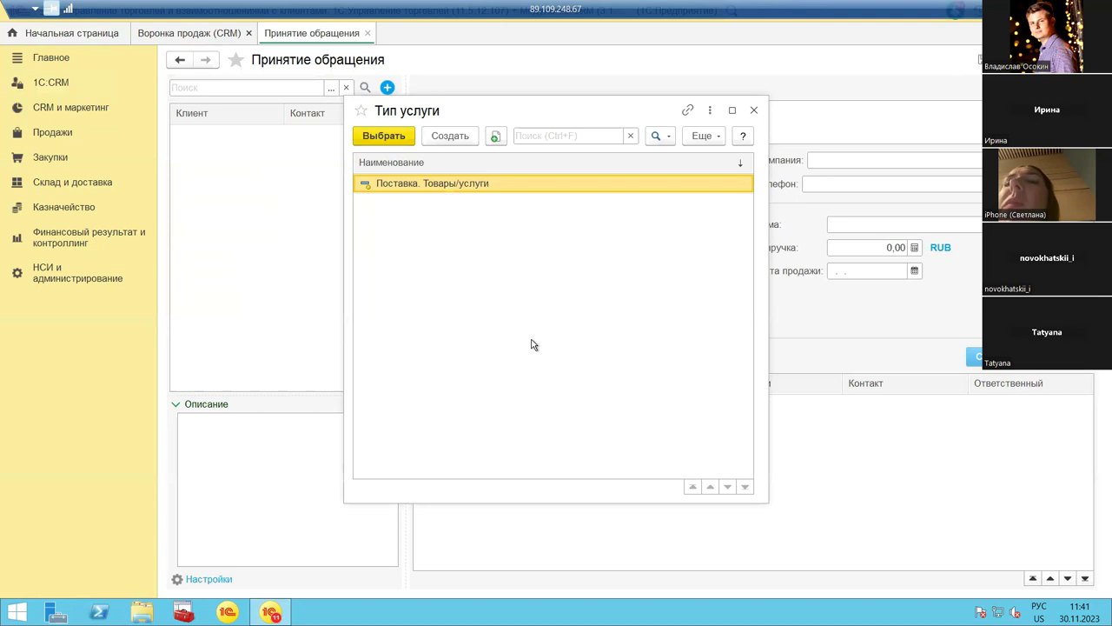
left_click(753, 109)
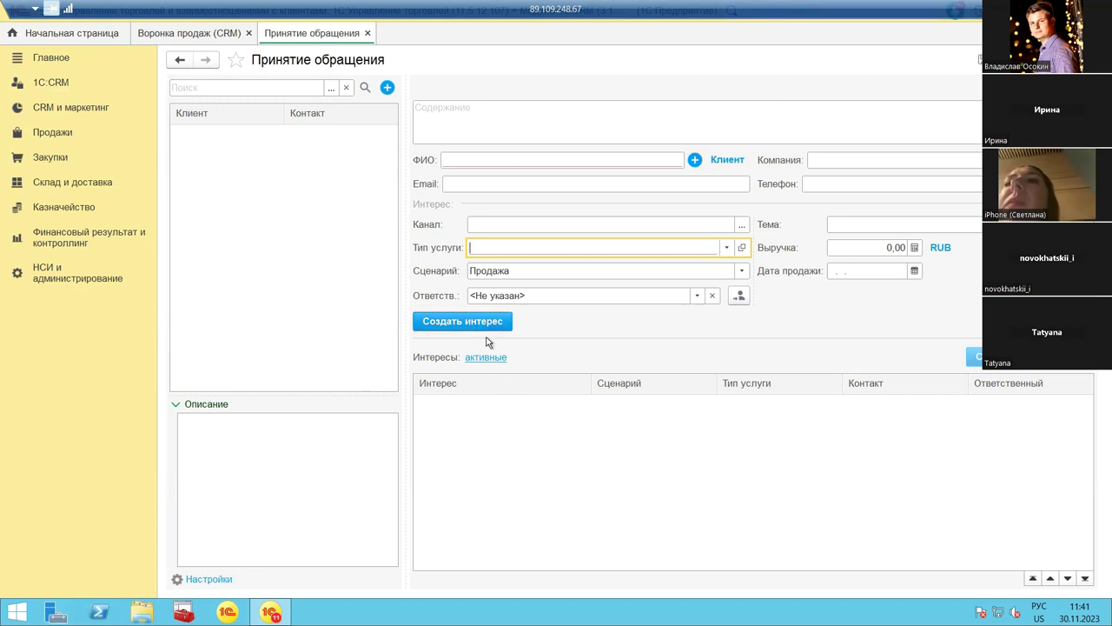
left_click(37, 84)
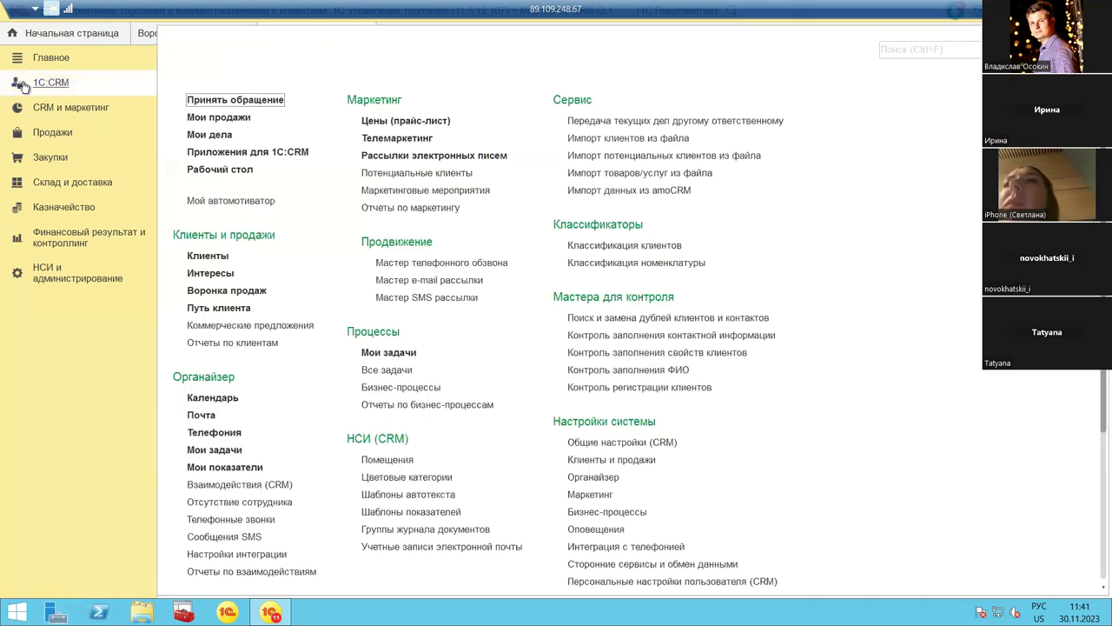
Step: Check the client interests list, clearing its responsible-person filter, then return to the request form
left_click(210, 273)
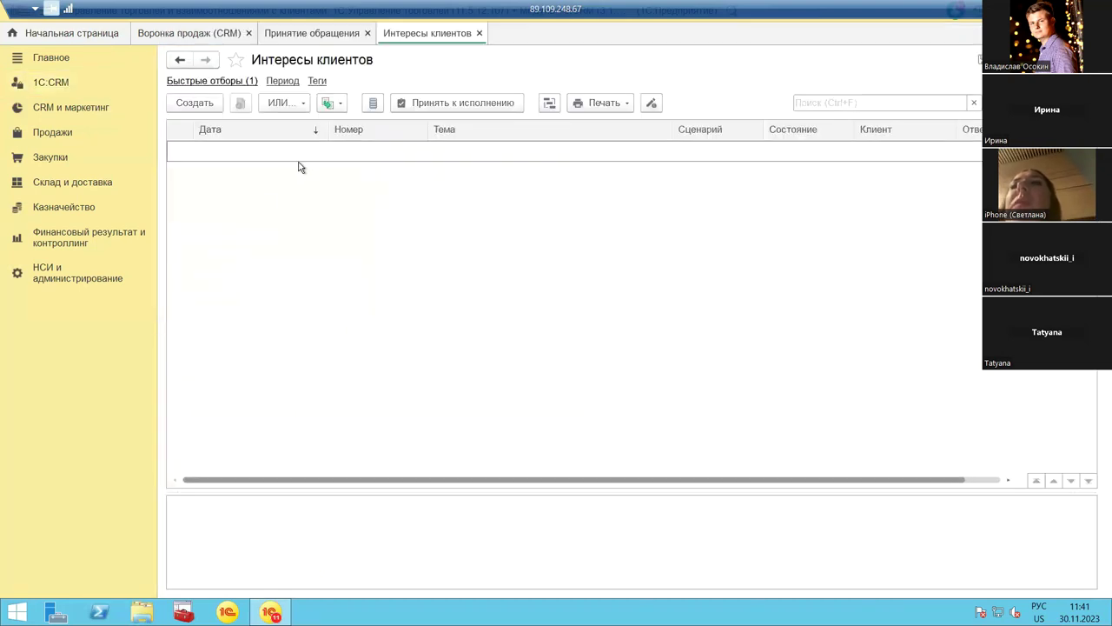
left_click(225, 81)
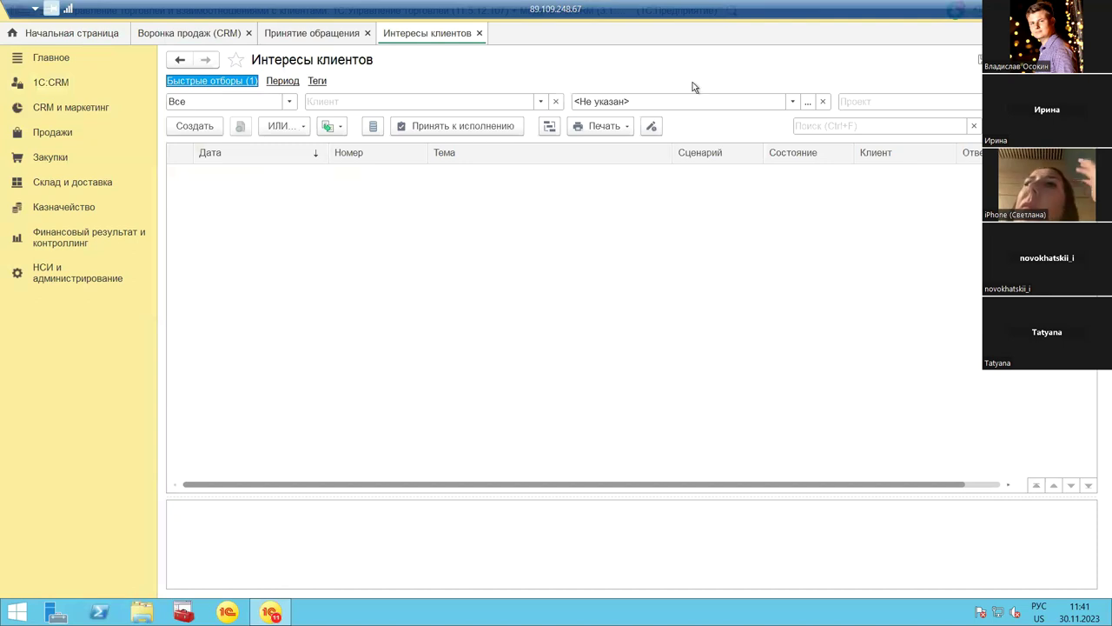
left_click(823, 102)
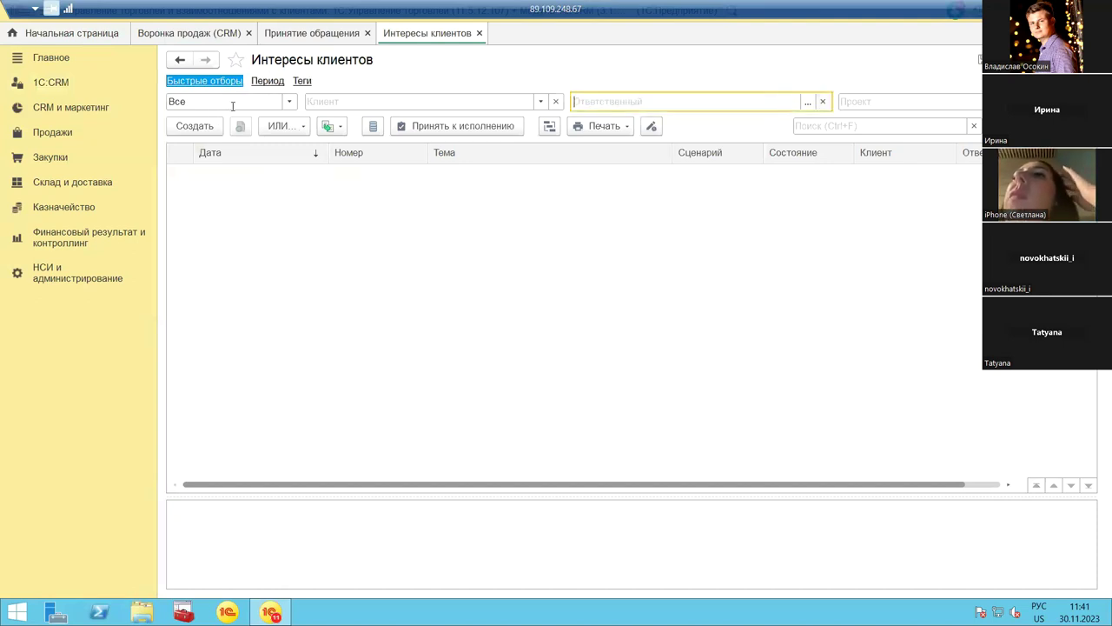
left_click(200, 125)
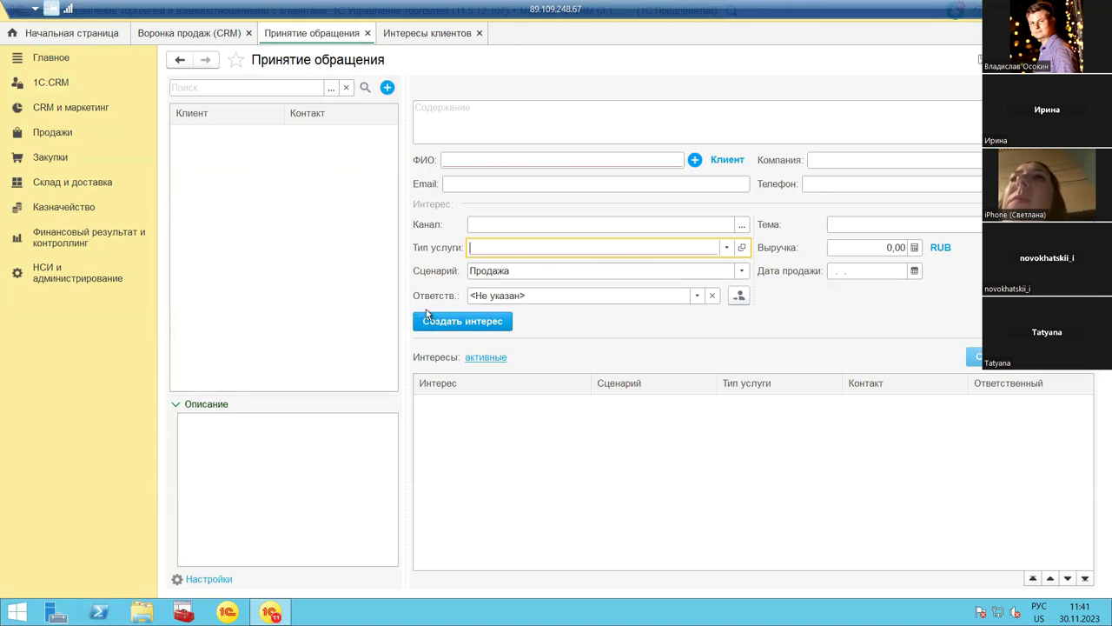
Step: Enter the client's full name, company Ромашка and the client's phone number
left_click(466, 161)
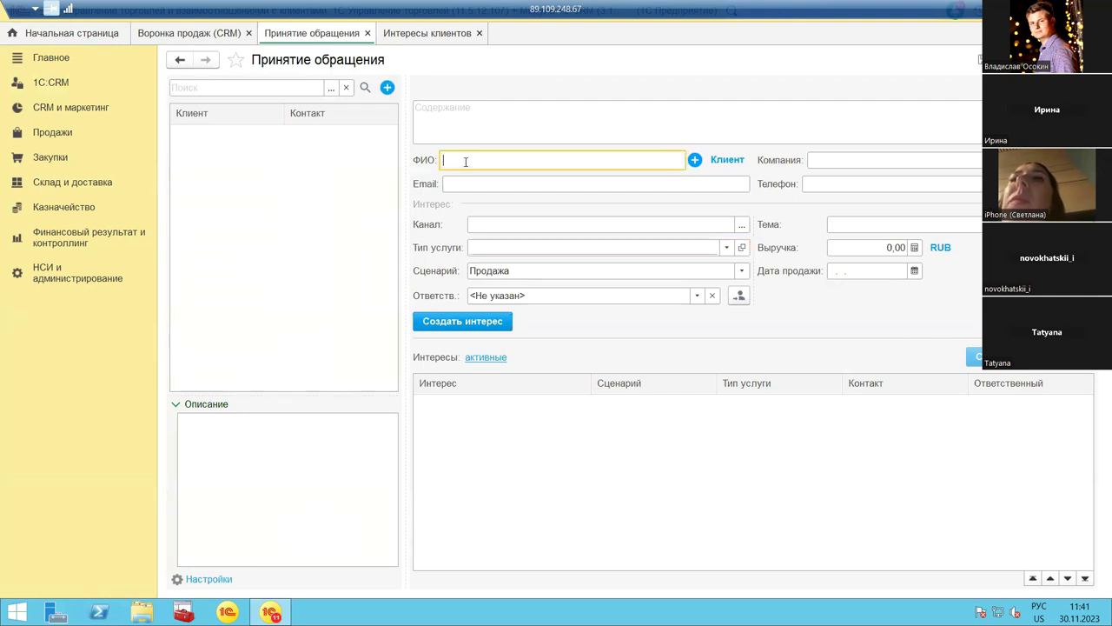
type("Иванов Иван Иванович")
left_click(824, 160)
type("Ромашка")
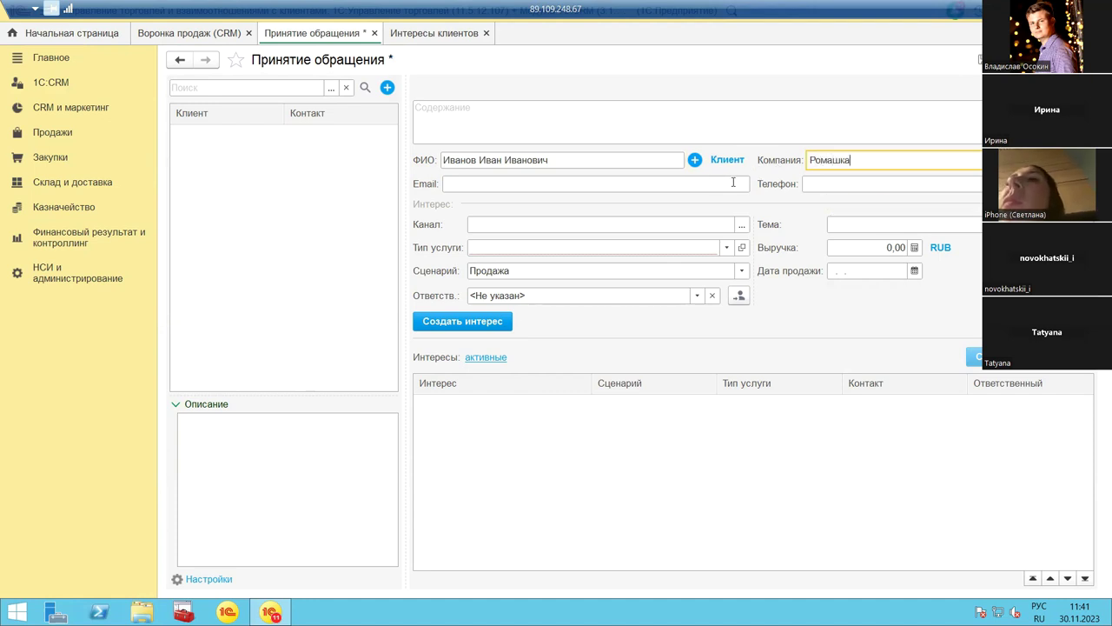
left_click(817, 180)
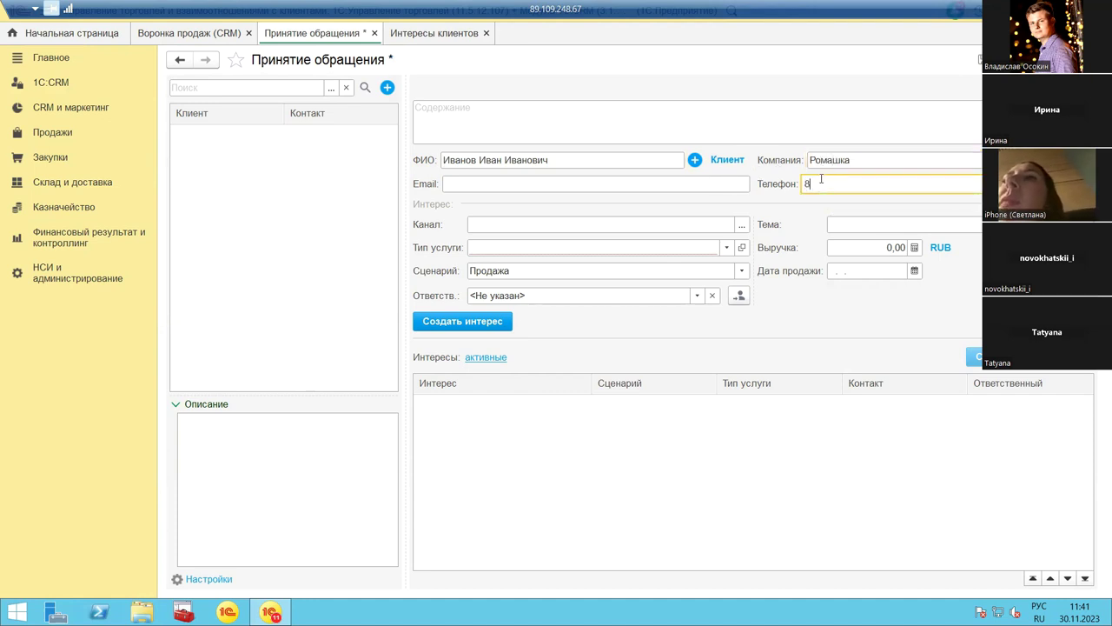
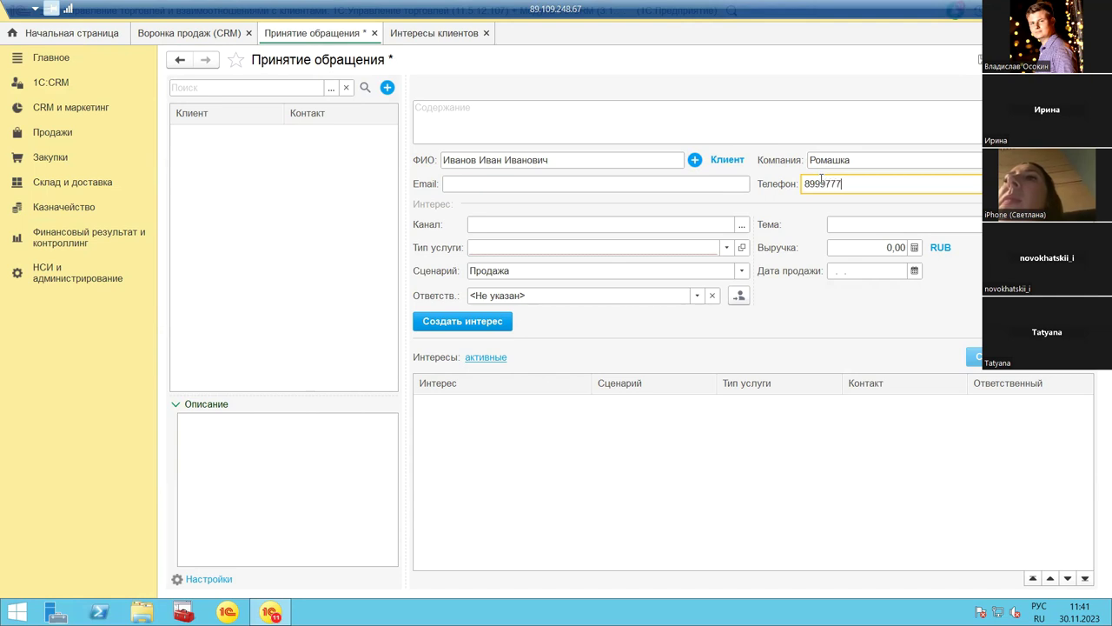
Step: Set channel to Сайт компании and service type to Поставка. Товары/услуги
left_click(741, 225)
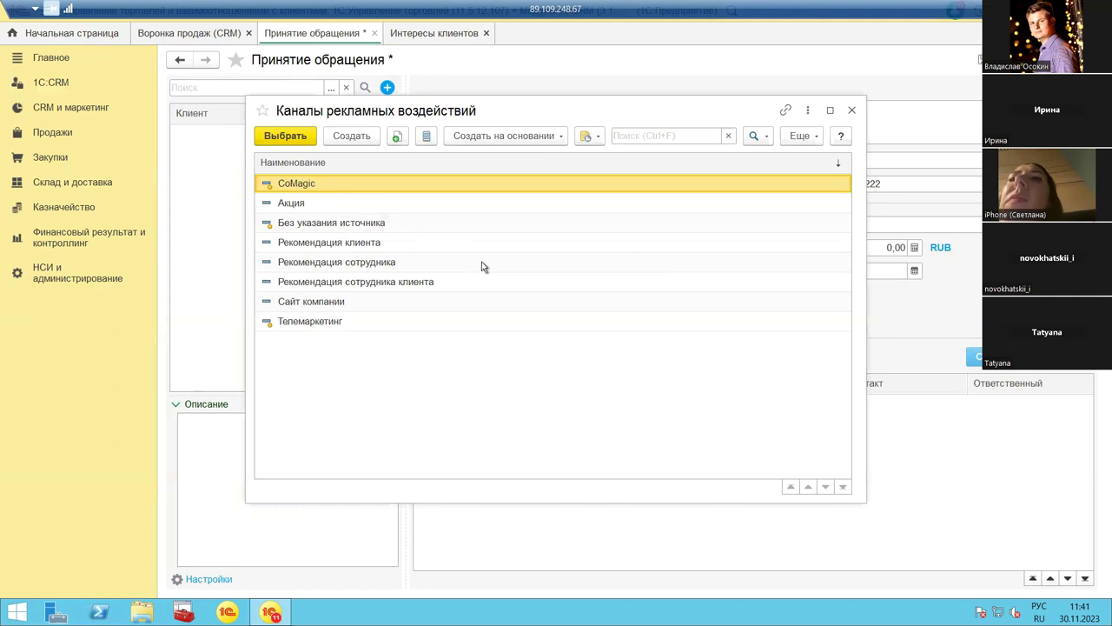
double_click(348, 302)
left_click(531, 248)
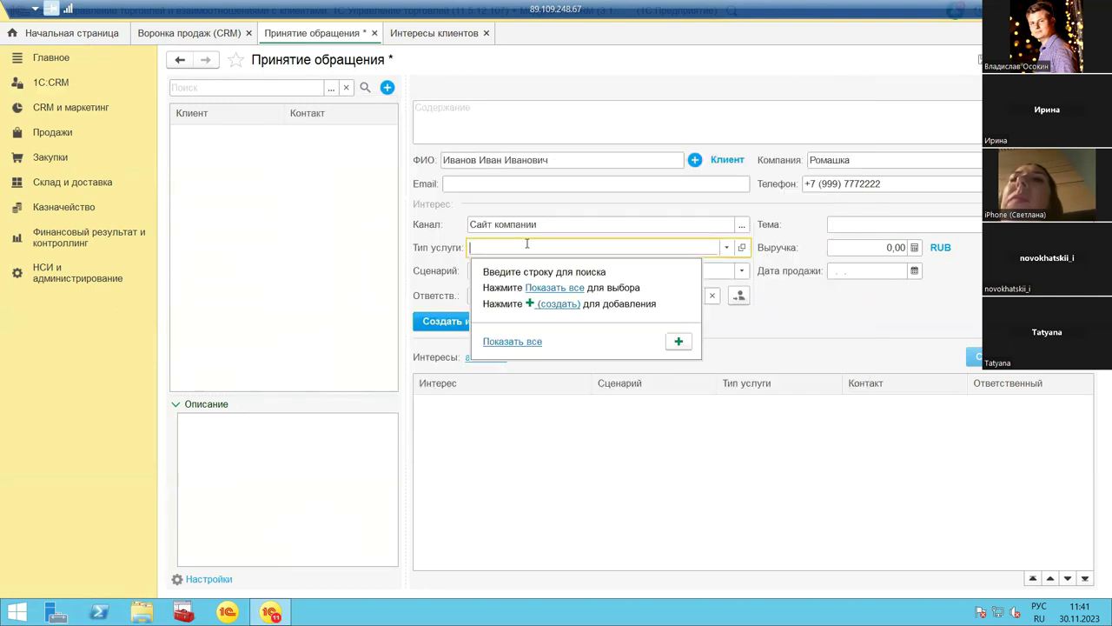
left_click(512, 341)
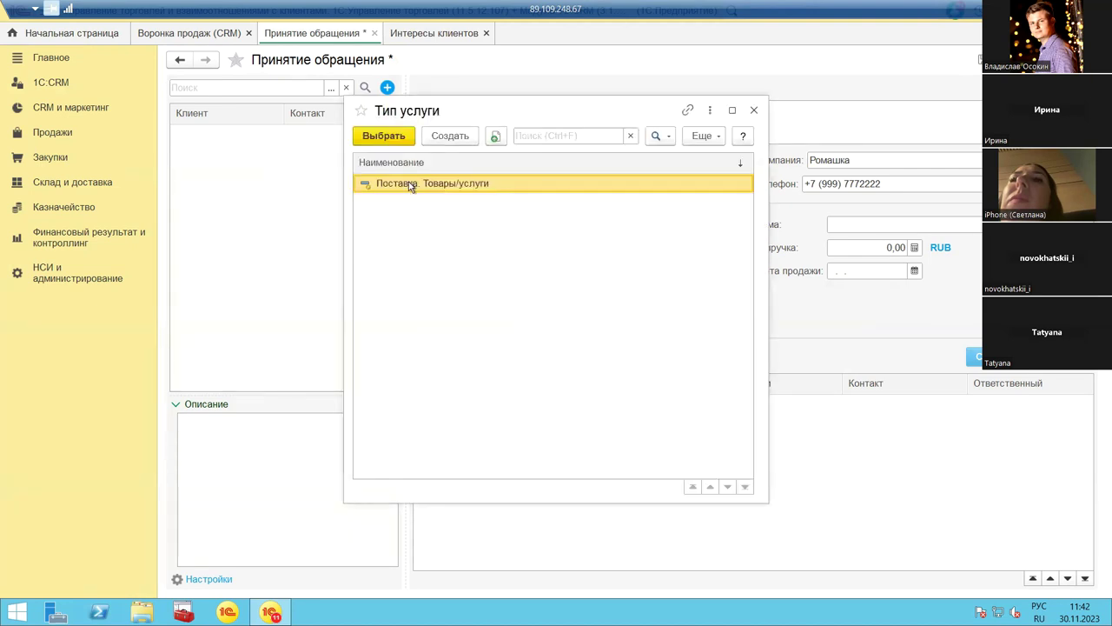
double_click(409, 182)
Step: Type topic 'Требуется предоставление прайс' and browse responsible users without picking one
left_click(845, 228)
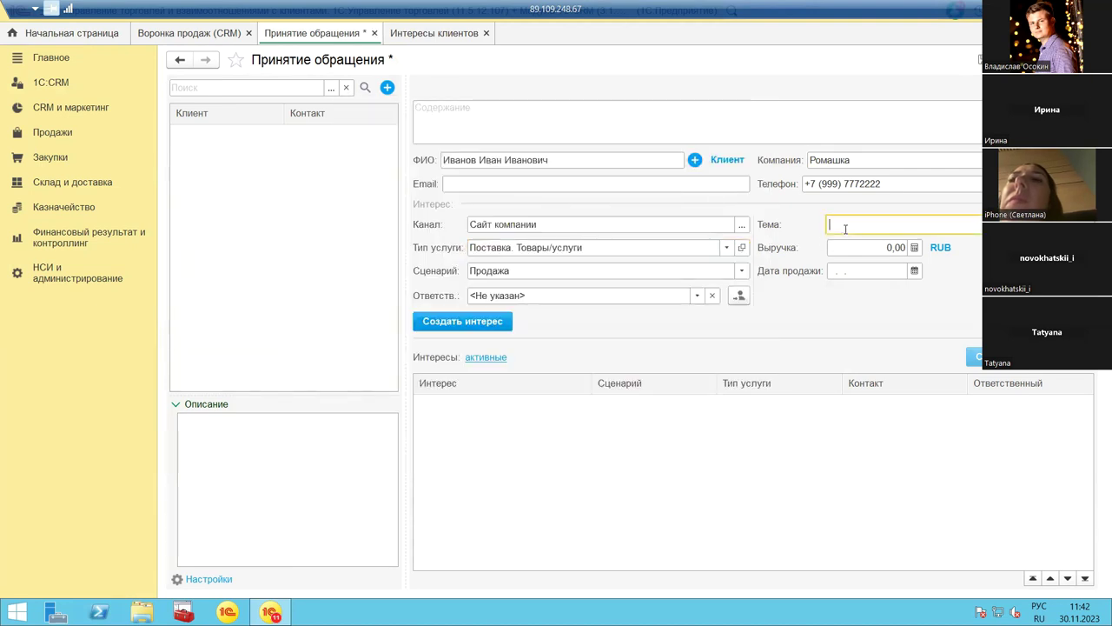
type("Тре")
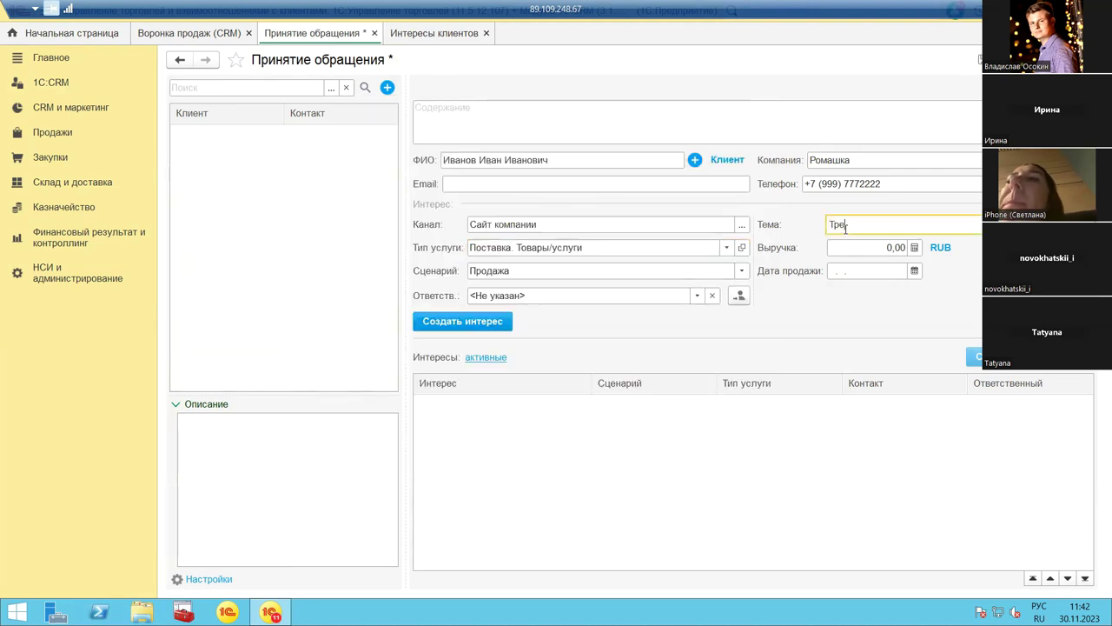
type("буется предо")
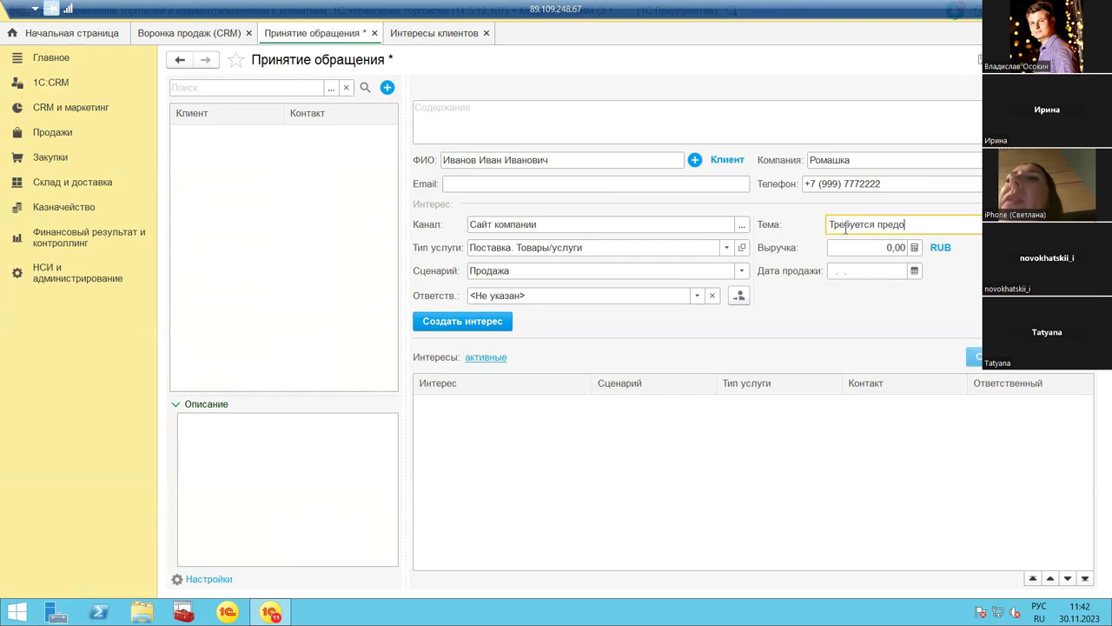
type("ставление прайс")
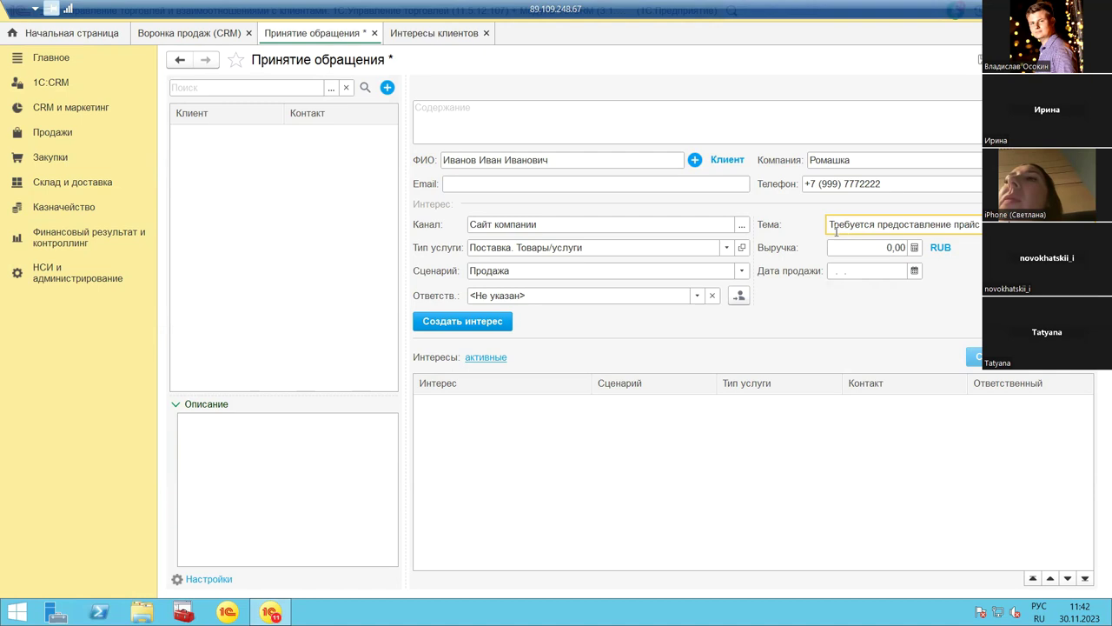
left_click(698, 298)
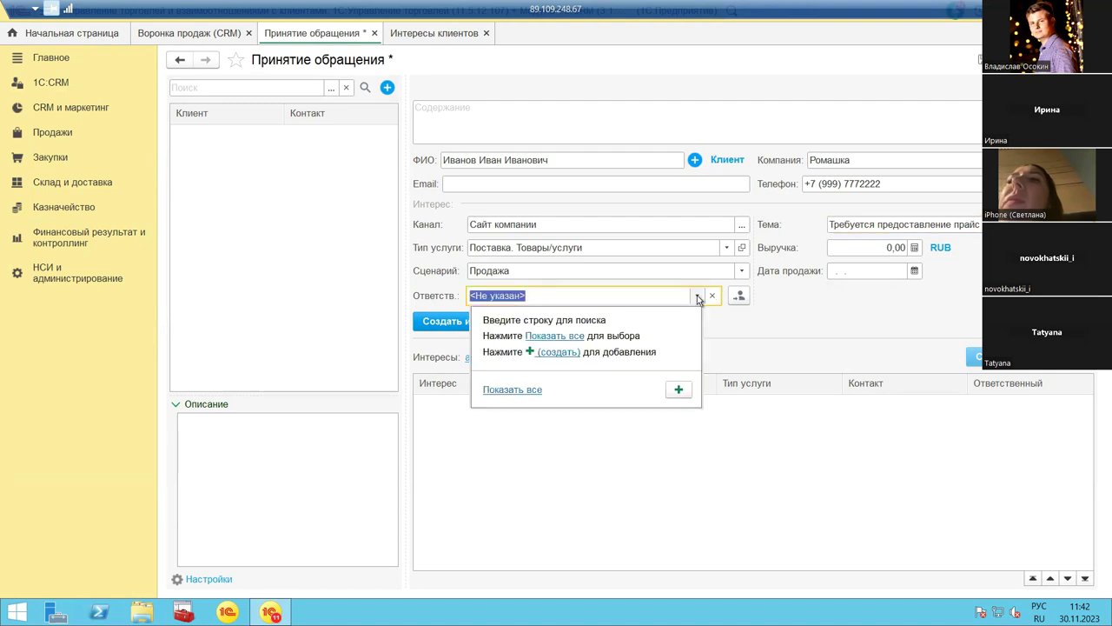
left_click(510, 395)
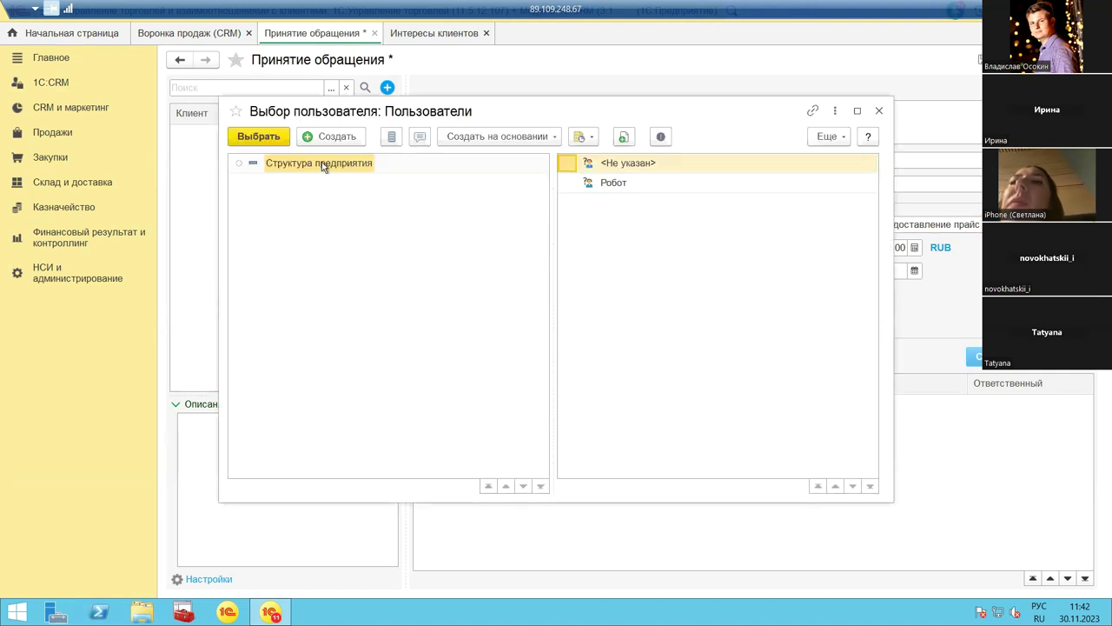
left_click(879, 111)
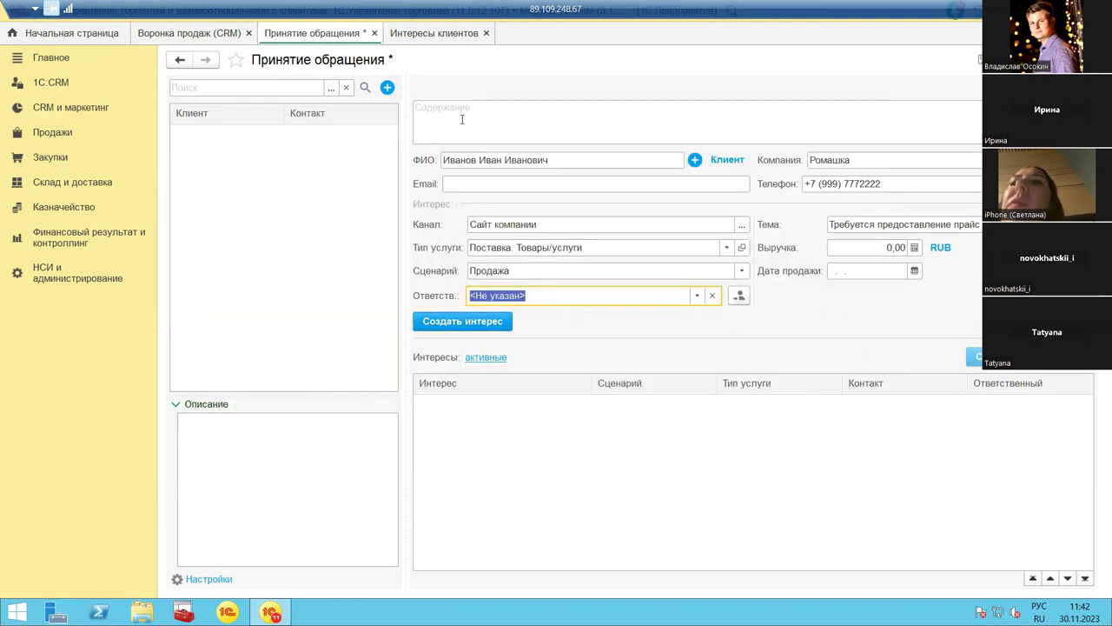
Step: Copy the topic text into the request's Содержание field
left_click(871, 224)
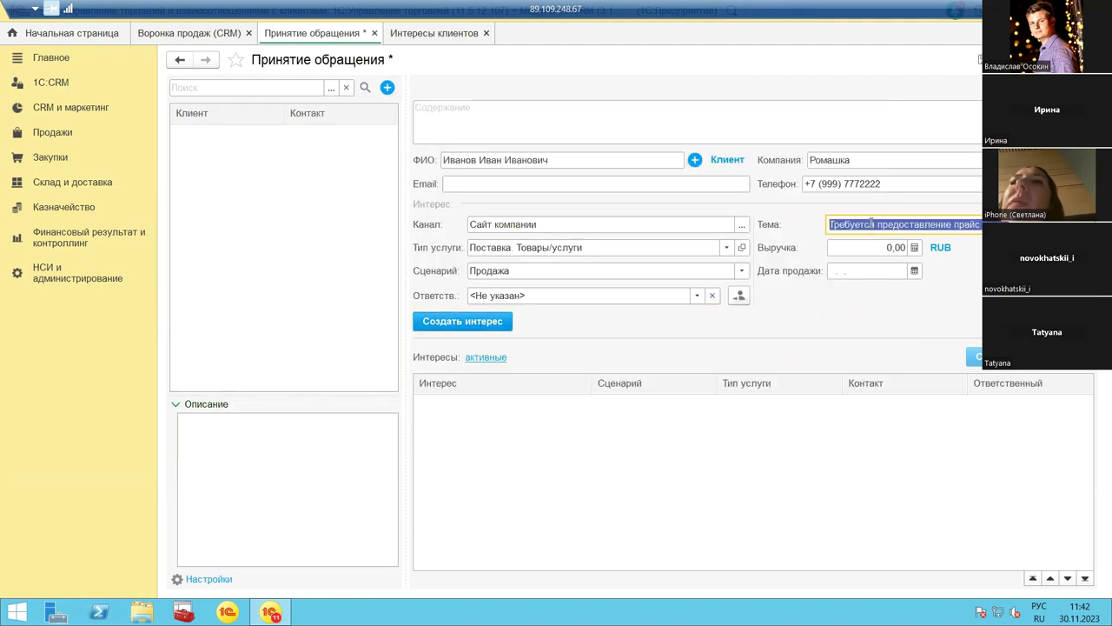
key("ctrl+c")
left_click(597, 117)
key("ctrl+v")
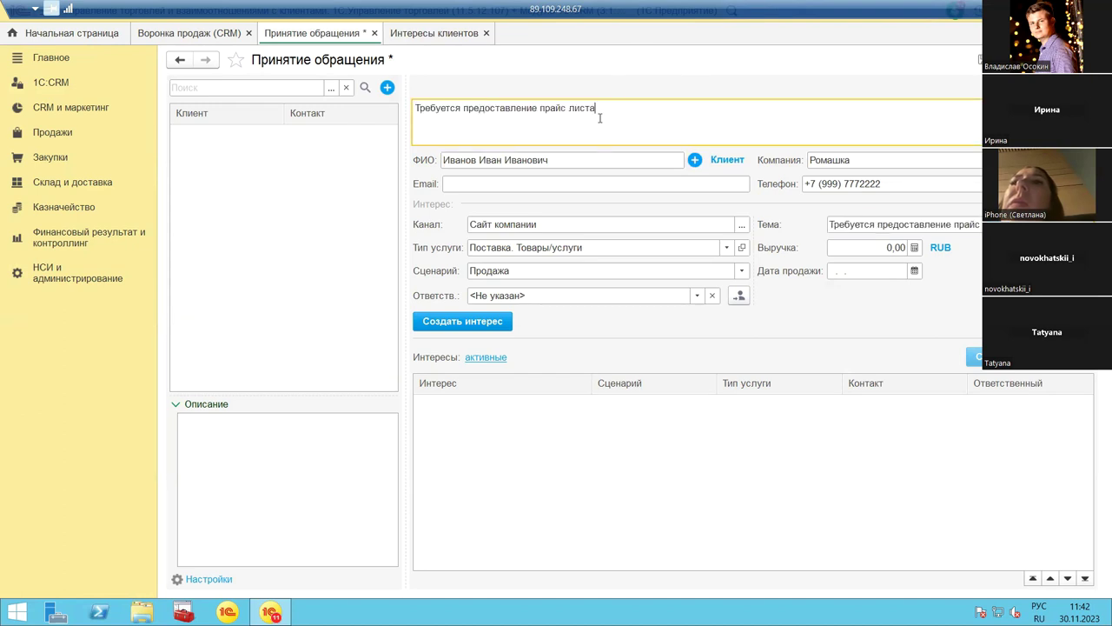
Step: Create the interest 'Требуется предоставление прайс листа' from the request and reopen the 1С:CRM commands
left_click(470, 322)
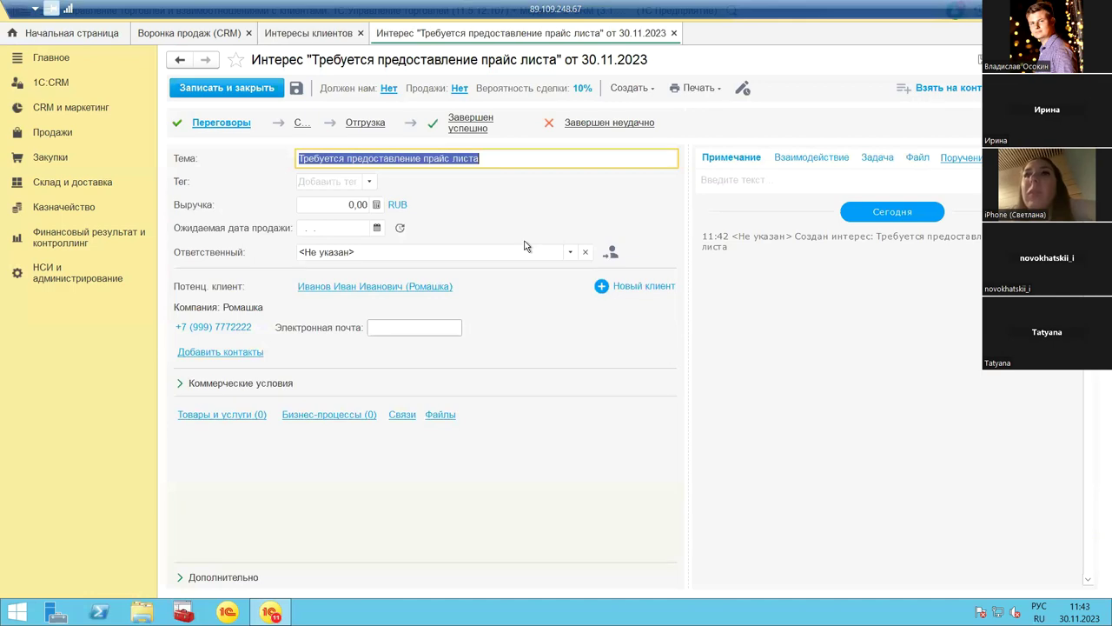
left_click(44, 85)
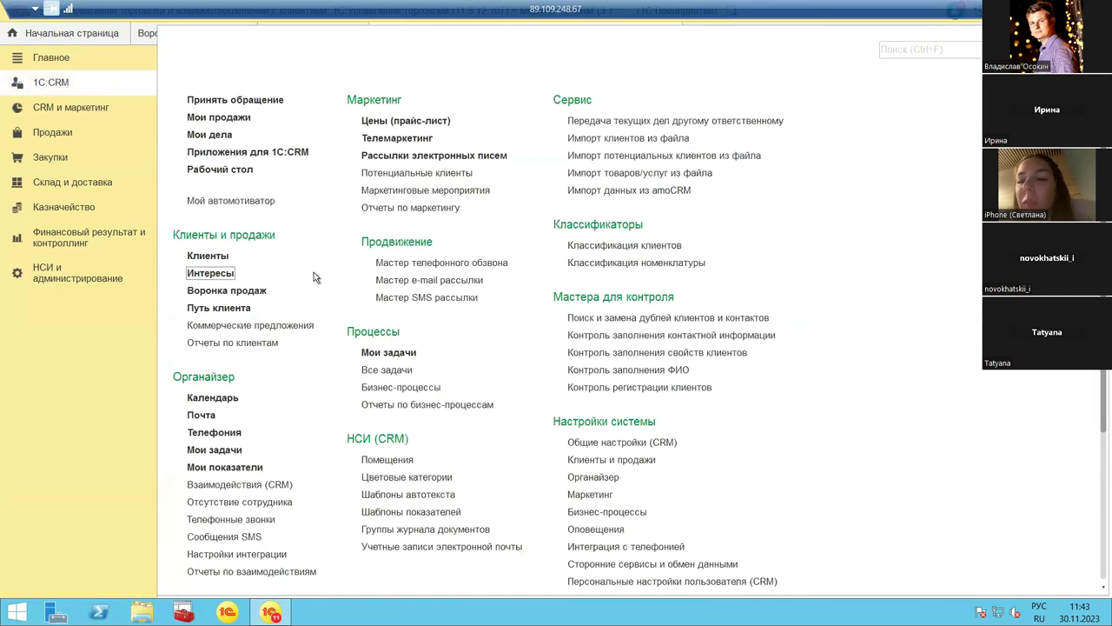
Step: Open Взаимодействия with a blank new interaction, then view the Мои дела task board
left_click(258, 489)
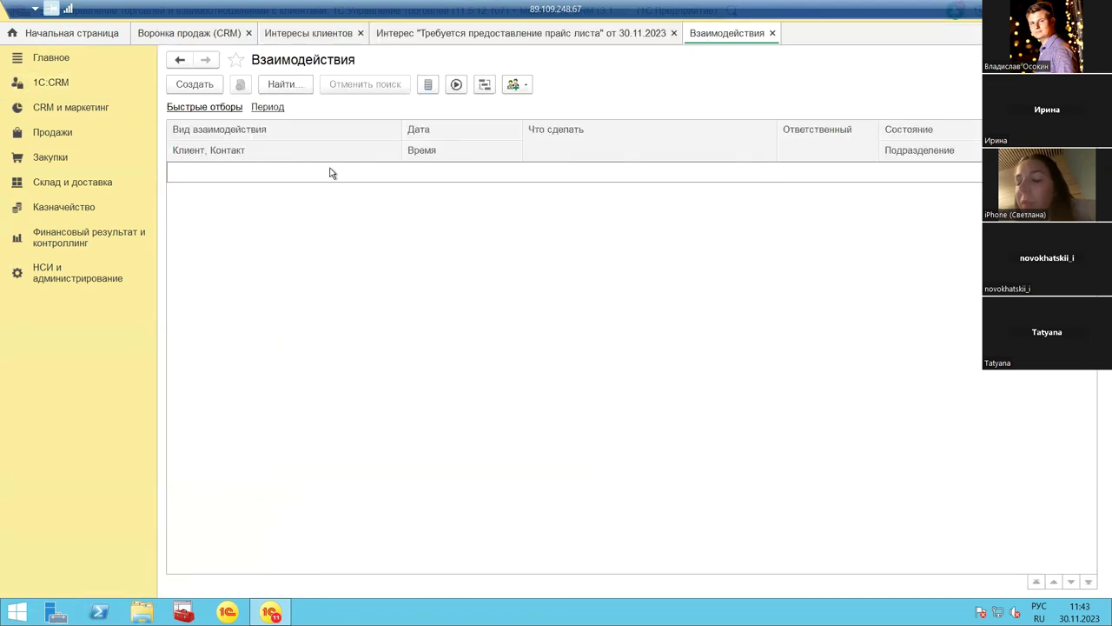
left_click(193, 84)
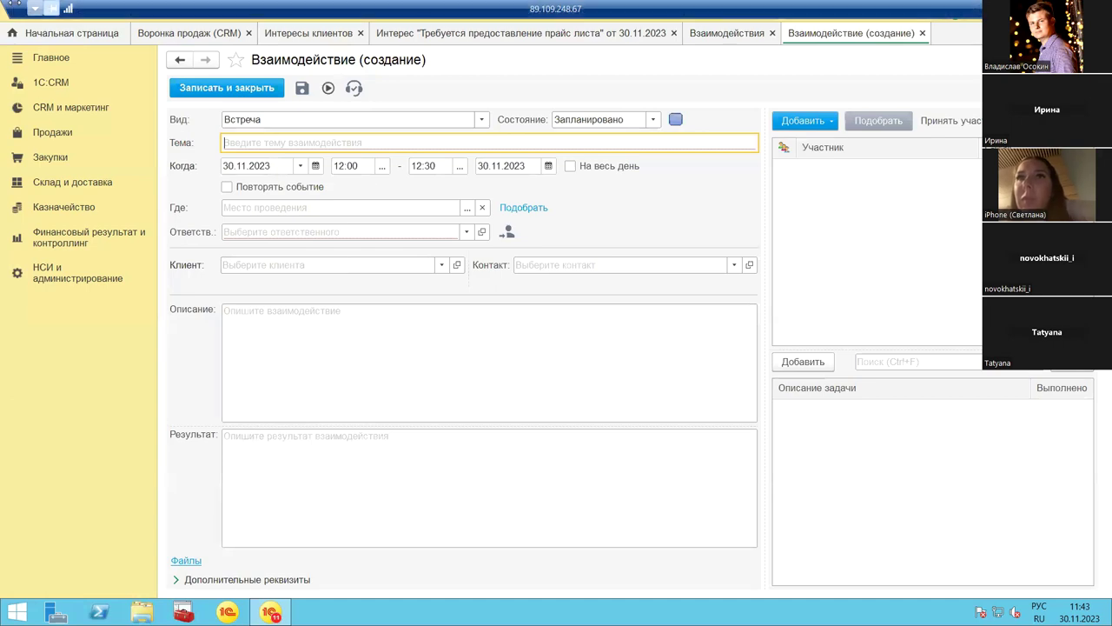
left_click(45, 85)
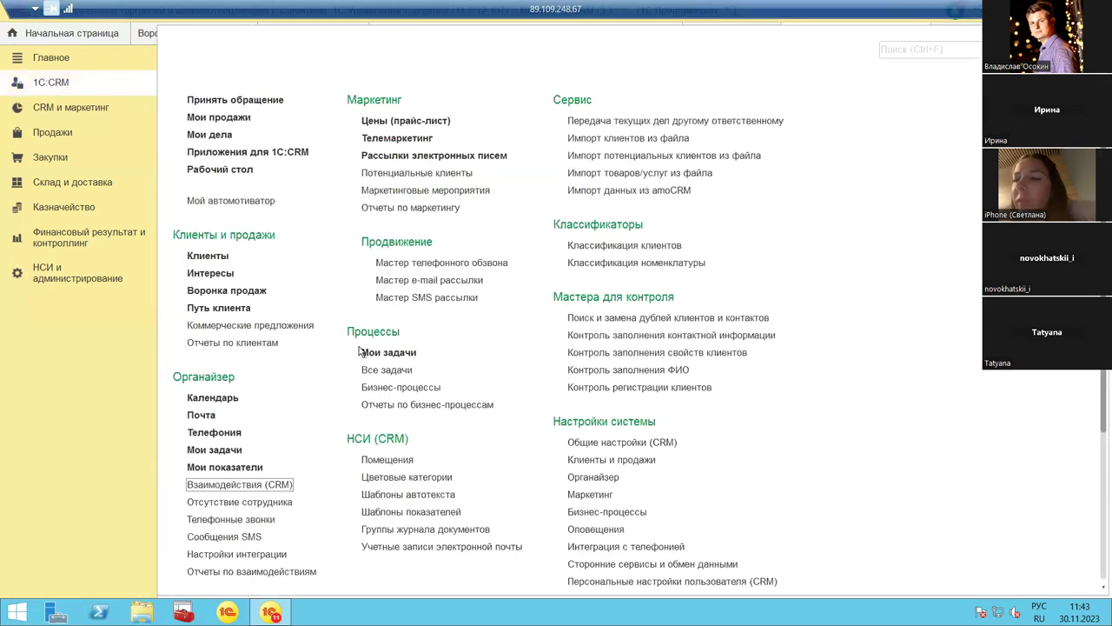
left_click(222, 136)
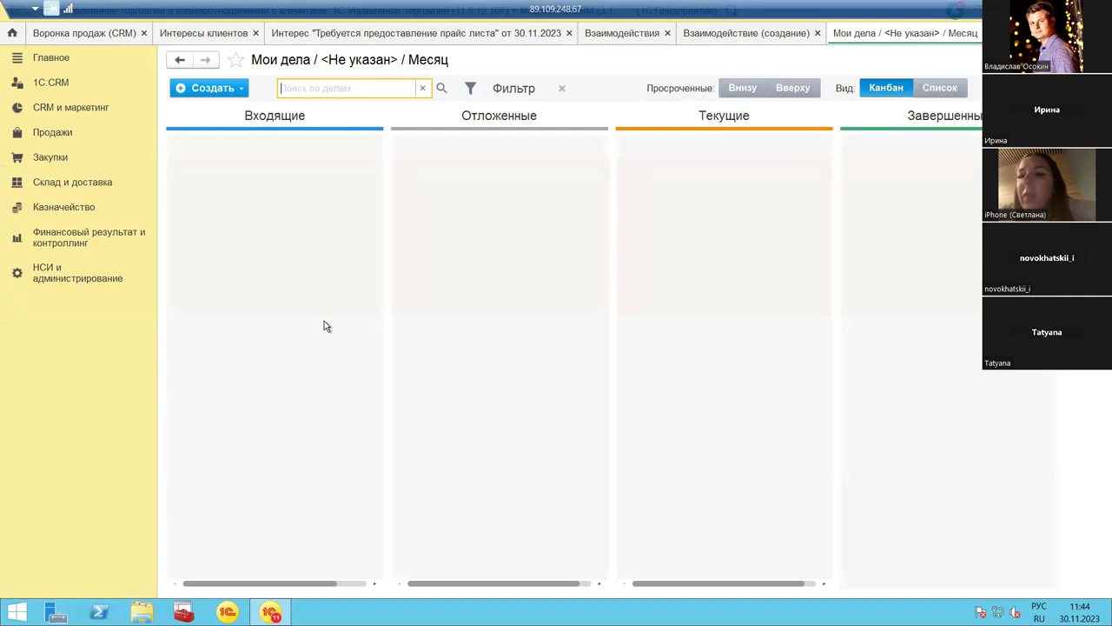
left_click(45, 84)
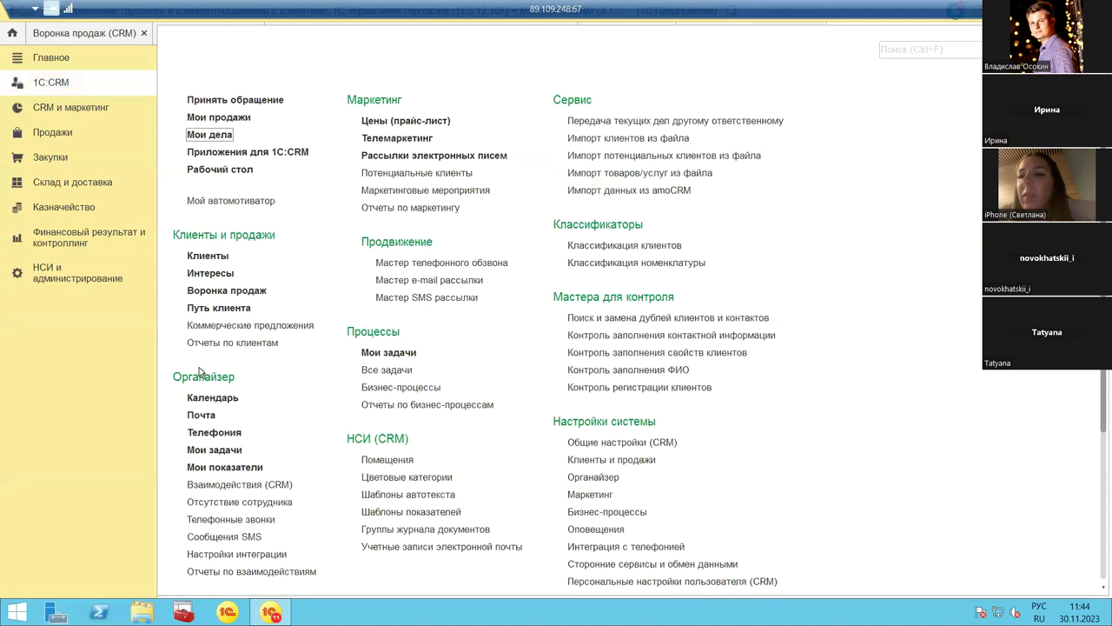
Step: Scroll through the 1С:CRM command list from Принять обращение down to Триггеры and back
scroll(200, 372, "down", 1)
scroll(200, 372, "down", 3)
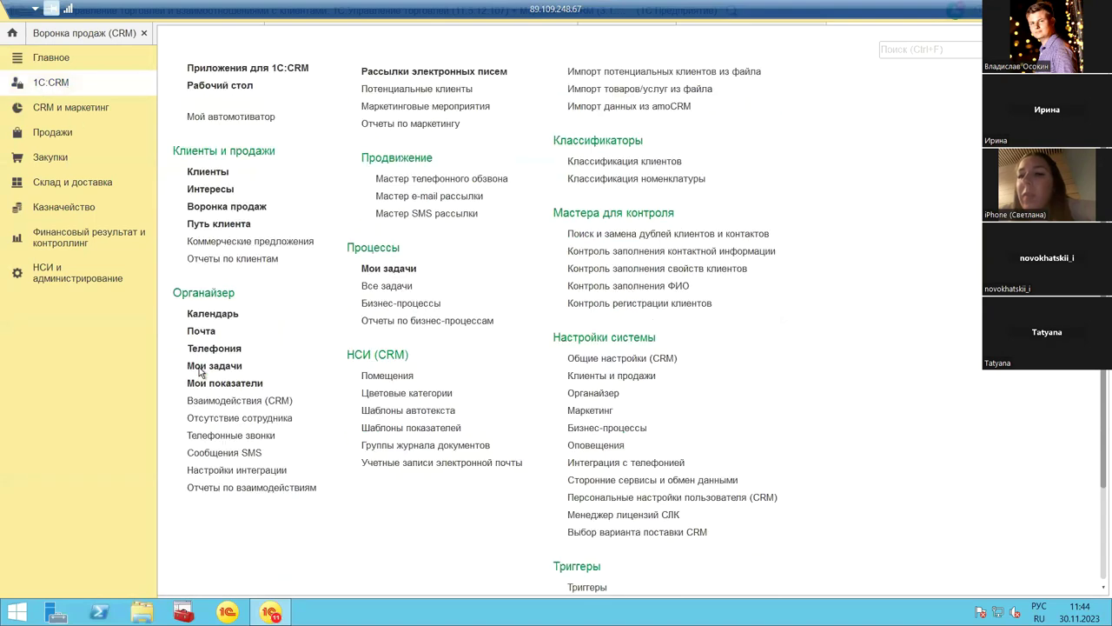
scroll(199, 371, "up", 4)
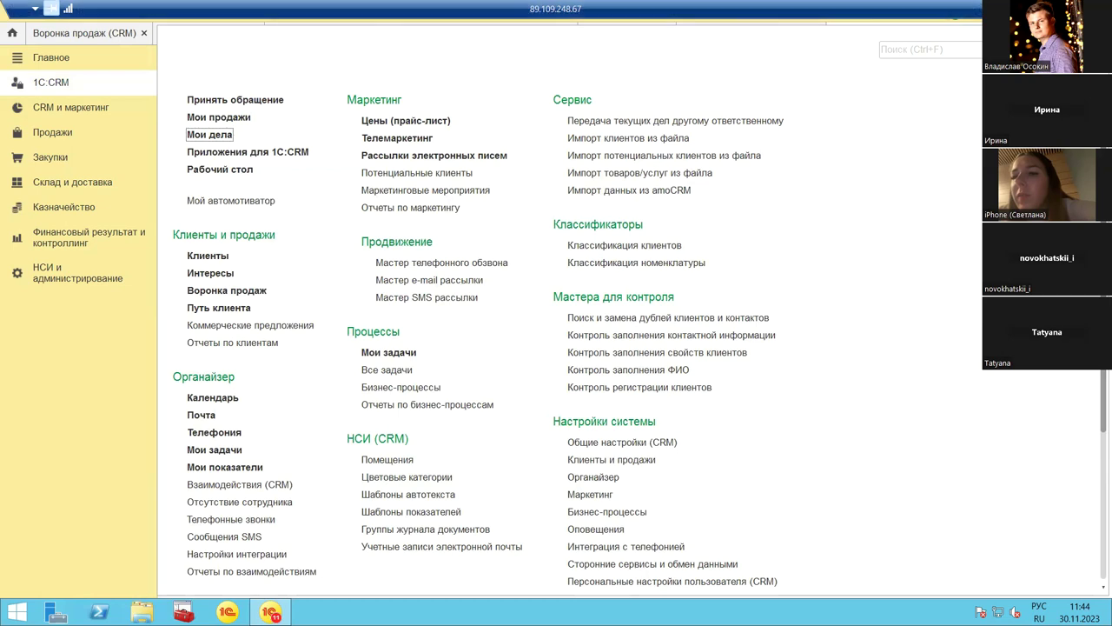
left_click(964, 10)
Step: Switch to the PowerPoint webinar deck and select the Подводя итоги slide
key("alt+Tab")
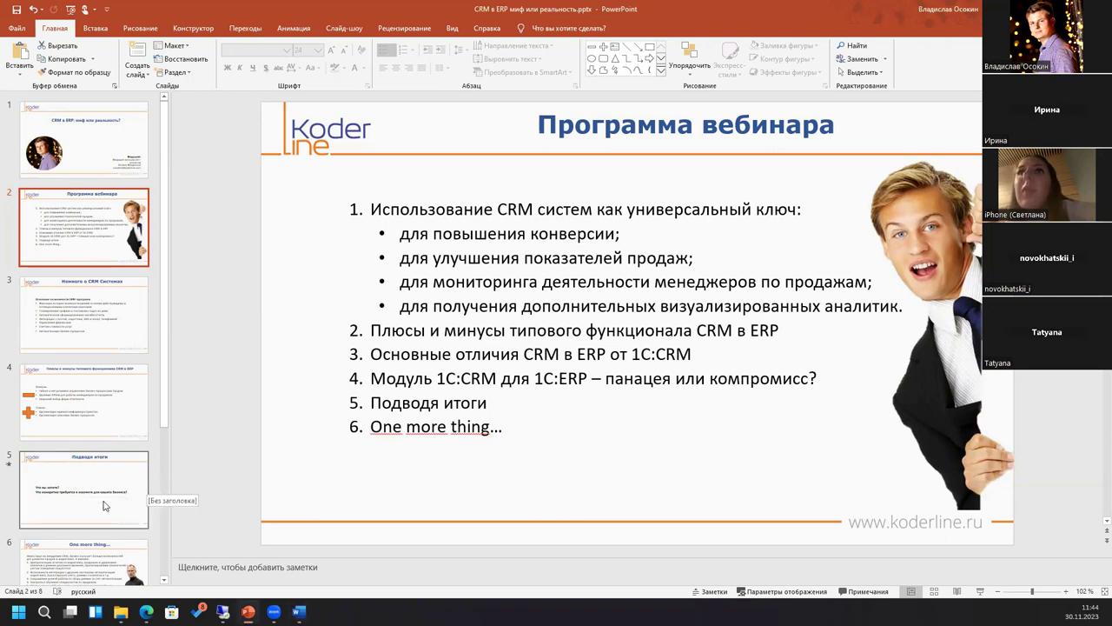
left_click(103, 506)
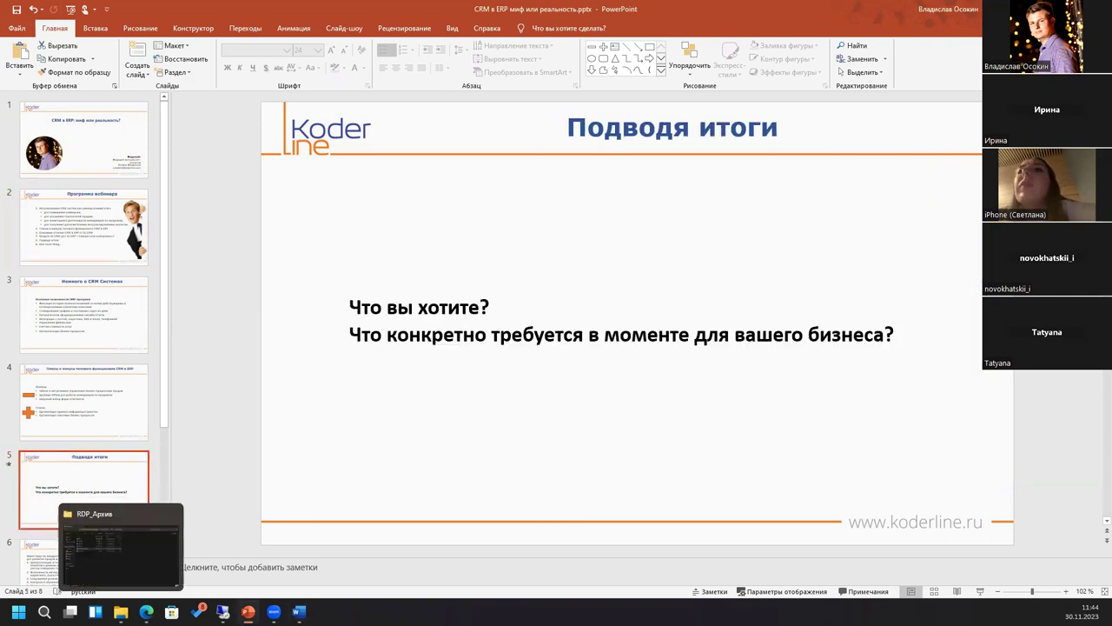